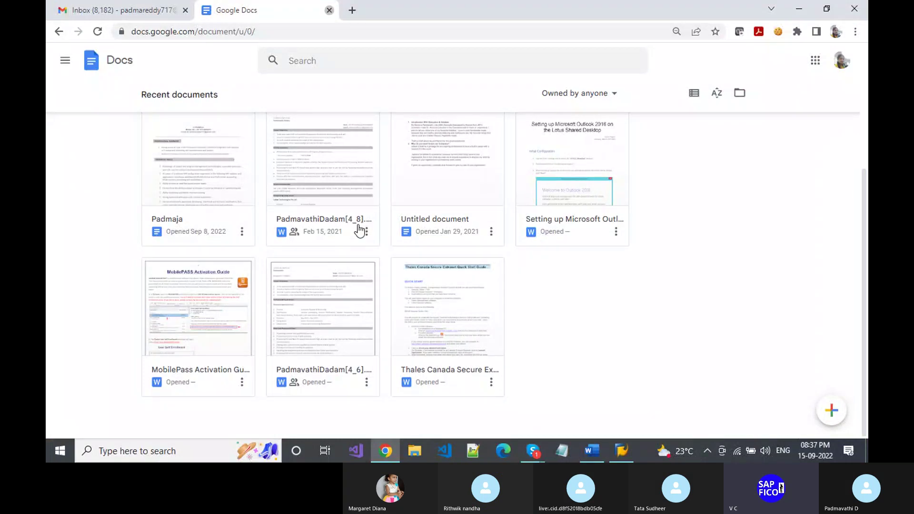
- Close the Google Docs tab to get back to the Gmail inbox
{"action": "key", "text": "ctrl+w"}
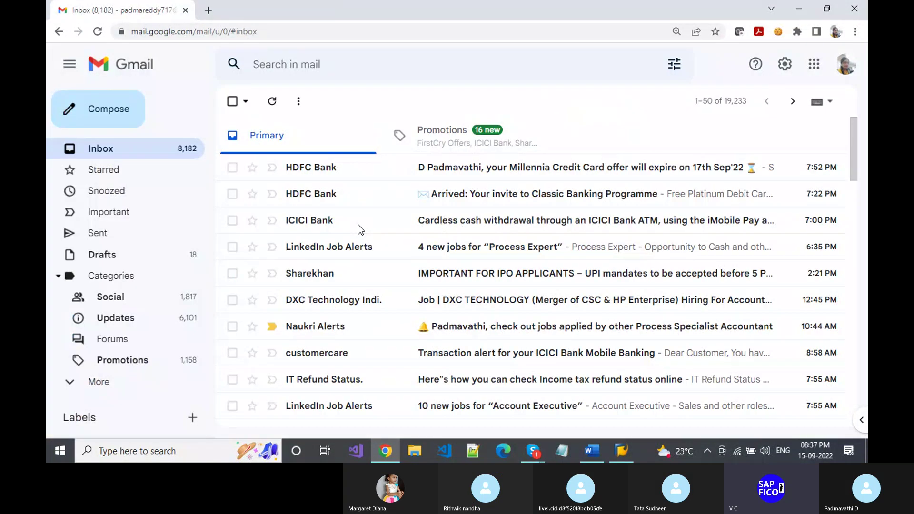
- Switch from Gmail to the Skype window for the SAP FICO training call
{"action": "key", "text": "alt+Tab"}
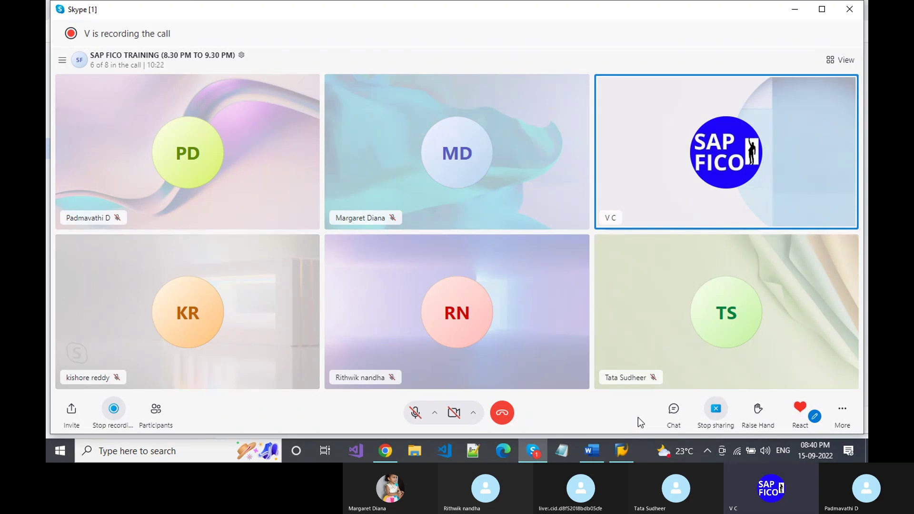
- Open the chat panel alongside the participants in the SAP FICO training call
{"action": "left_click", "coordinate": [672, 410]}
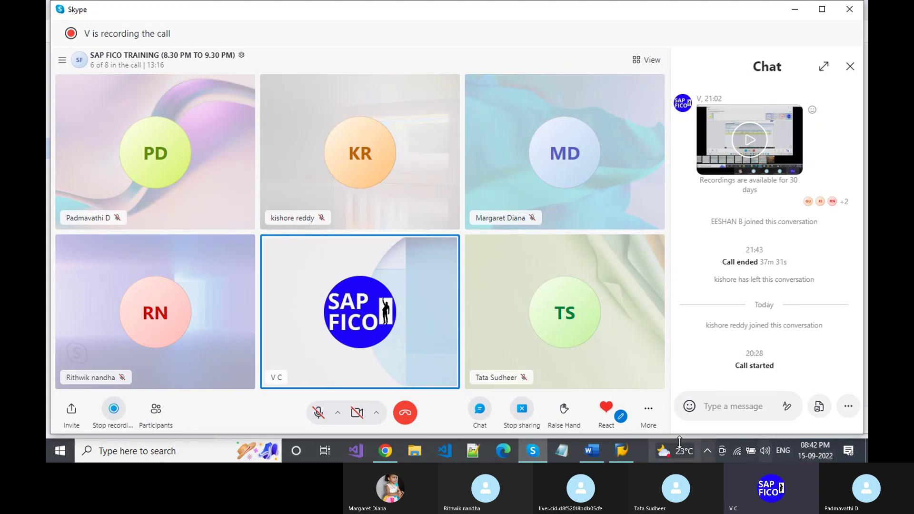
- Open the FICO connection in SAP Logon 740 to reach the client 800 sign-in screen
{"action": "left_click", "coordinate": [622, 450]}
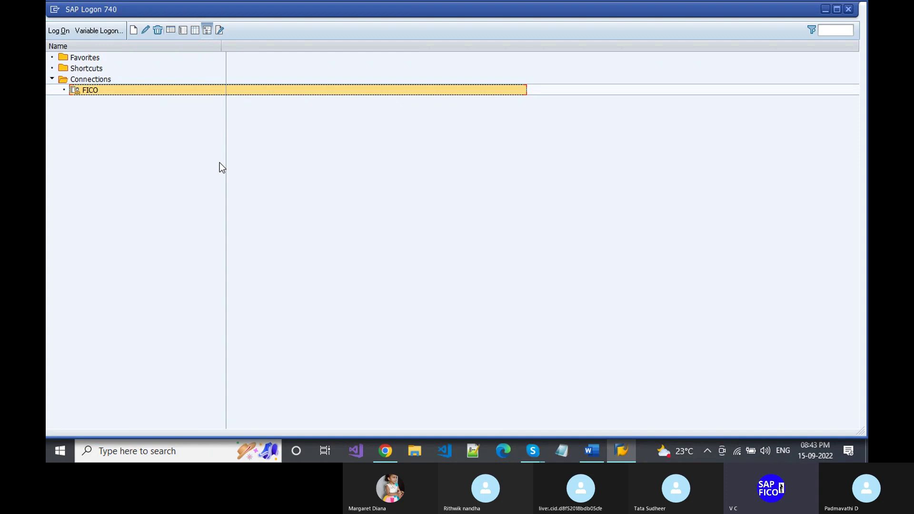
{"action": "double_click", "coordinate": [193, 90]}
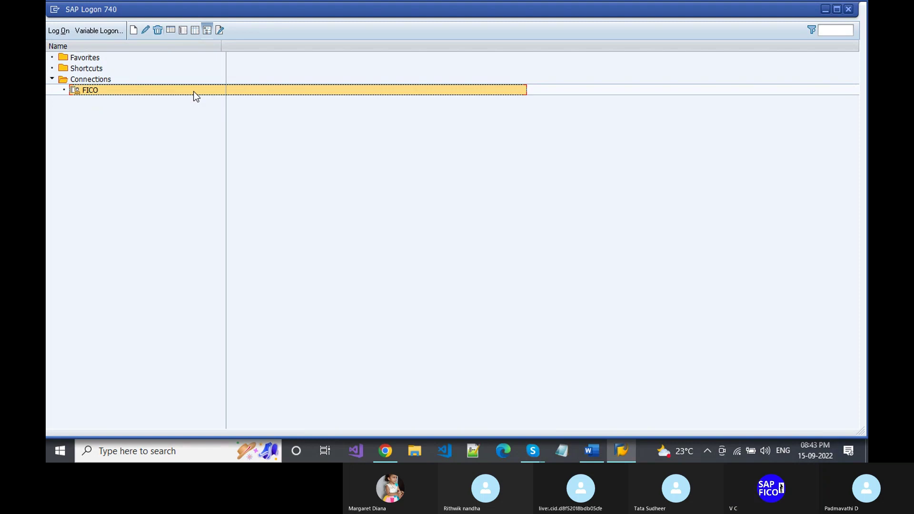
{"action": "double_click", "coordinate": [194, 92]}
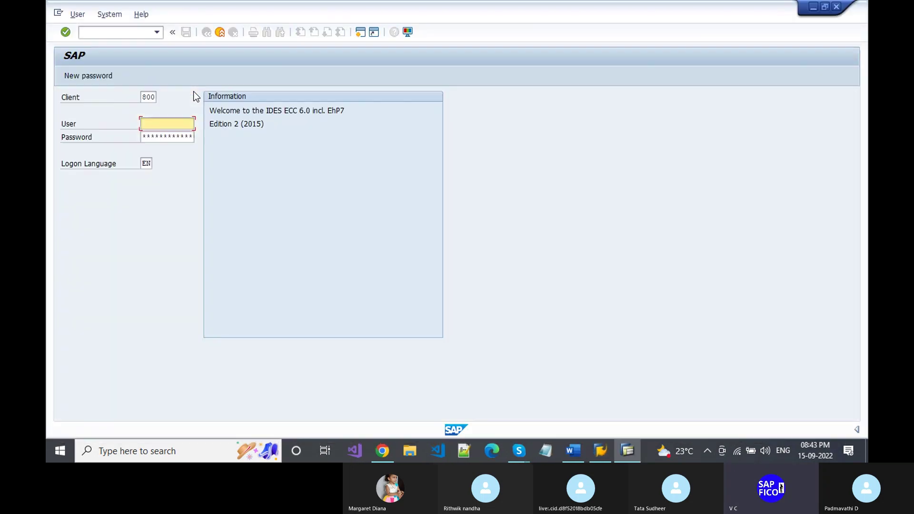
- Log on to SAP with the suggested user ID and the account password
{"action": "type", "text": "52"}
{"action": "key", "text": "Down"}
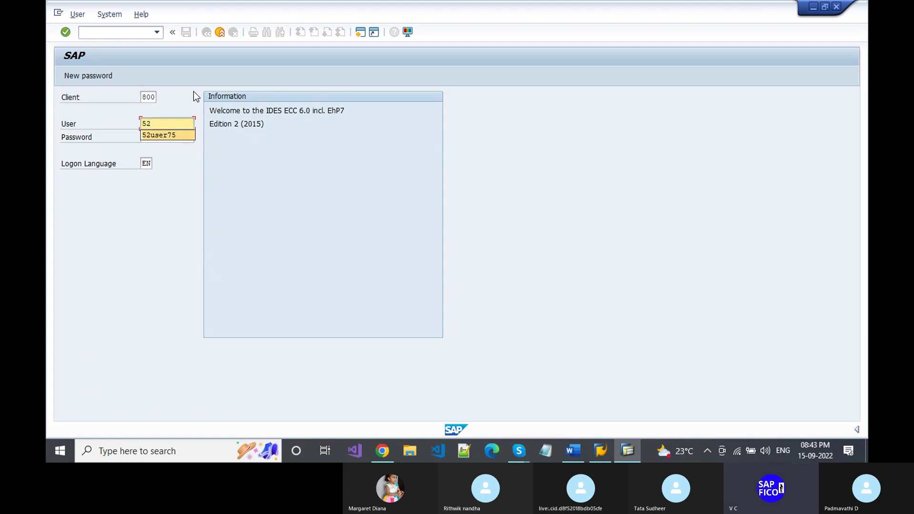
{"action": "key", "text": "Return"}
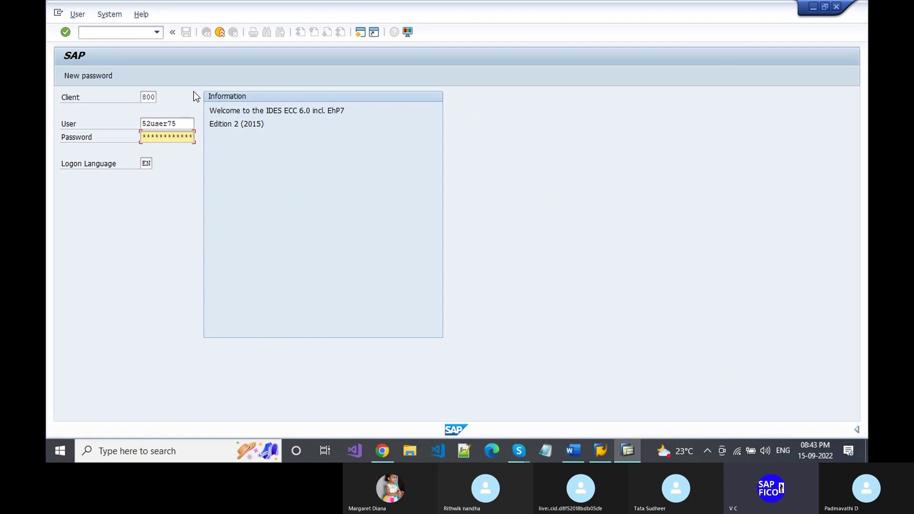
{"action": "key", "text": "Return"}
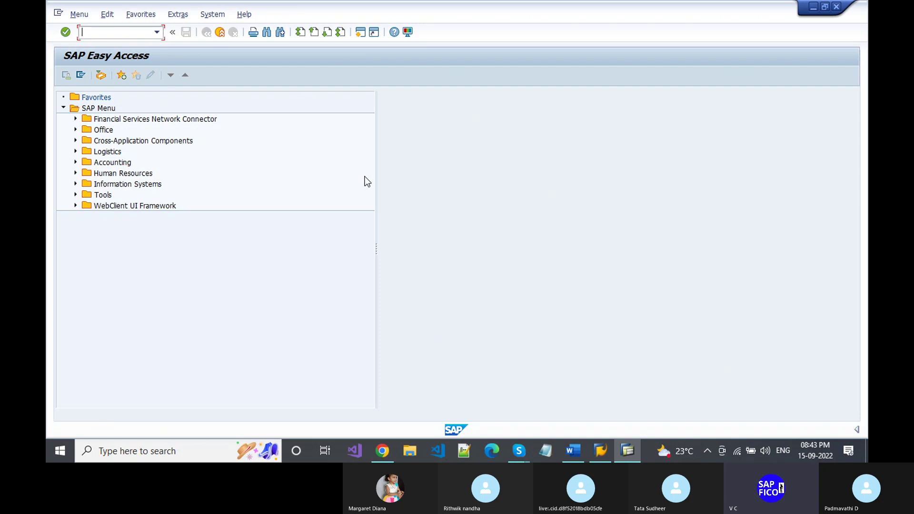
- Check the Word configuration steps, then return to SAP Easy Access and enter transaction FS00
{"action": "key", "text": "alt+Tab"}
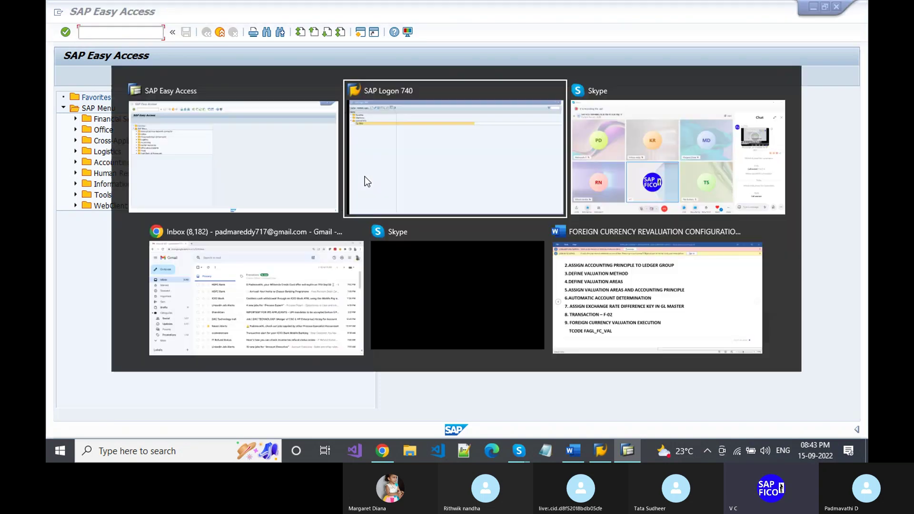
{"action": "key", "text": "Tab"}
{"action": "key", "text": "Tab"}
{"action": "key", "text": "Tab"}
{"action": "key", "text": "Tab"}
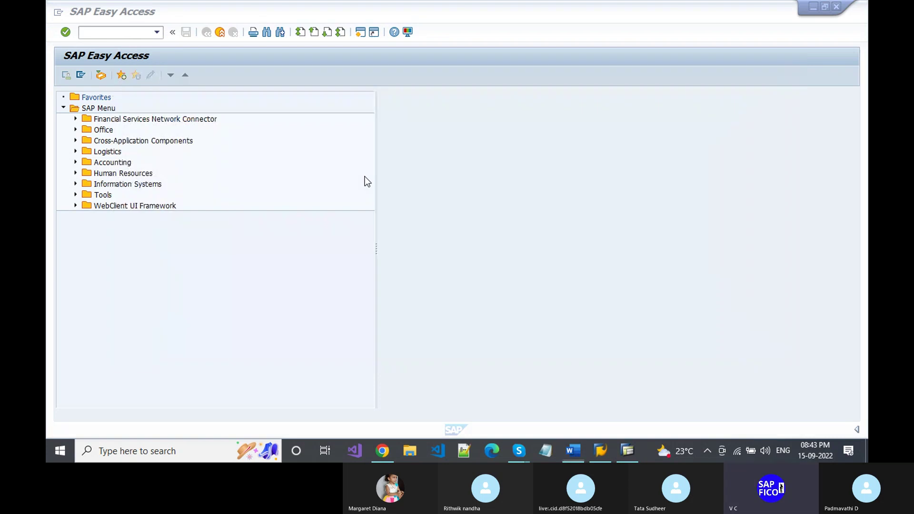
{"action": "scroll", "coordinate": [366, 176], "scroll_direction": "up", "scroll_amount": 1}
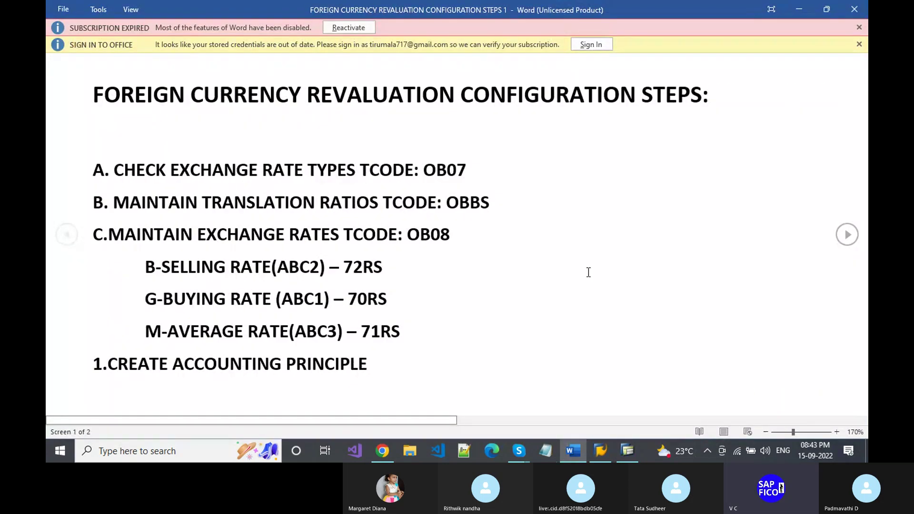
{"action": "key", "text": "alt+Tab"}
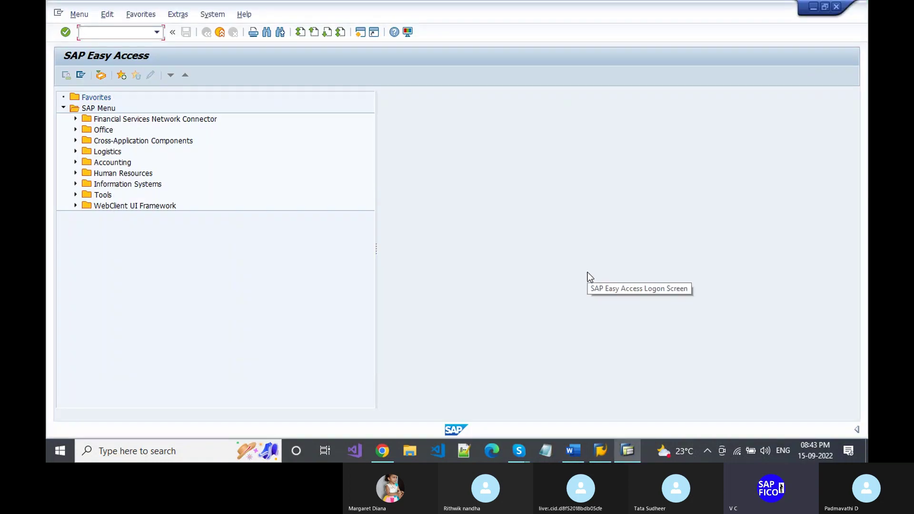
{"action": "type", "text": "FS00"}
- Run FS00 and expand OTHER INCOME to show accounts 300100 and 300101
{"action": "key", "text": "Return"}
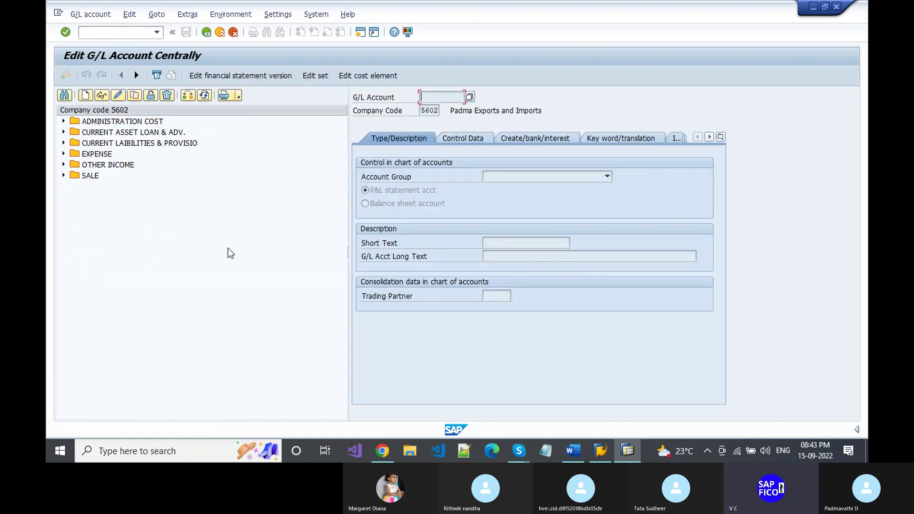
{"action": "left_click", "coordinate": [63, 165]}
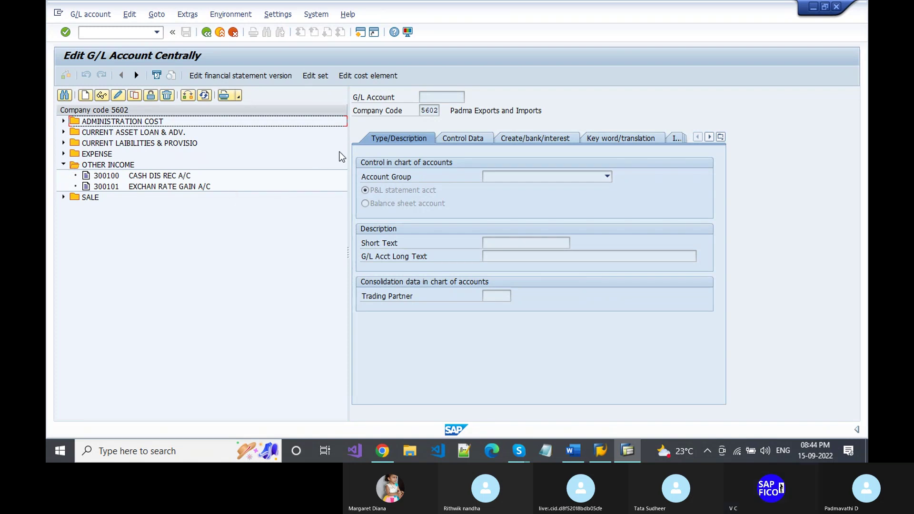
- Start creating new G/L account 300102 in company code 5602
{"action": "left_click", "coordinate": [87, 97]}
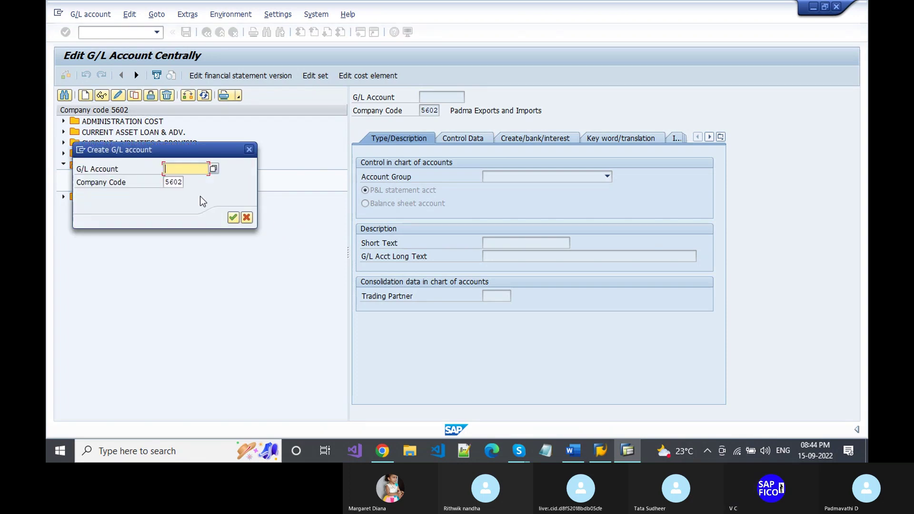
{"action": "left_click_drag", "start_coordinate": [194, 151], "coordinate": [201, 202]}
{"action": "type", "text": "300"}
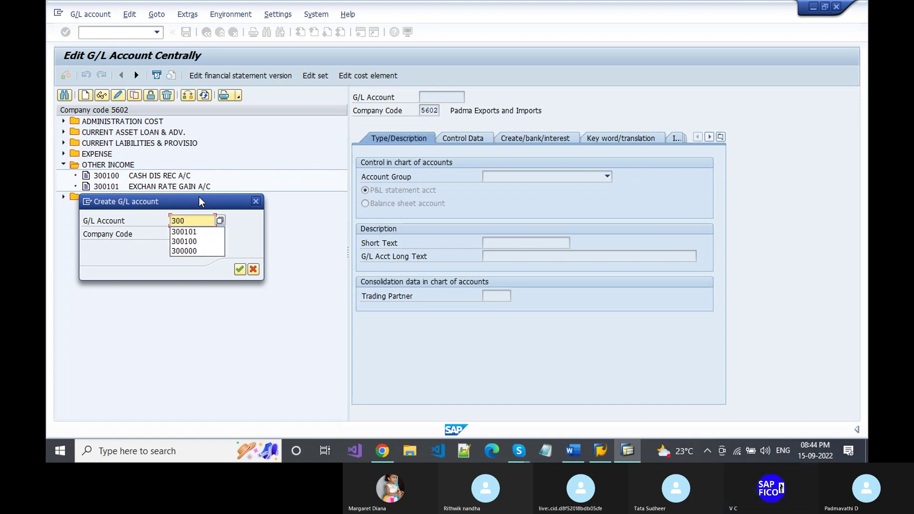
{"action": "type", "text": "102"}
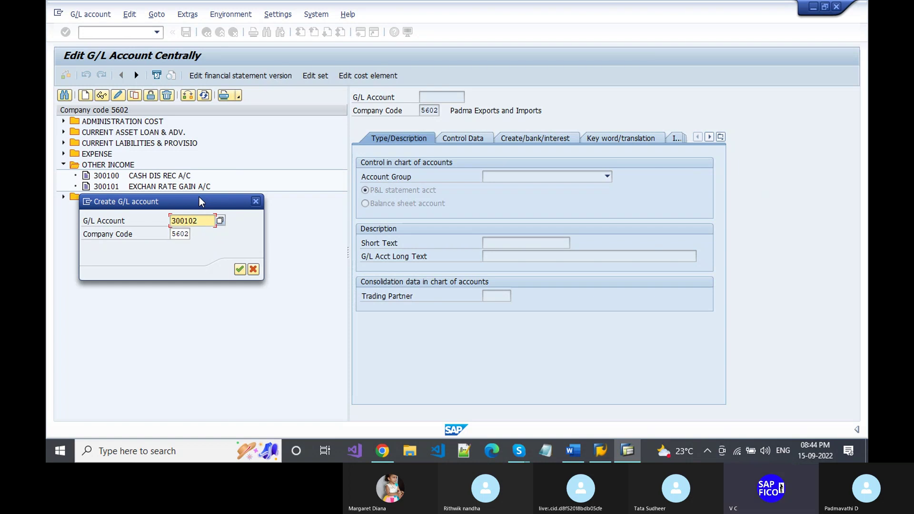
{"action": "key", "text": "Return"}
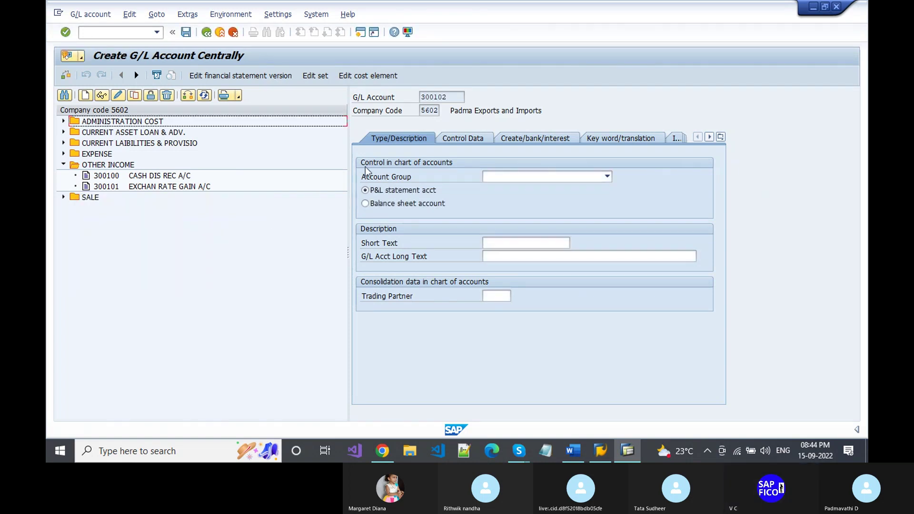
- Give account 300102 group OTHER INCOME, short text 'REALISED GAIN A/C', long text 'REALISED GAIN ACCOUNT'
{"action": "left_click", "coordinate": [607, 177]}
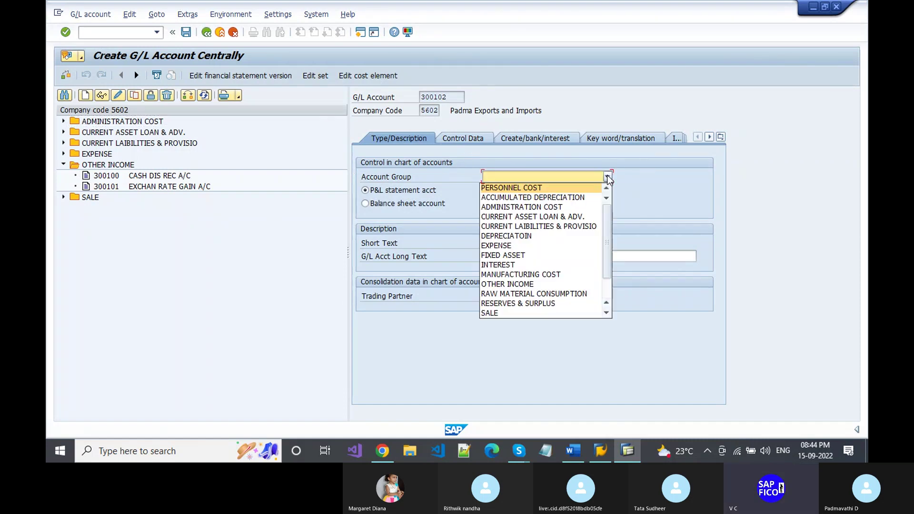
{"action": "left_click", "coordinate": [504, 284]}
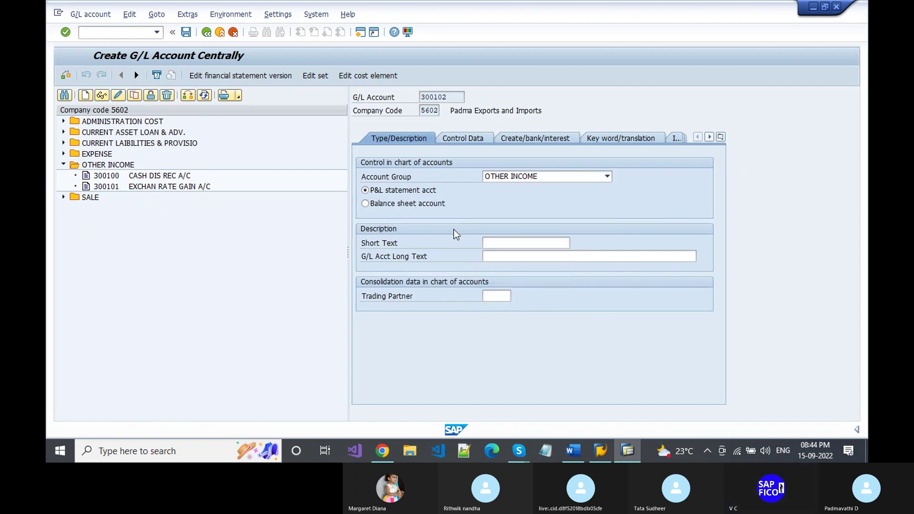
{"action": "left_click", "coordinate": [493, 239]}
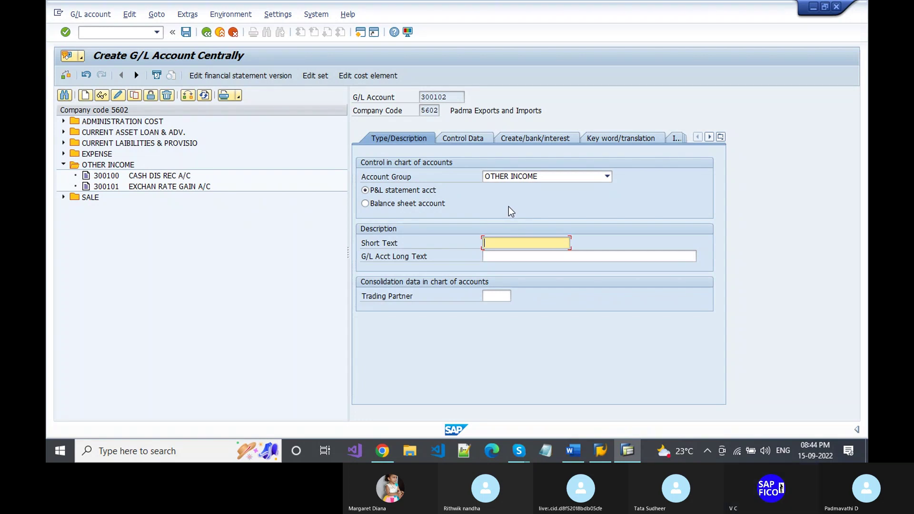
{"action": "type", "text": "REALISED GAIN A/C"}
{"action": "key", "text": "Tab"}
{"action": "type", "text": "REA"}
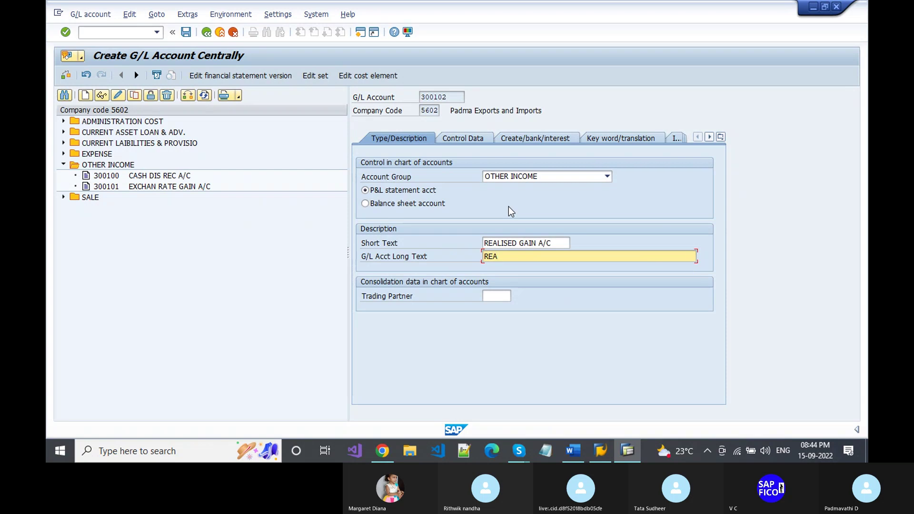
{"action": "type", "text": "LISED GAIN ACCOUNT"}
- Turn on line item display with sort key 001 in account 300102's control data
{"action": "left_click", "coordinate": [472, 138]}
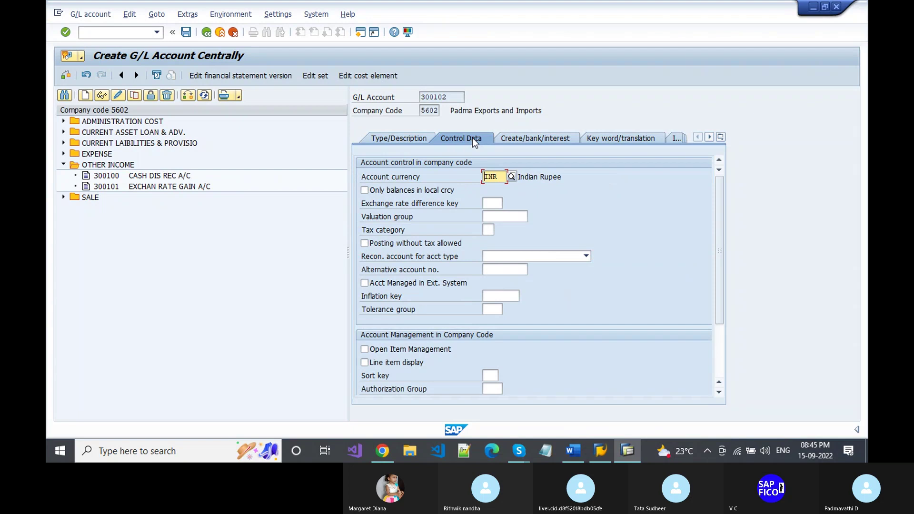
{"action": "left_click", "coordinate": [396, 363]}
{"action": "left_click", "coordinate": [490, 376]}
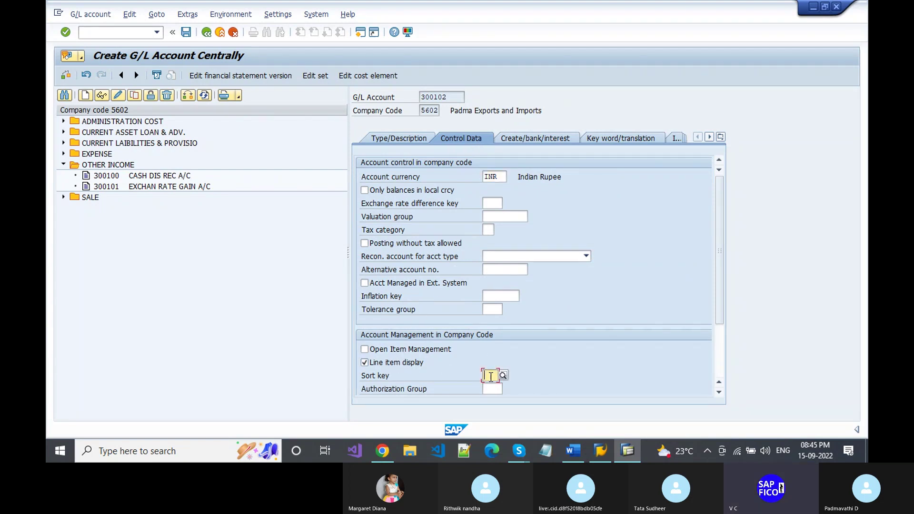
{"action": "type", "text": "00"}
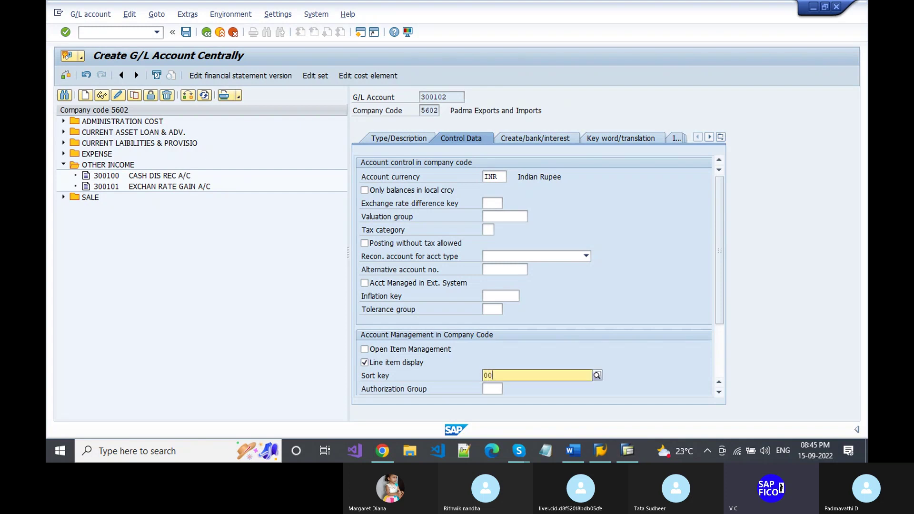
{"action": "type", "text": "1"}
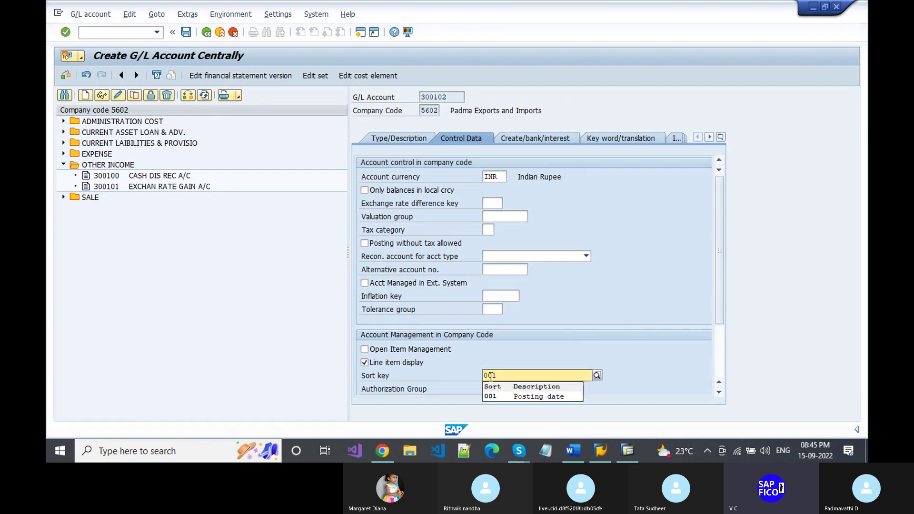
{"action": "key", "text": "Return"}
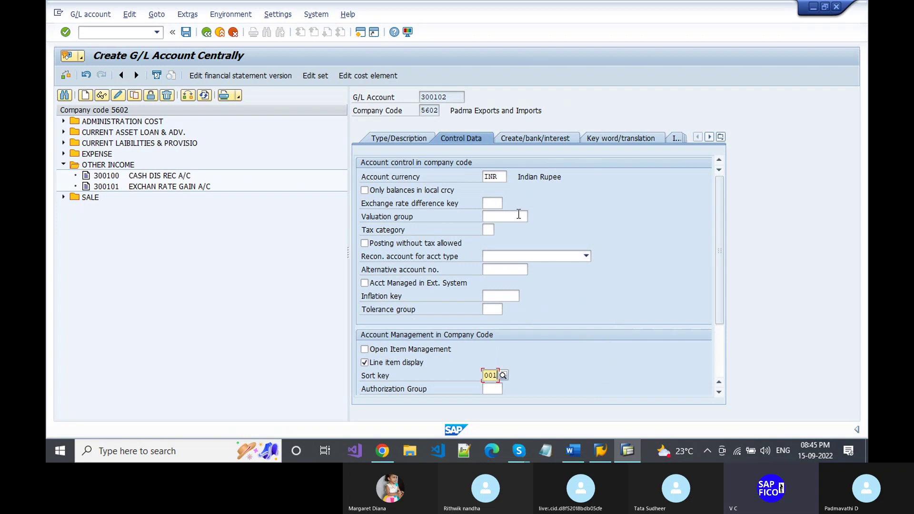
{"action": "left_click", "coordinate": [526, 140]}
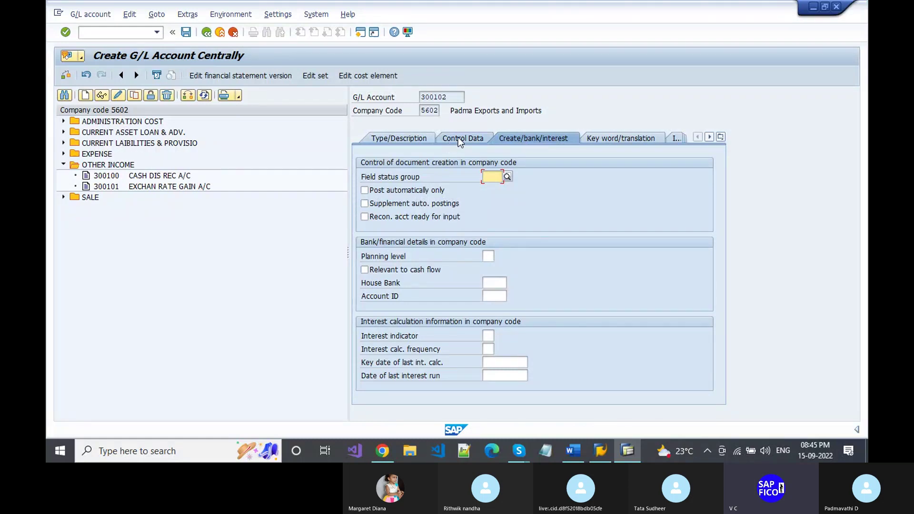
- Assign field status group G001 (General, with text, allocation) to account 300102
{"action": "type", "text": "G"}
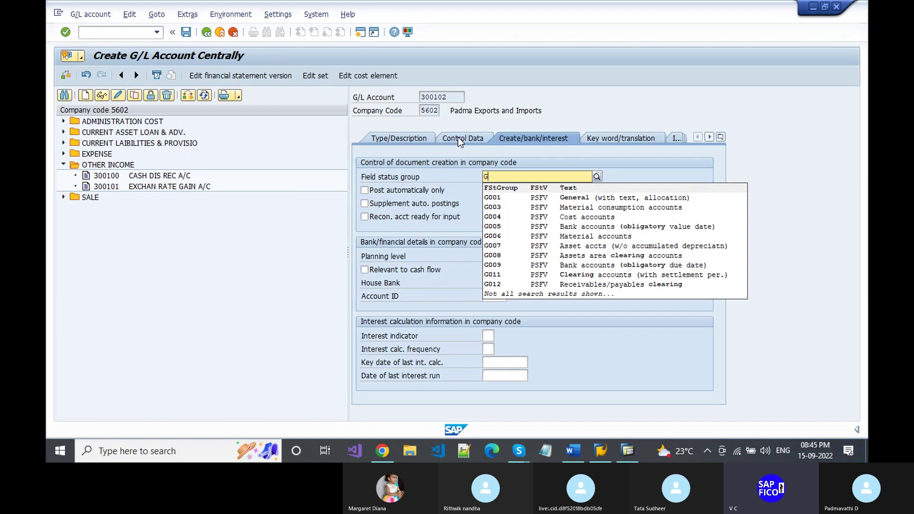
{"action": "type", "text": "001"}
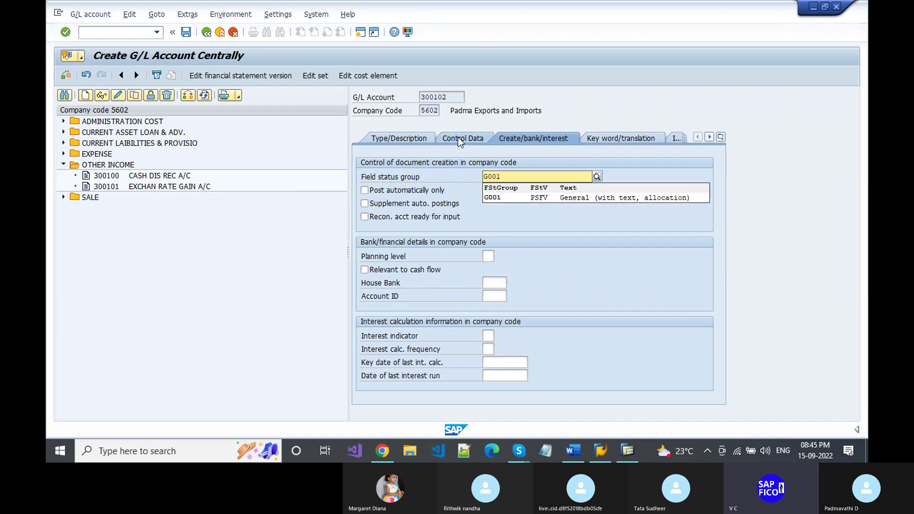
{"action": "key", "text": "Return"}
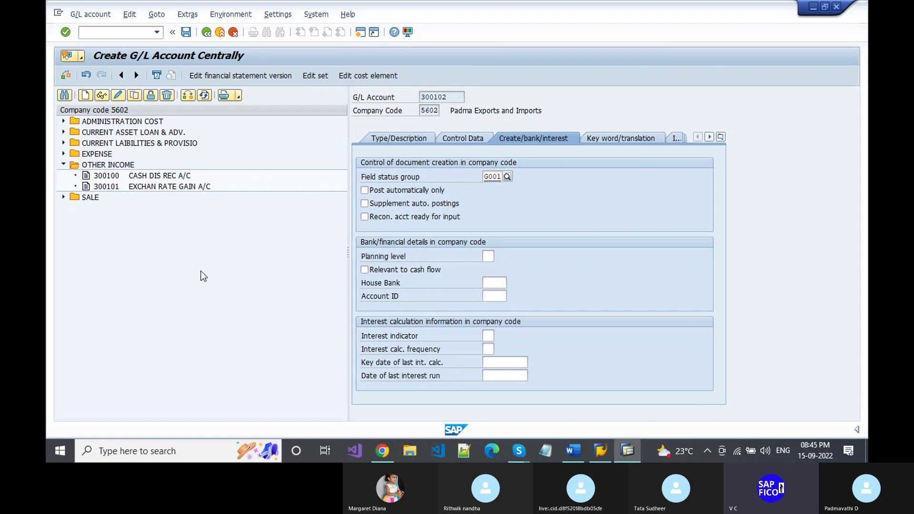
{"action": "key", "text": "Return"}
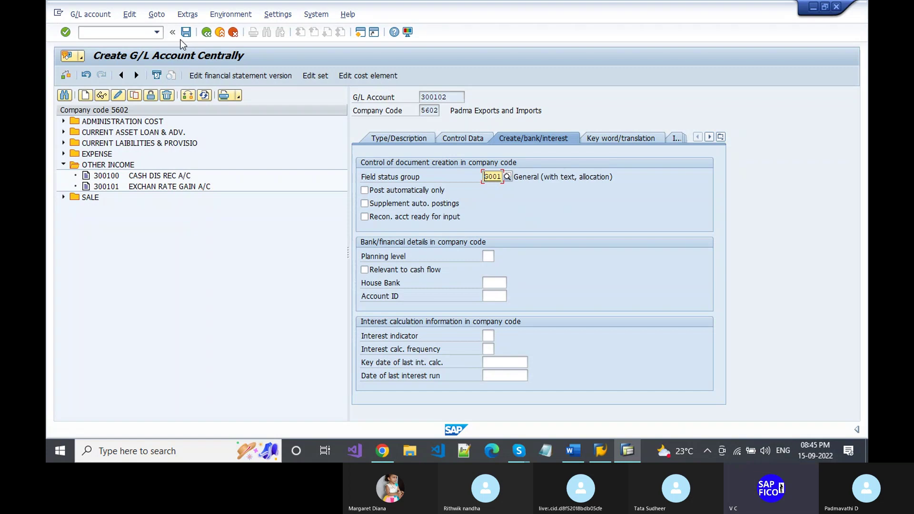
- Save account 300102 REALISED GAIN A/C and expand the EXPENSE folder in the account tree
{"action": "left_click", "coordinate": [185, 33]}
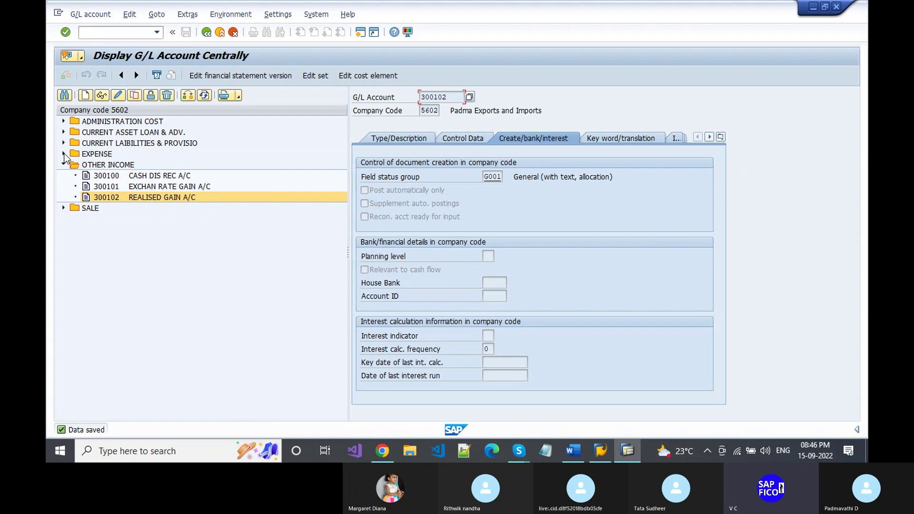
{"action": "left_click", "coordinate": [64, 154]}
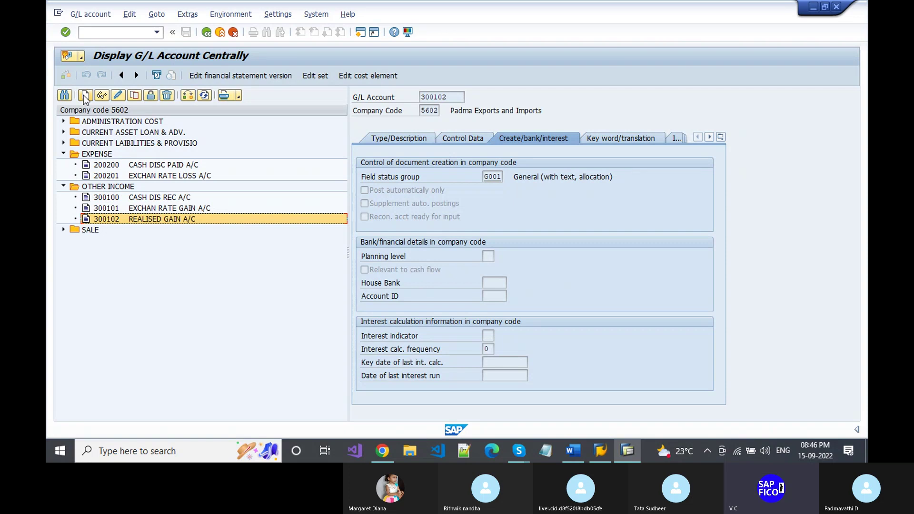
- Start creating G/L account 200202 in company code 5602, correcting a mistyped account number
{"action": "left_click", "coordinate": [84, 95]}
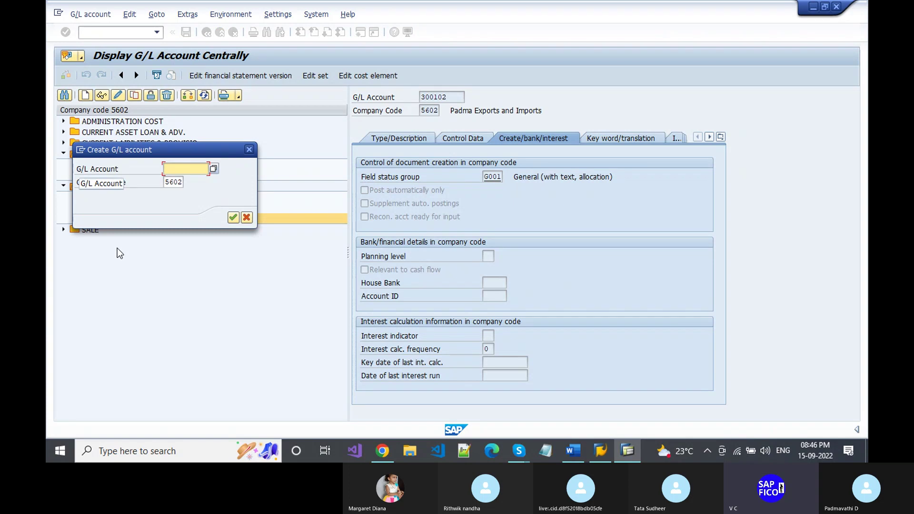
{"action": "left_click_drag", "start_coordinate": [151, 152], "coordinate": [153, 228]}
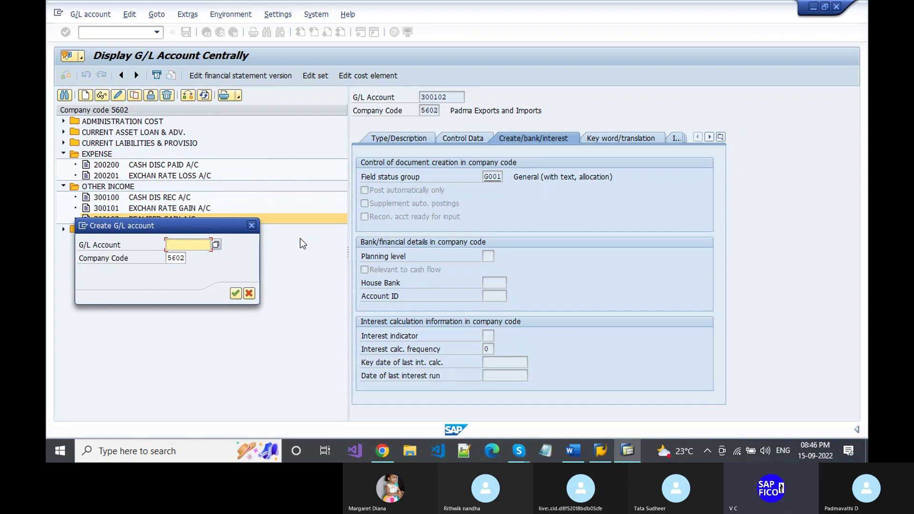
{"action": "type", "text": "20022"}
{"action": "key", "text": "BackSpace"}
{"action": "type", "text": "02"}
{"action": "key", "text": "Return"}
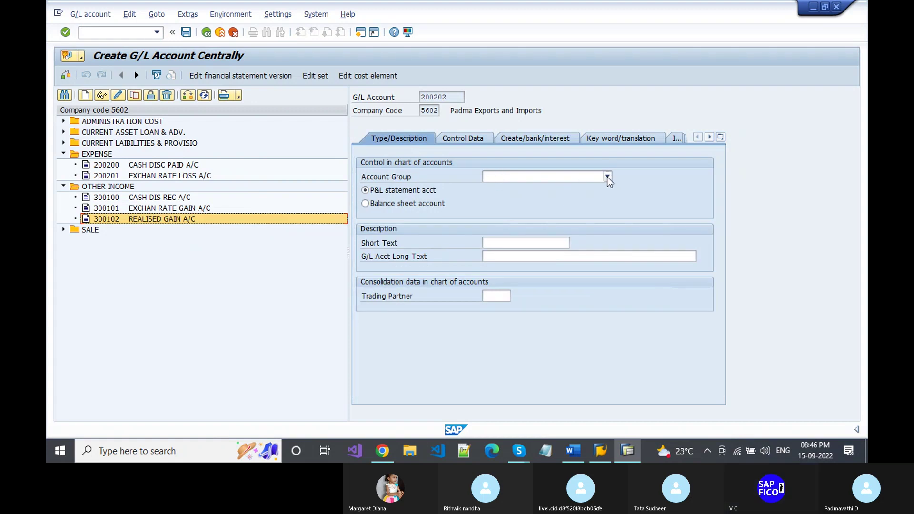
- Set account group EXPENSE and short text REALISED LOSS A/C for account 200202
{"action": "left_click", "coordinate": [607, 178]}
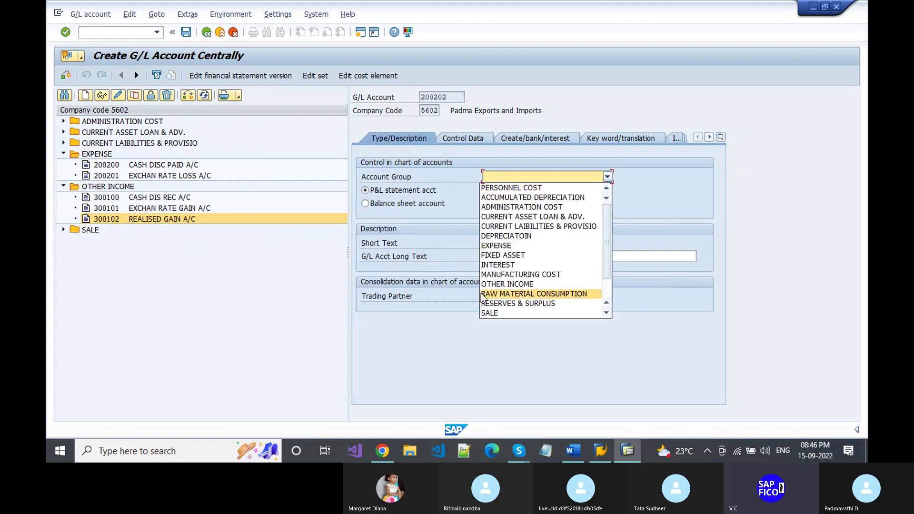
{"action": "left_click", "coordinate": [494, 245]}
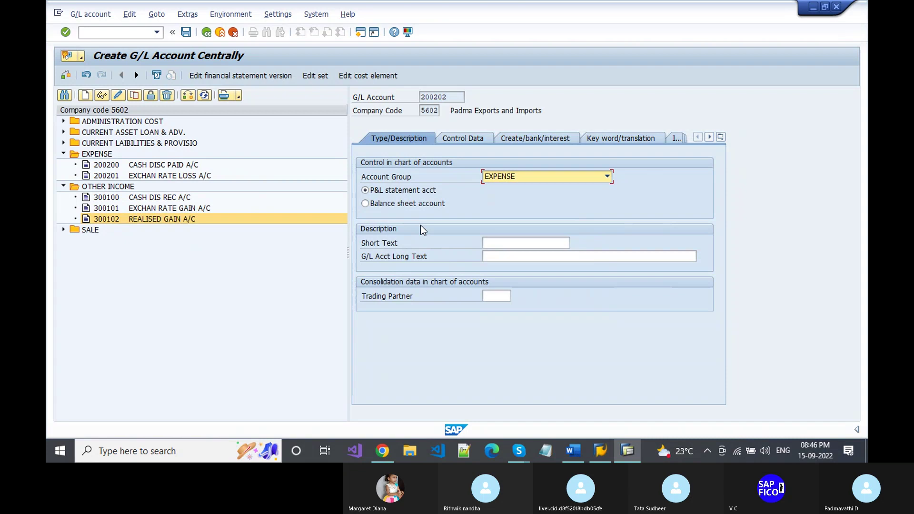
{"action": "left_click", "coordinate": [514, 247]}
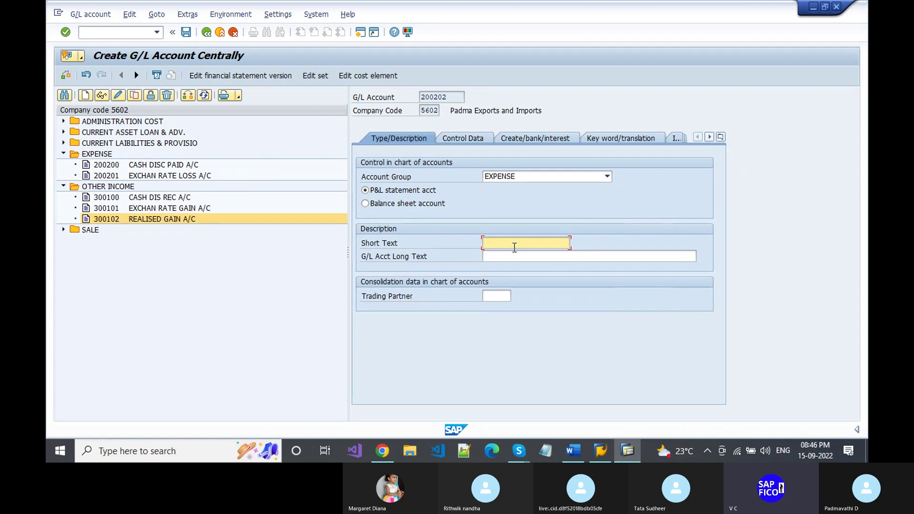
{"action": "type", "text": "REALISED GAIN A/C"}
{"action": "key", "text": "Left"}
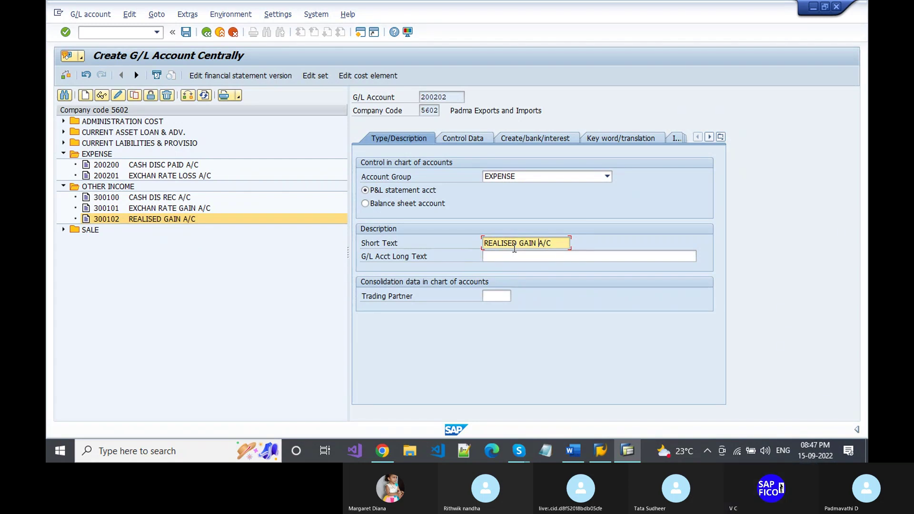
{"action": "key", "text": "ctrl+Left"}
{"action": "key", "text": "Delete"}
{"action": "key", "text": "Delete"}
{"action": "key", "text": "Delete"}
{"action": "key", "text": "Delete"}
{"action": "type", "text": "LOSS"}
- Enter long text REALISED LOSS ACCOUNT and turn on line item display in Control Data
{"action": "left_click", "coordinate": [595, 257]}
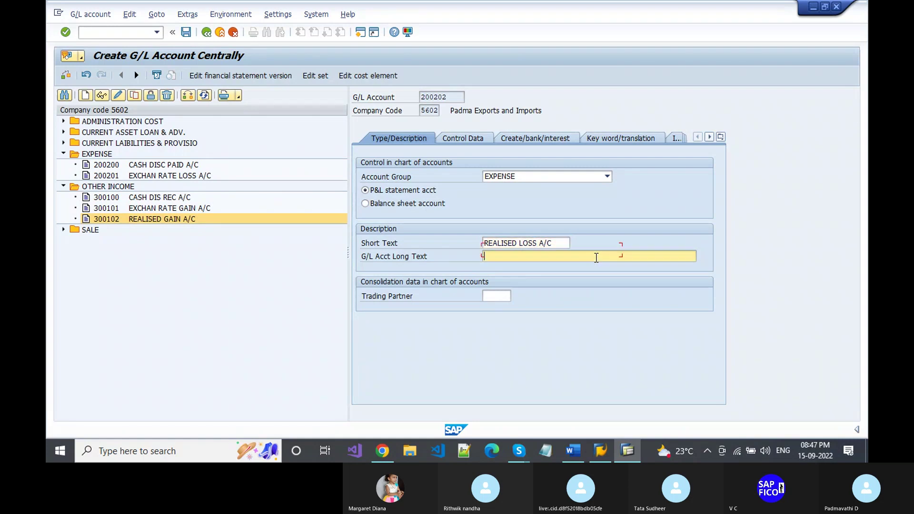
{"action": "key", "text": "Down"}
{"action": "key", "text": "Return"}
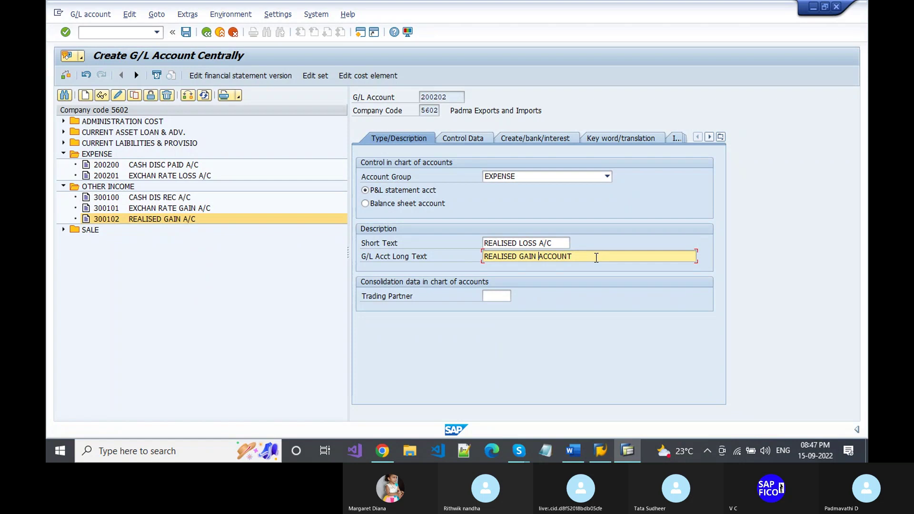
{"action": "key", "text": "ctrl+Left"}
{"action": "key", "text": "ctrl+Left"}
{"action": "key", "text": "Delete"}
{"action": "key", "text": "Delete"}
{"action": "key", "text": "Delete"}
{"action": "key", "text": "Delete"}
{"action": "type", "text": "LOSS"}
{"action": "left_click", "coordinate": [464, 142]}
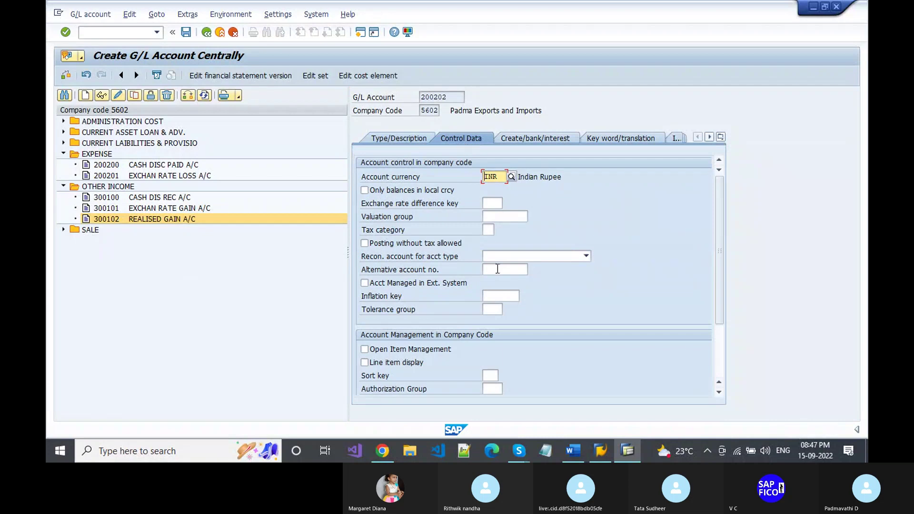
{"action": "left_click", "coordinate": [394, 362]}
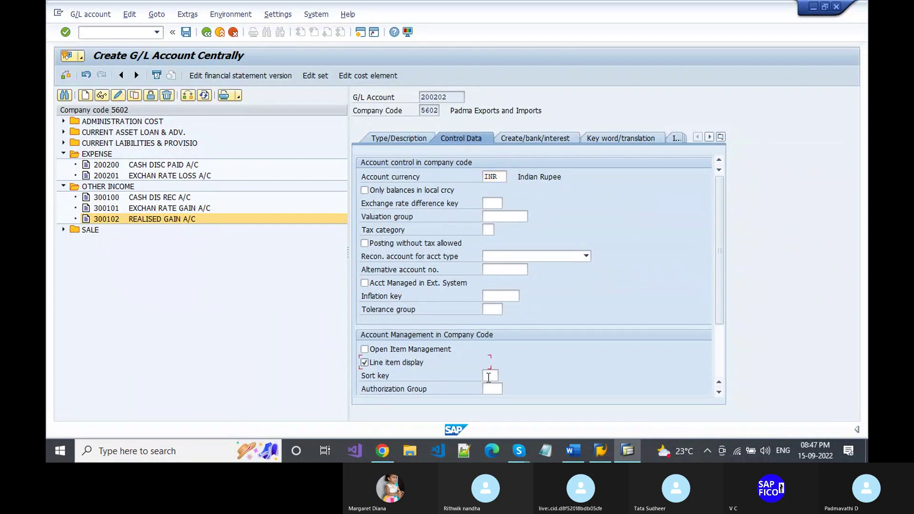
- Enter sort key 001 for account 200202 on Control Data
{"action": "left_click", "coordinate": [488, 376]}
{"action": "type", "text": "001"}
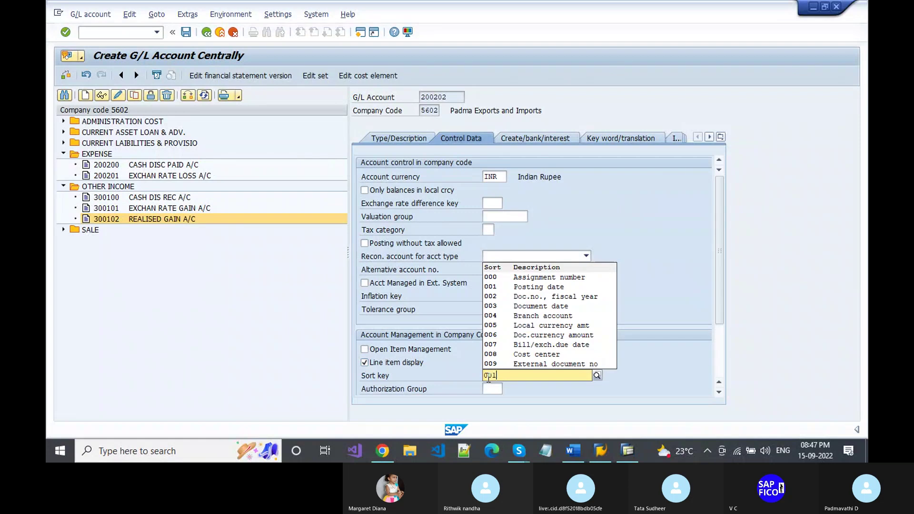
{"action": "key", "text": "Return"}
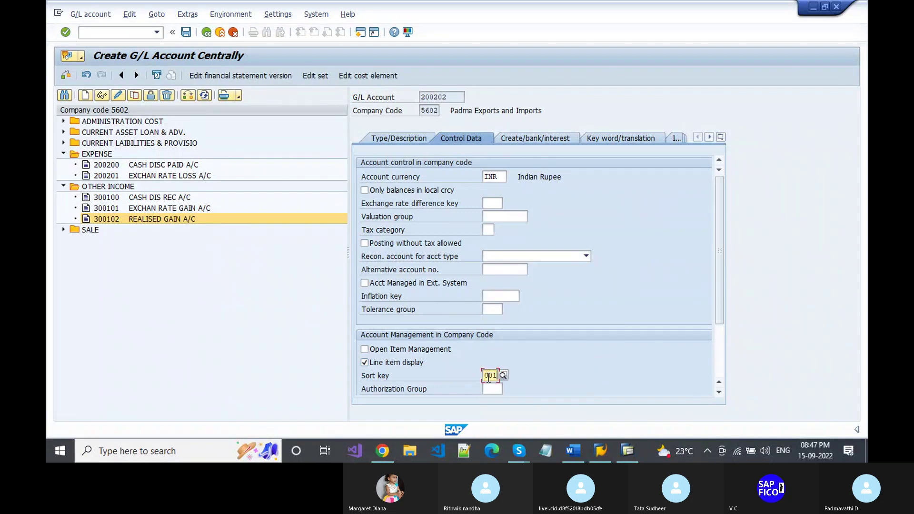
- Set field status group G001 (General, with text, allocation) on the Create/bank/interest tab
{"action": "left_click", "coordinate": [526, 139]}
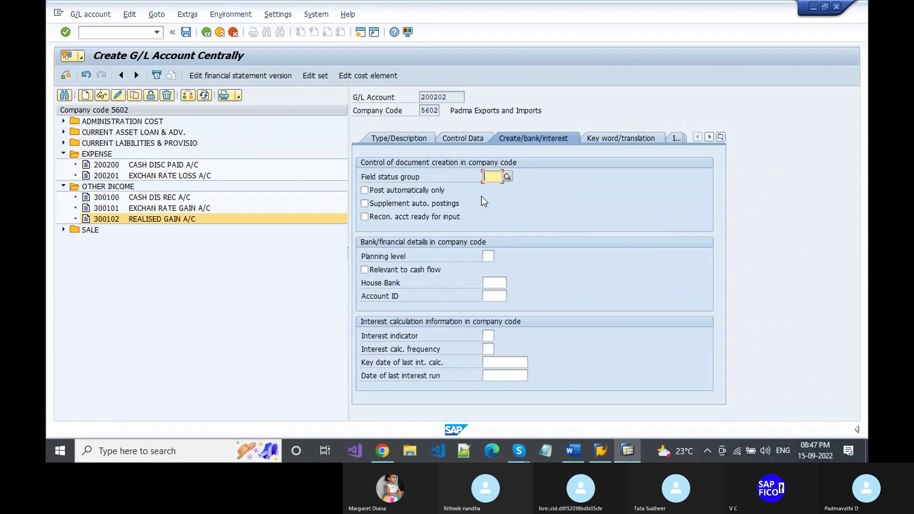
{"action": "type", "text": "G"}
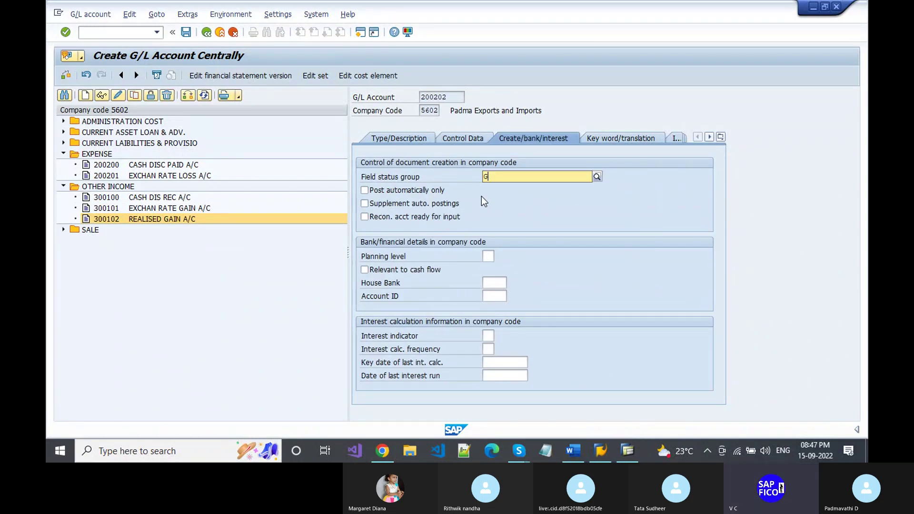
{"action": "type", "text": "00"}
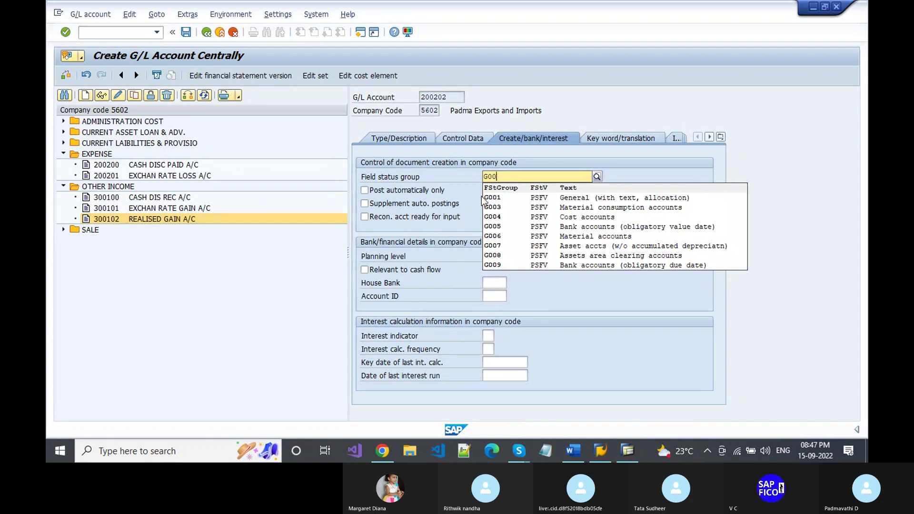
{"action": "type", "text": "1"}
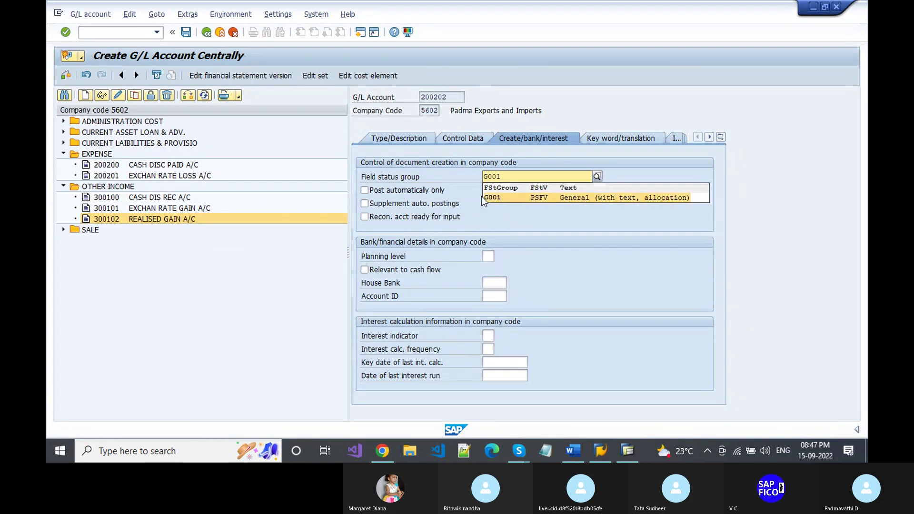
{"action": "left_click", "coordinate": [482, 197]}
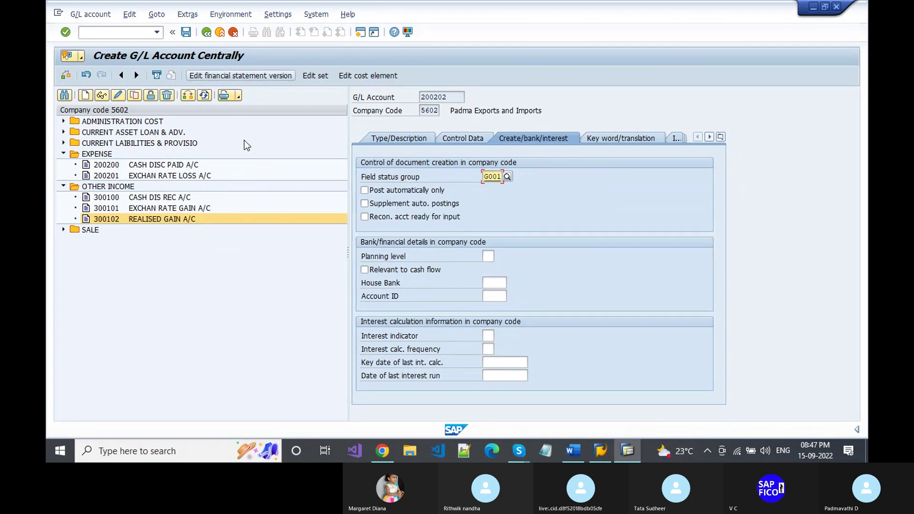
{"action": "key", "text": "Return"}
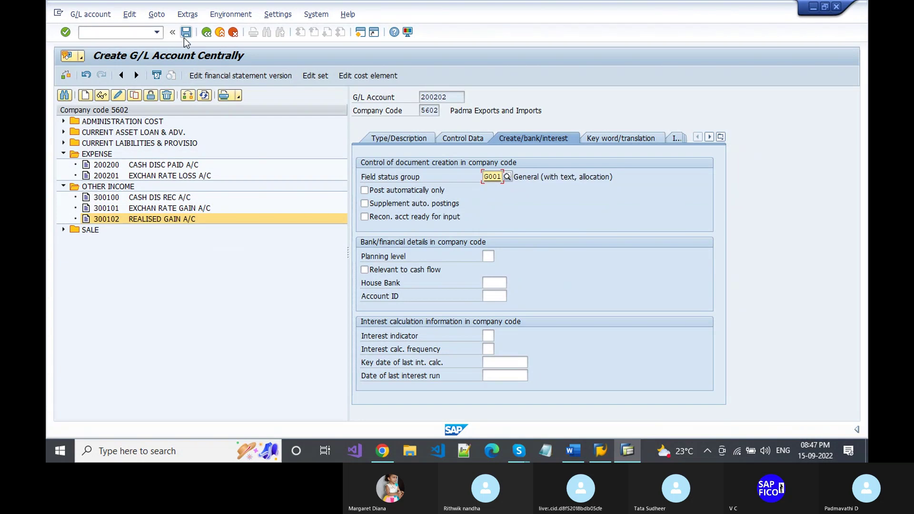
- Save account 200202 REALISED LOSS A/C and switch to the Word configuration steps document
{"action": "left_click", "coordinate": [186, 33]}
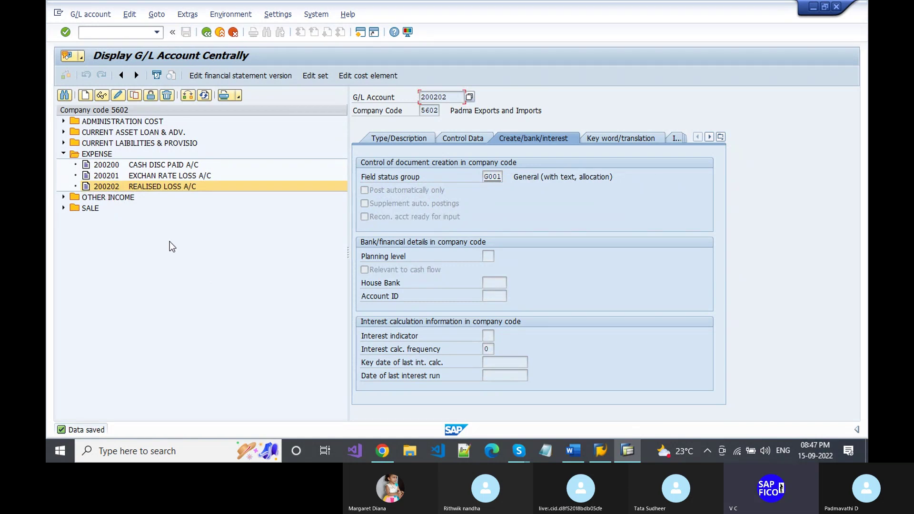
{"action": "key", "text": "alt+Tab"}
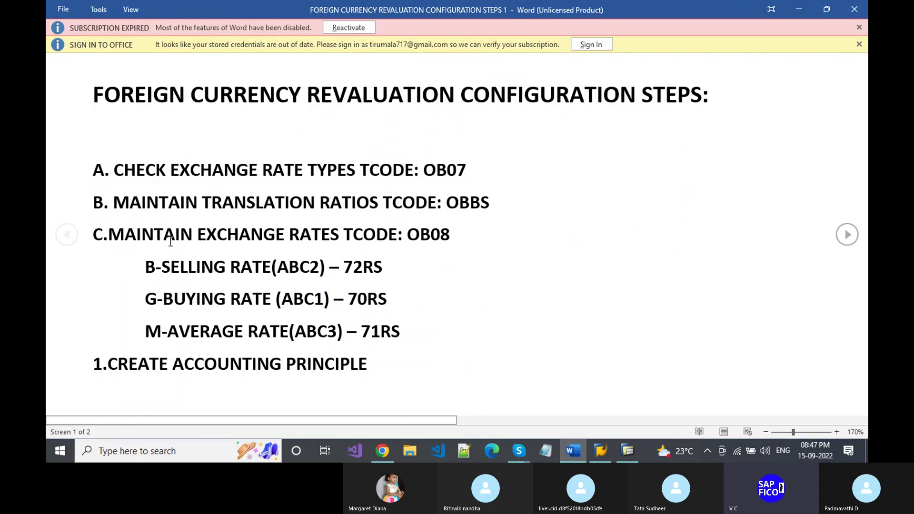
- Switch from Word back to the Skype SAP FICO TRAINING call window
{"action": "key", "text": "alt+Tab"}
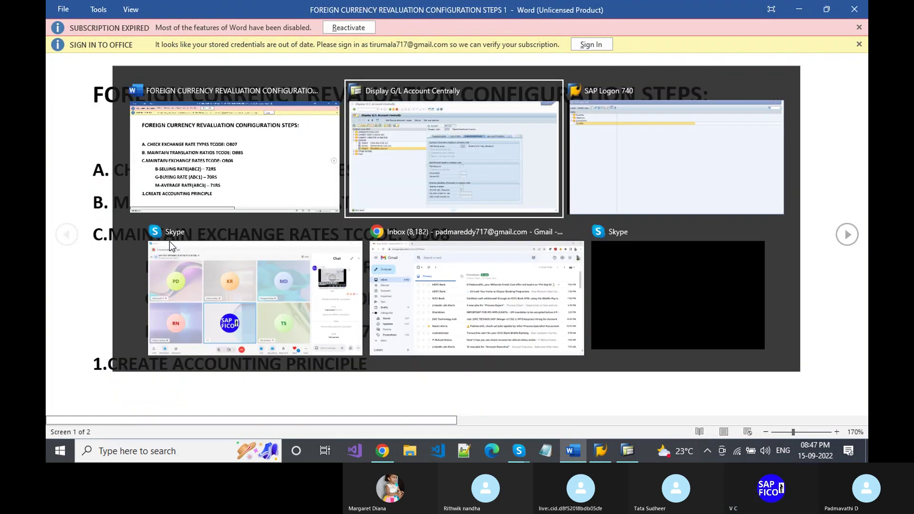
{"action": "key", "text": "alt+Tab"}
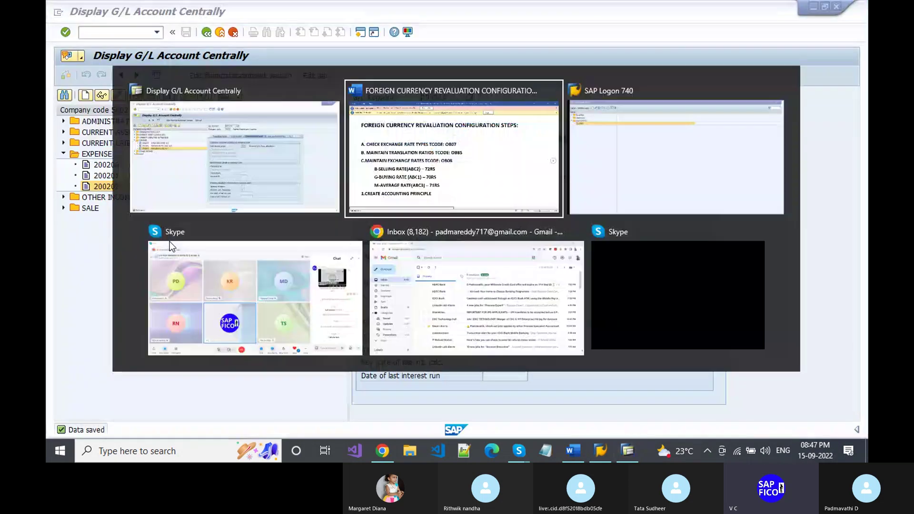
{"action": "key", "text": "alt+Tab"}
{"action": "key", "text": "alt+Tab"}
{"action": "key", "text": "alt+Tab"}
{"action": "key", "text": "alt+Tab"}
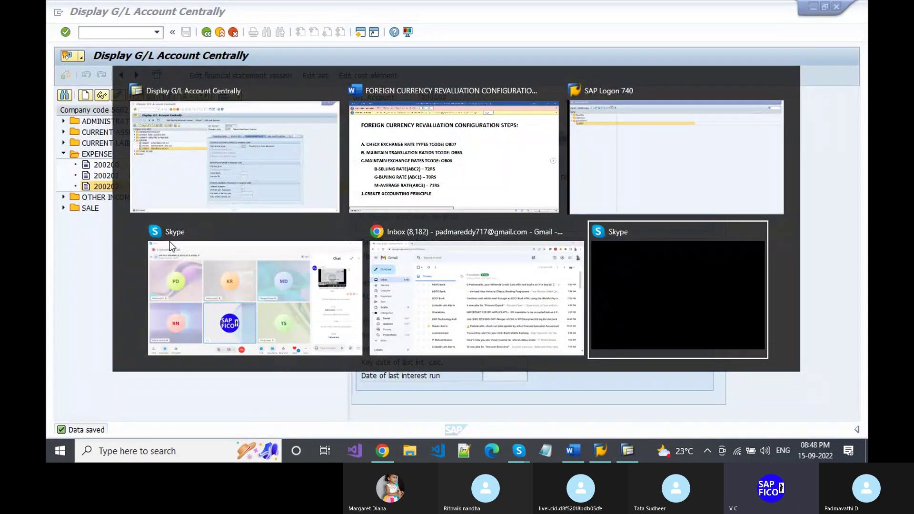
{"action": "key", "text": "alt+shift+Tab"}
{"action": "left_click", "coordinate": [170, 241]}
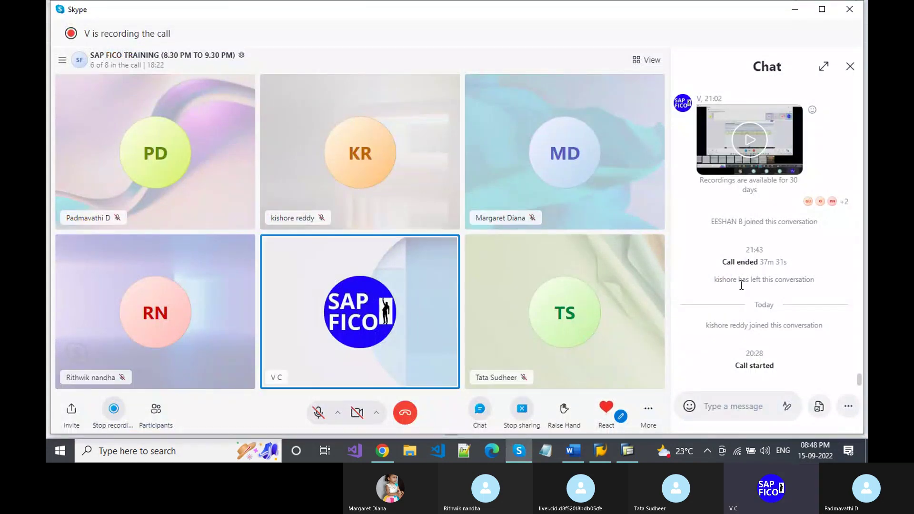
- Open the SAP FICO 'Configurations are' slide from the Skype chat, checking Word and SAP alongside
{"action": "scroll", "coordinate": [746, 295], "scroll_direction": "up", "scroll_amount": 5}
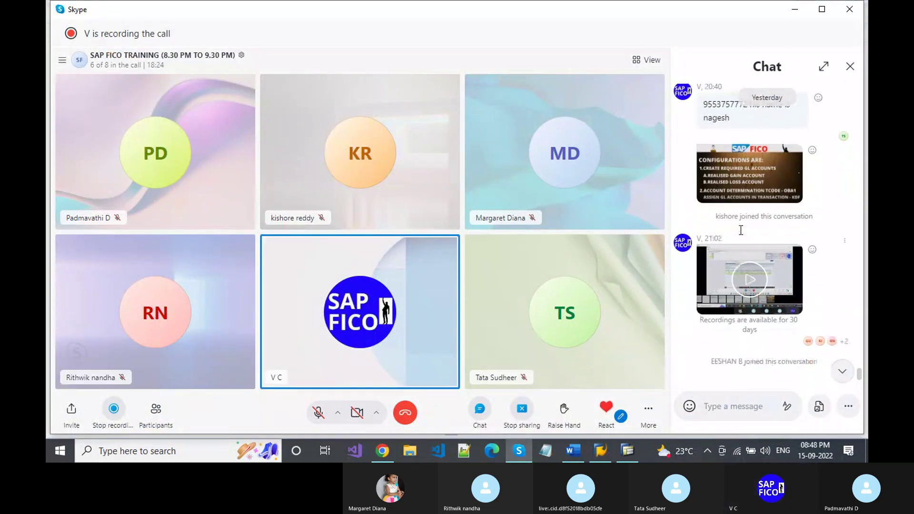
{"action": "left_click", "coordinate": [755, 178]}
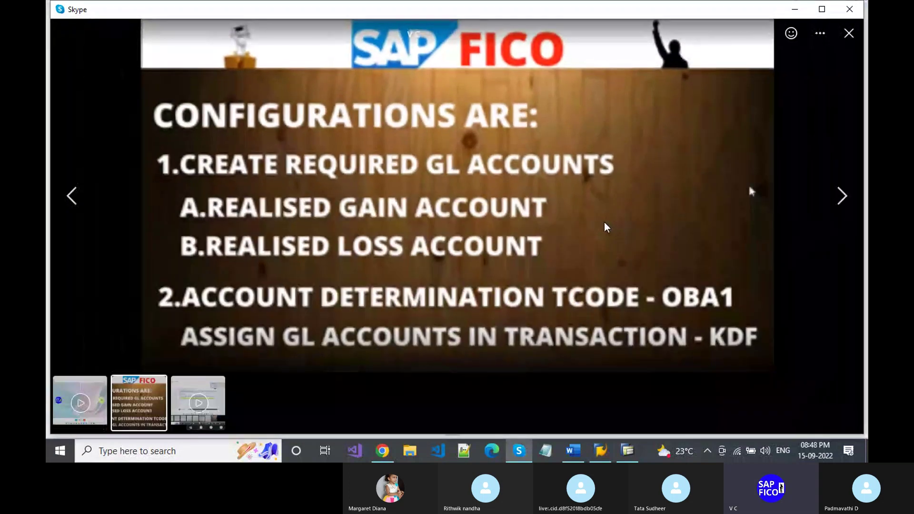
{"action": "key", "text": "alt+Tab"}
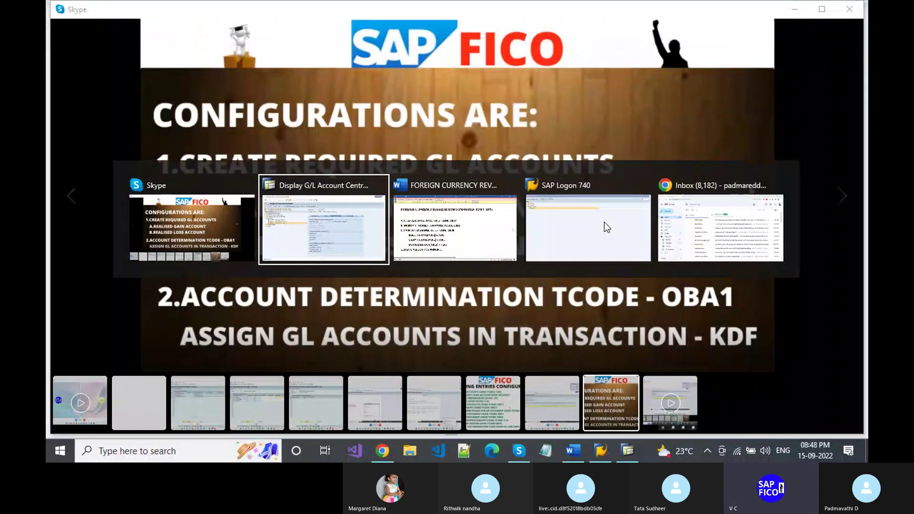
{"action": "key", "text": "alt+Tab"}
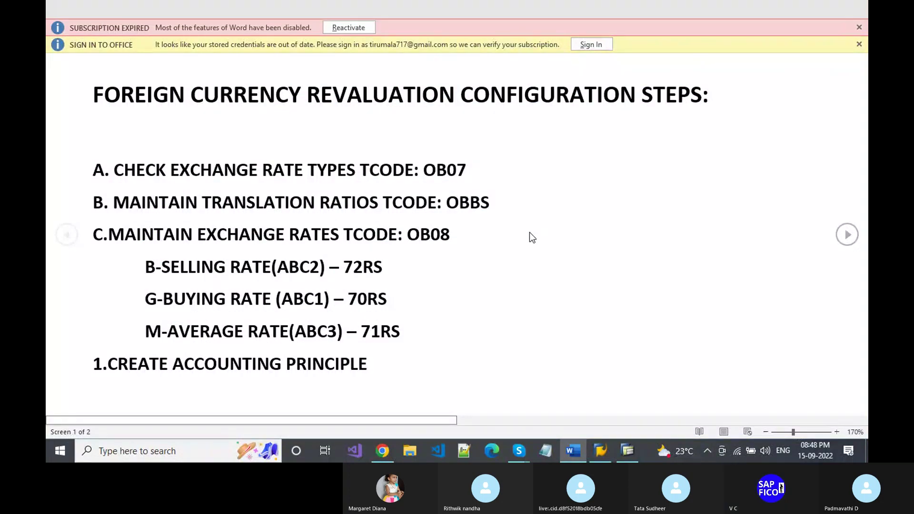
{"action": "key", "text": "Escape"}
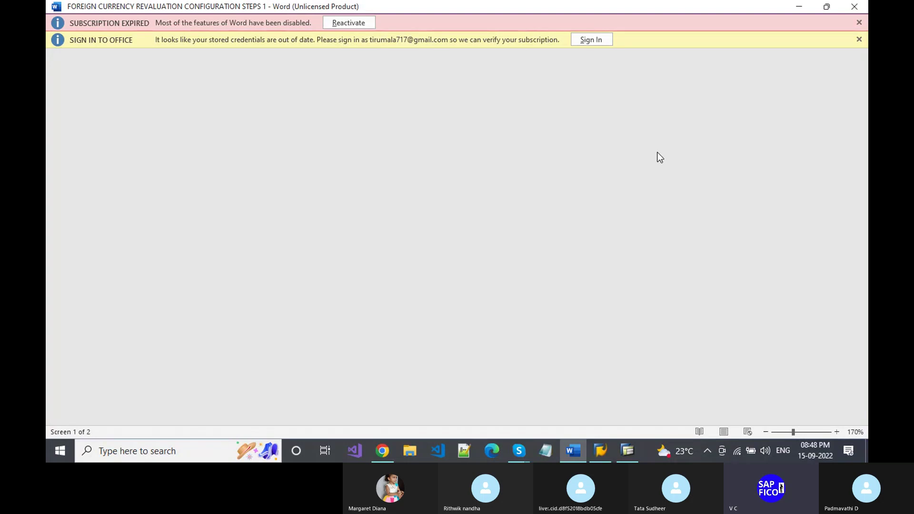
{"action": "key", "text": "alt+Tab"}
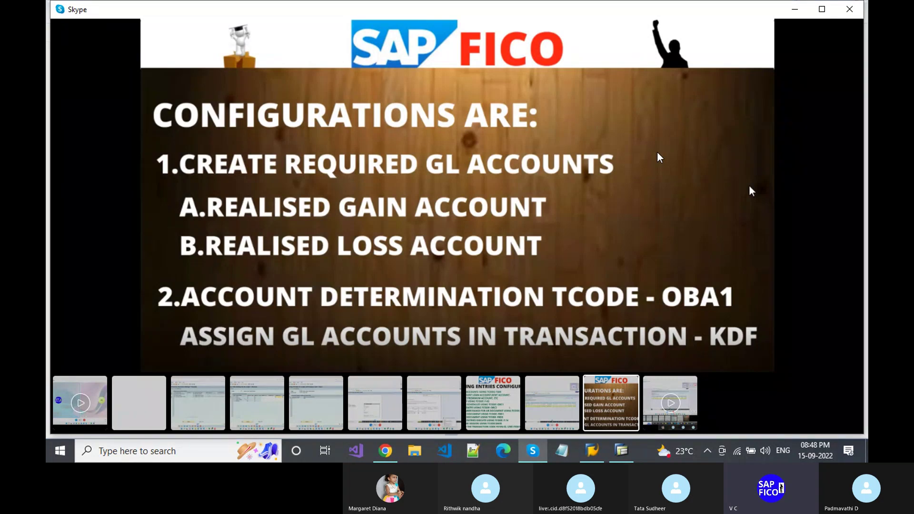
{"action": "key", "text": "alt+Tab"}
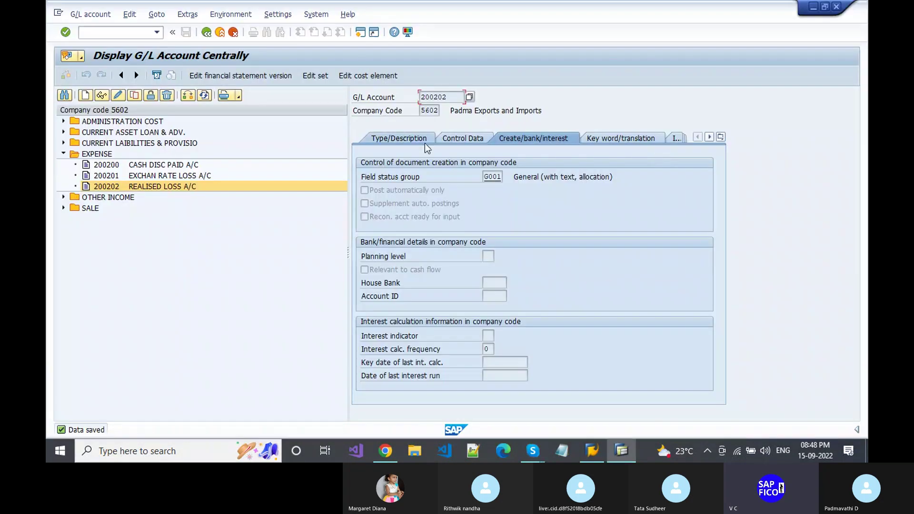
{"action": "key", "text": "alt+Tab"}
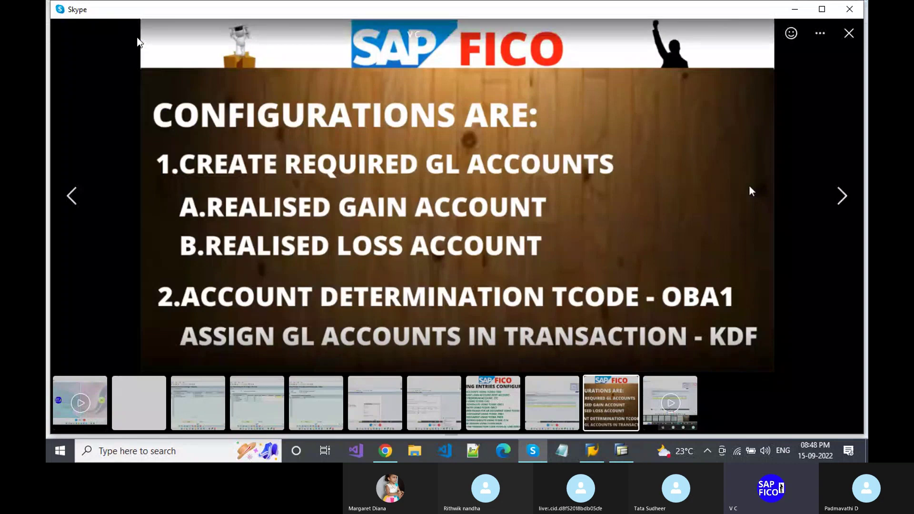
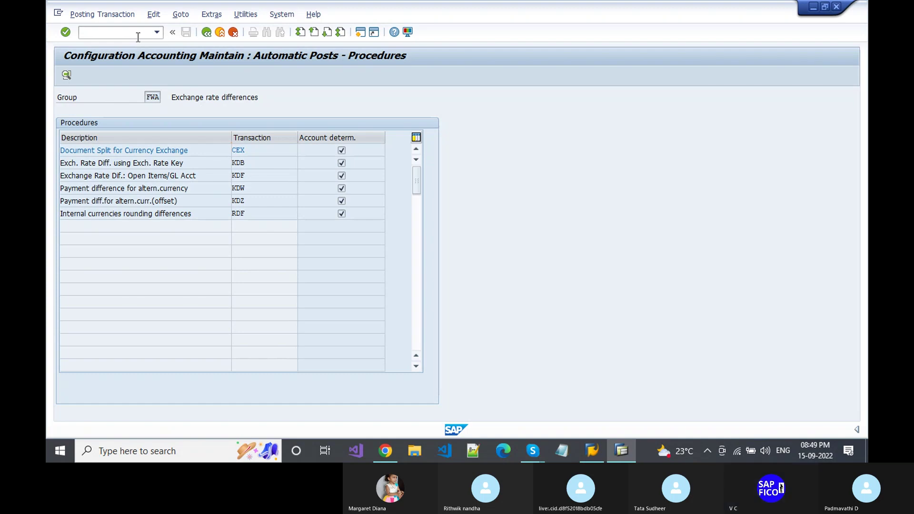
- Try KDF as a transaction code, clear the failed entry, and glance at the configuration slide
{"action": "key", "text": "F3"}
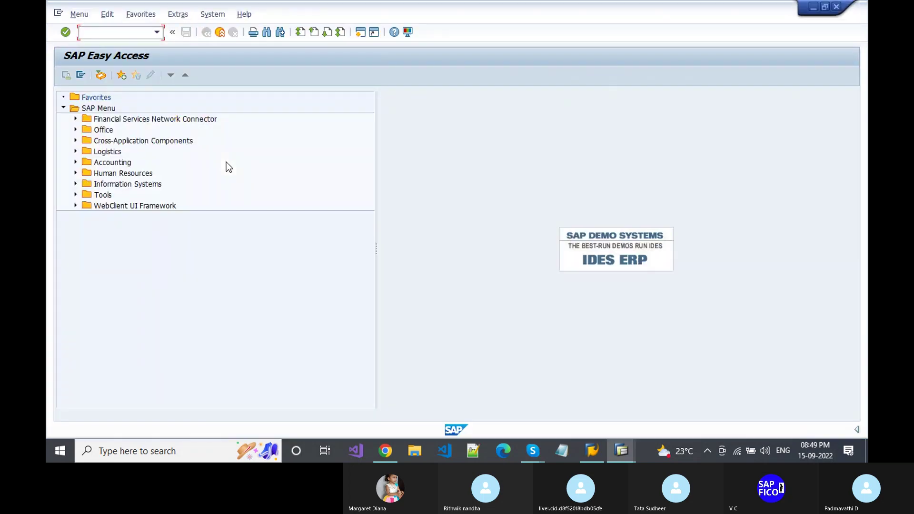
{"action": "type", "text": "KDF"}
{"action": "key", "text": "Return"}
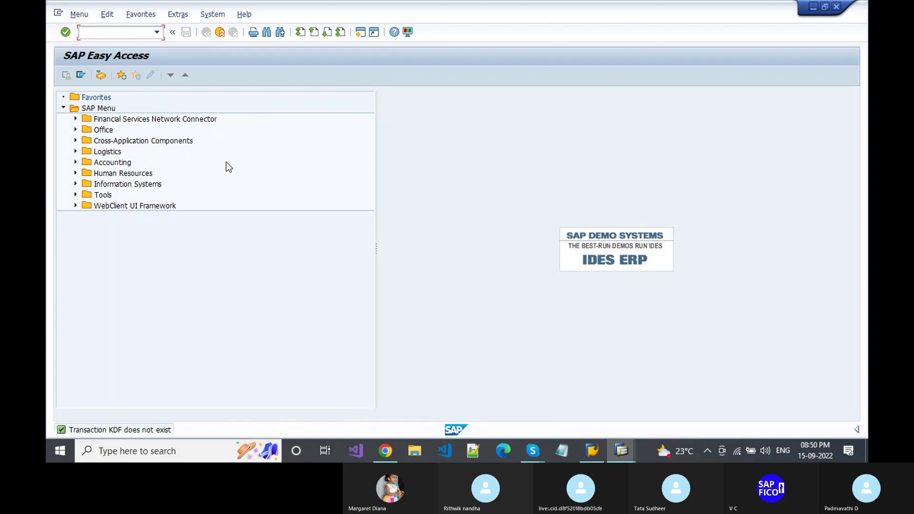
{"action": "type", "text": "KDF"}
{"action": "key", "text": "alt+Tab"}
{"action": "key", "text": "alt+Tab"}
{"action": "key", "text": "alt+Tab"}
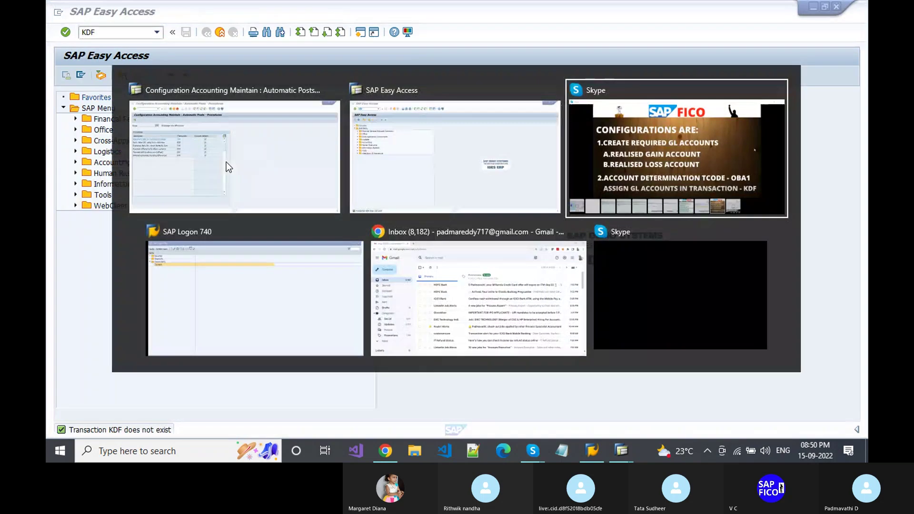
{"action": "key", "text": "alt+Tab"}
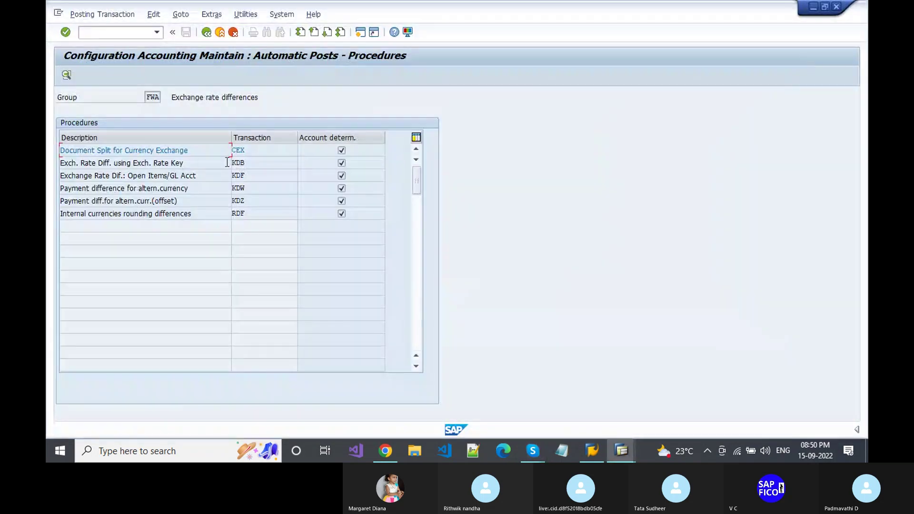
{"action": "key", "text": "alt+Tab"}
{"action": "key", "text": "alt+Tab"}
{"action": "key", "text": "alt+Tab"}
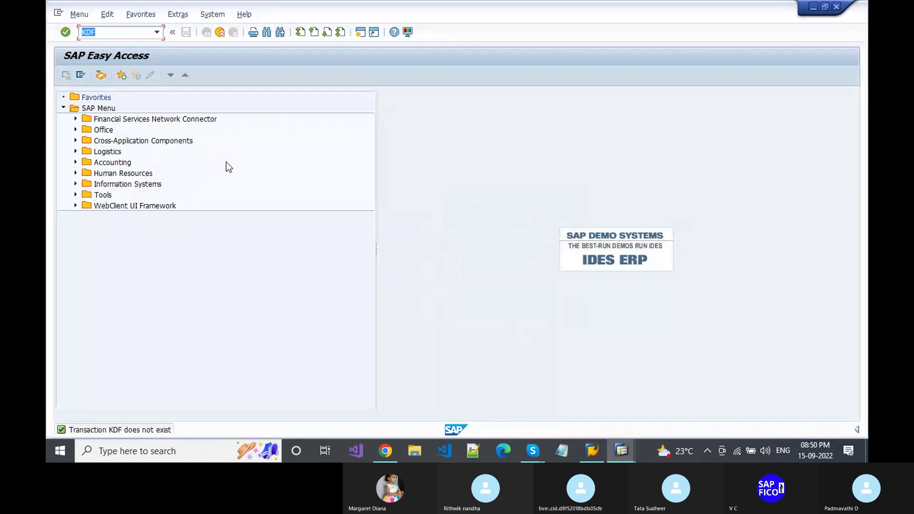
{"action": "key", "text": "Return"}
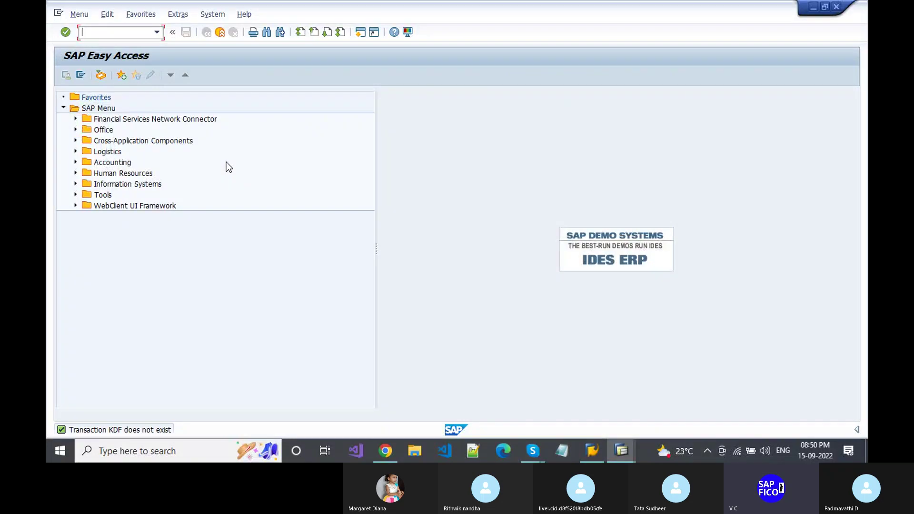
{"action": "key", "text": "alt+Tab"}
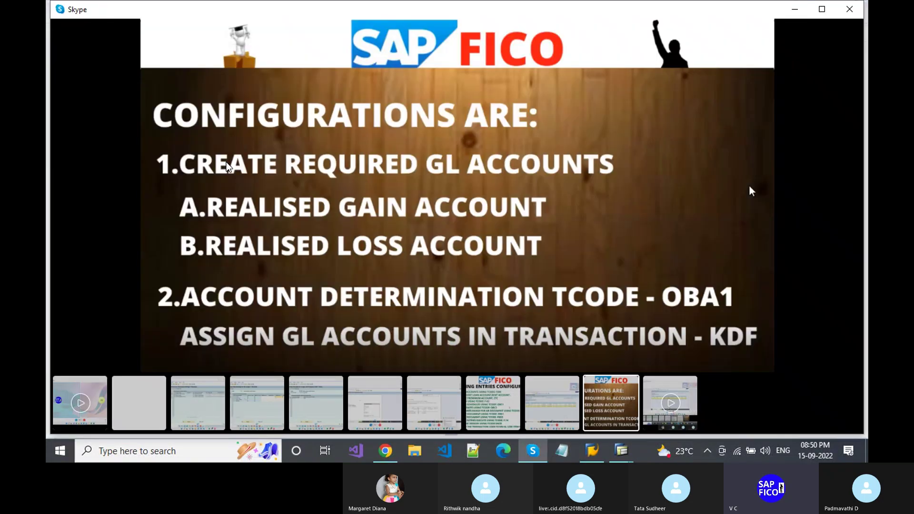
{"action": "key", "text": "alt+Tab"}
{"action": "key", "text": "alt+Tab"}
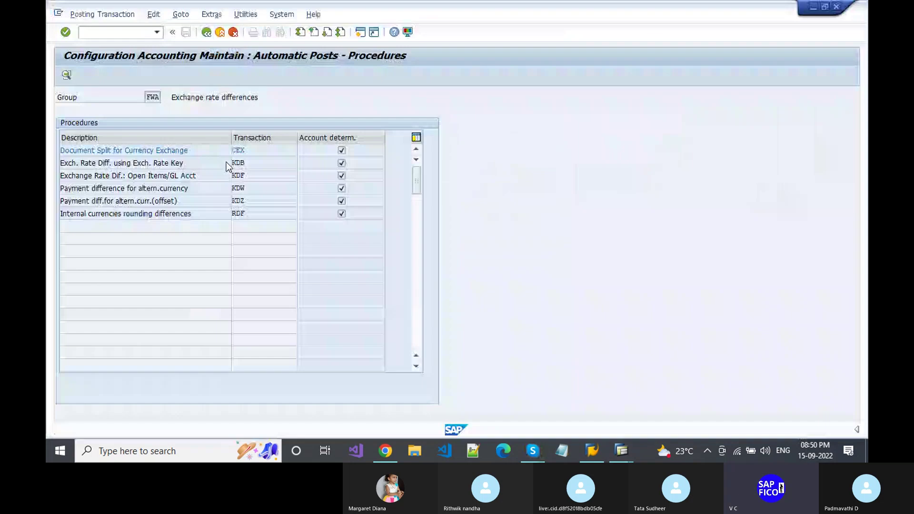
- Open the KDF procedure's accounts for chart of accounts PCA and start a new entry
{"action": "double_click", "coordinate": [257, 174]}
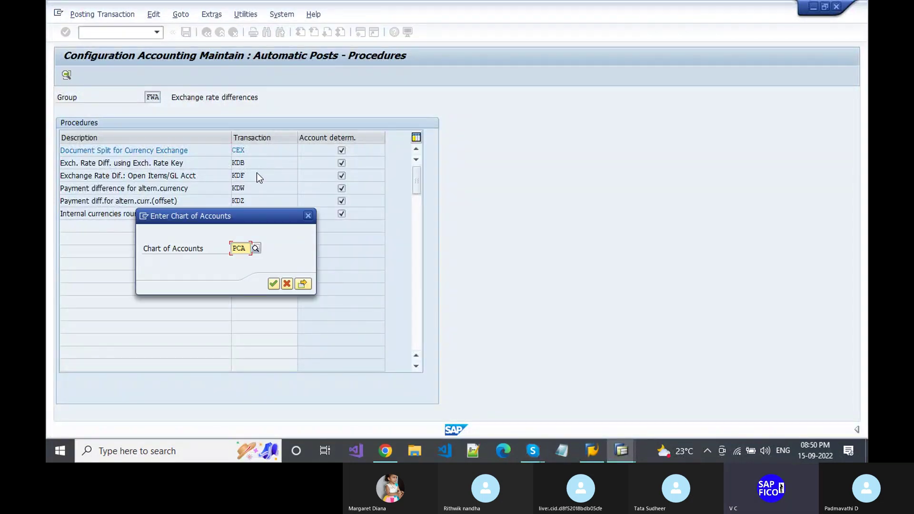
{"action": "left_click", "coordinate": [274, 284]}
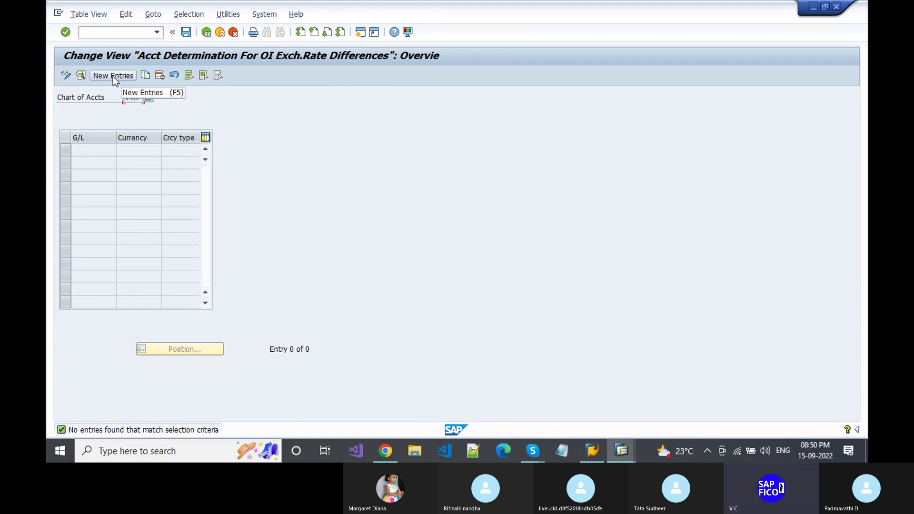
{"action": "left_click", "coordinate": [113, 76]}
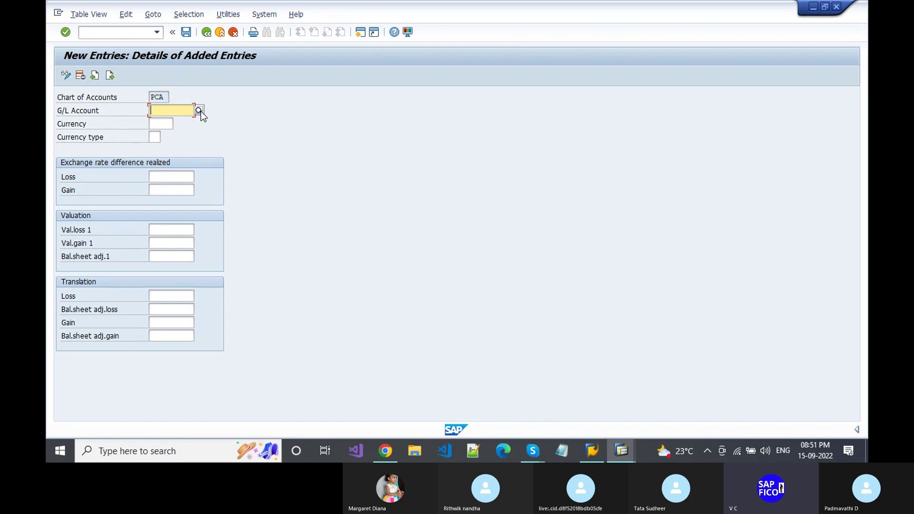
- Look up and select Vendor Reconciliation Account 100500 as the G/L account
{"action": "left_click", "coordinate": [200, 111]}
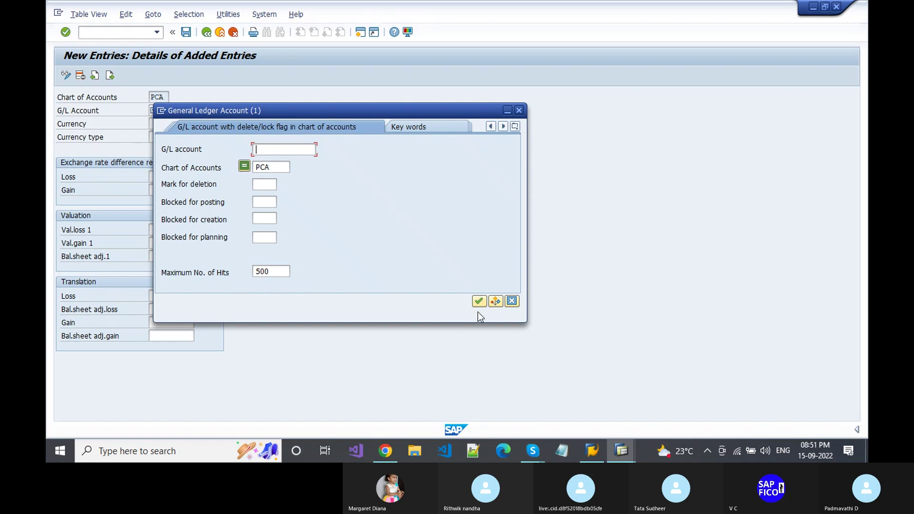
{"action": "left_click", "coordinate": [479, 303]}
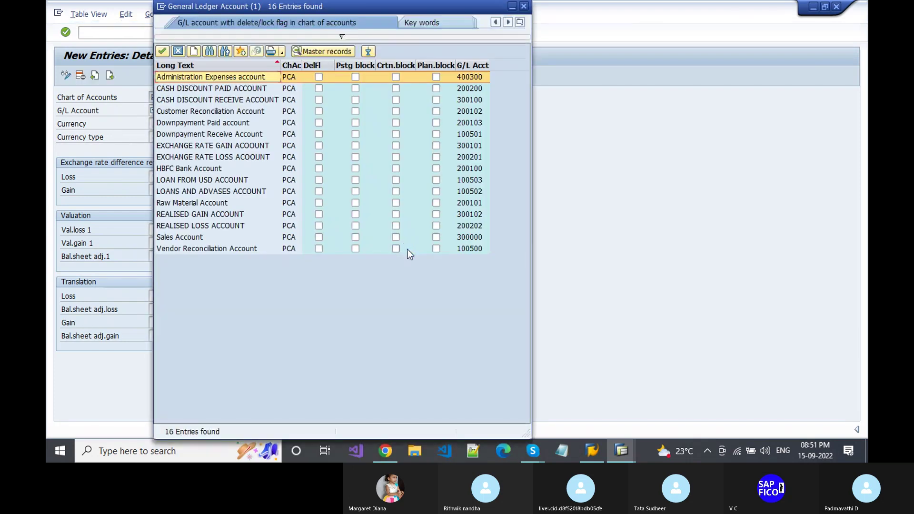
{"action": "left_click", "coordinate": [235, 249]}
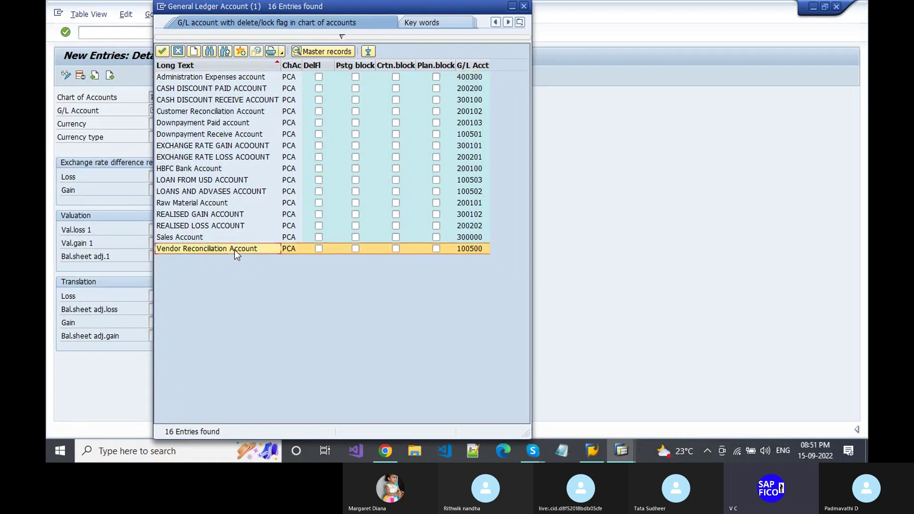
{"action": "double_click", "coordinate": [235, 249]}
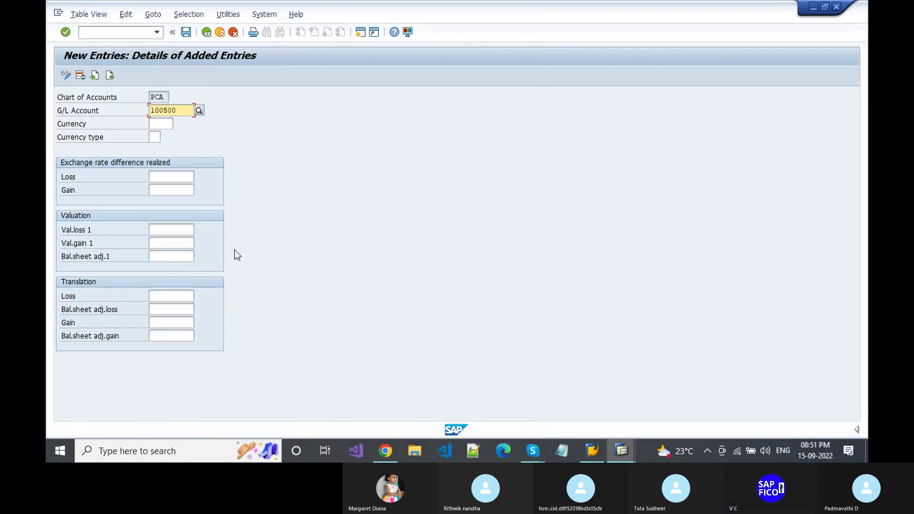
- Enter INR as the currency and bring up the realised loss account lookup
{"action": "key", "text": "Tab"}
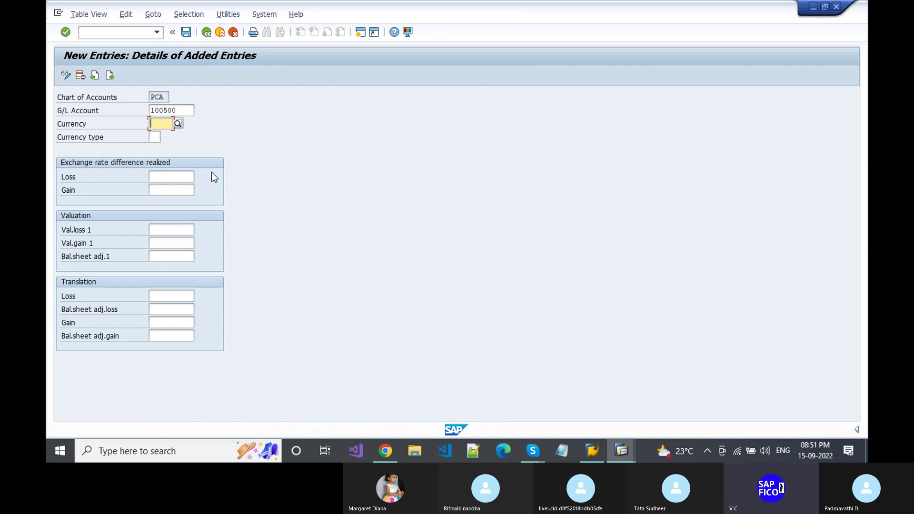
{"action": "type", "text": "INR"}
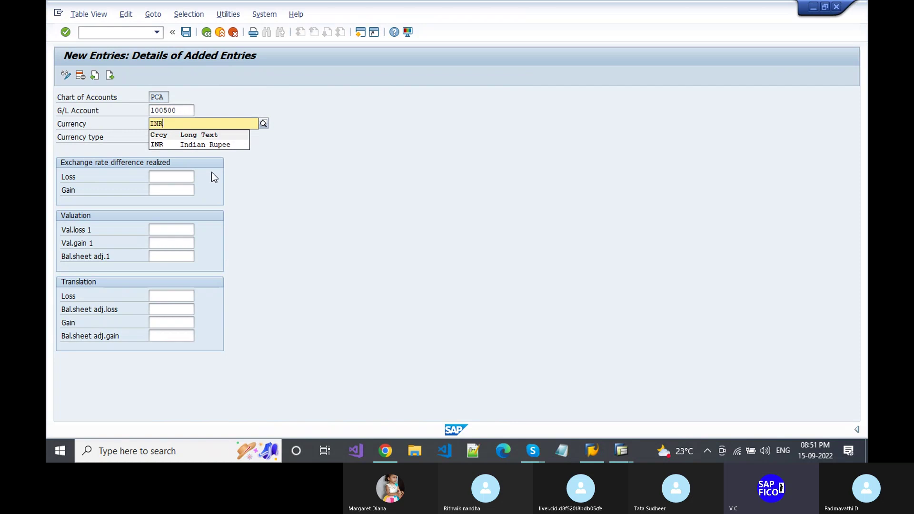
{"action": "key", "text": "Down"}
{"action": "key", "text": "Return"}
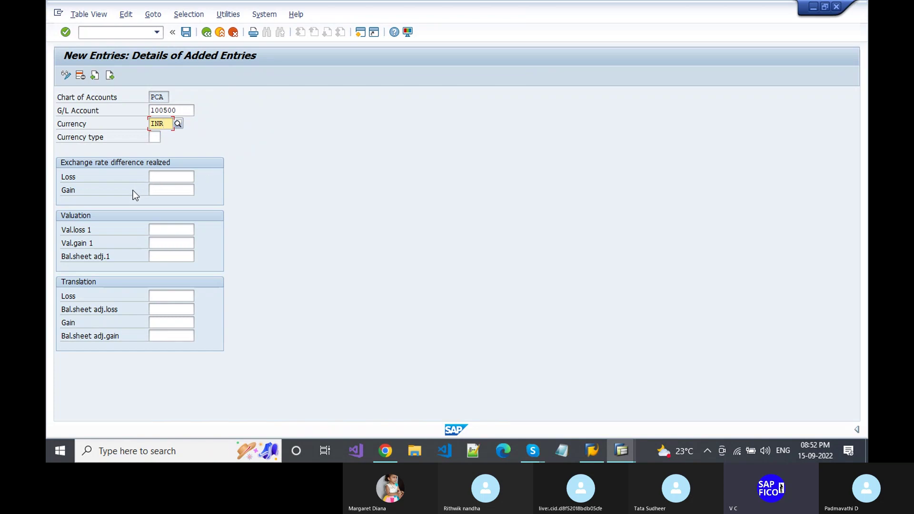
{"action": "left_click", "coordinate": [167, 176]}
{"action": "left_click", "coordinate": [199, 177]}
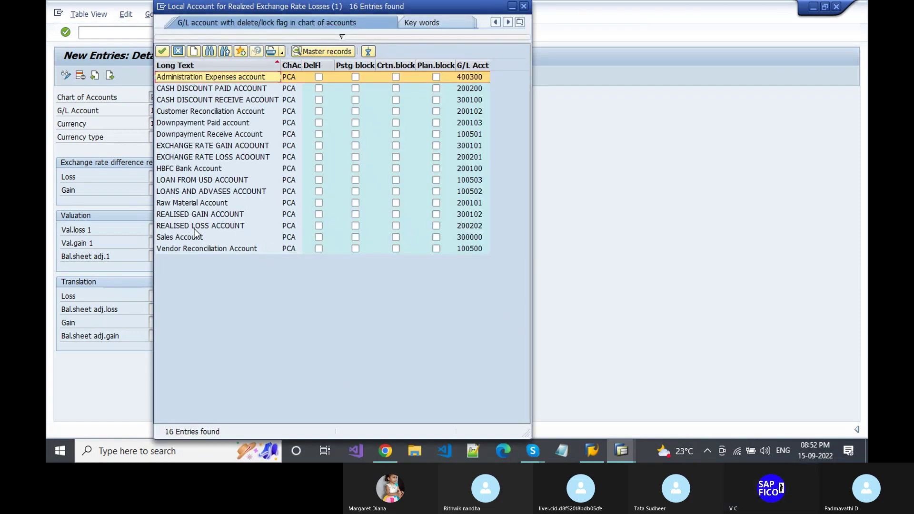
- Pick 200202 as the realised loss account and 300102 as the realised gain account
{"action": "double_click", "coordinate": [218, 224]}
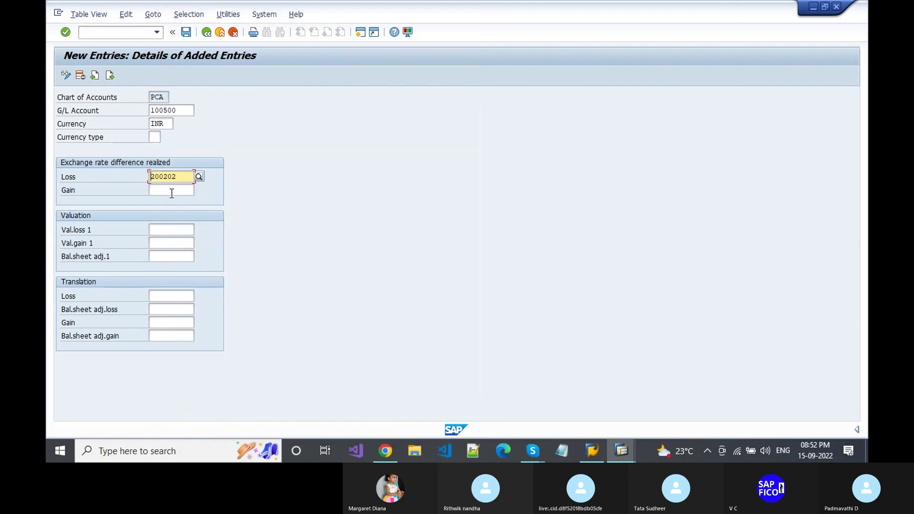
{"action": "left_click", "coordinate": [172, 192]}
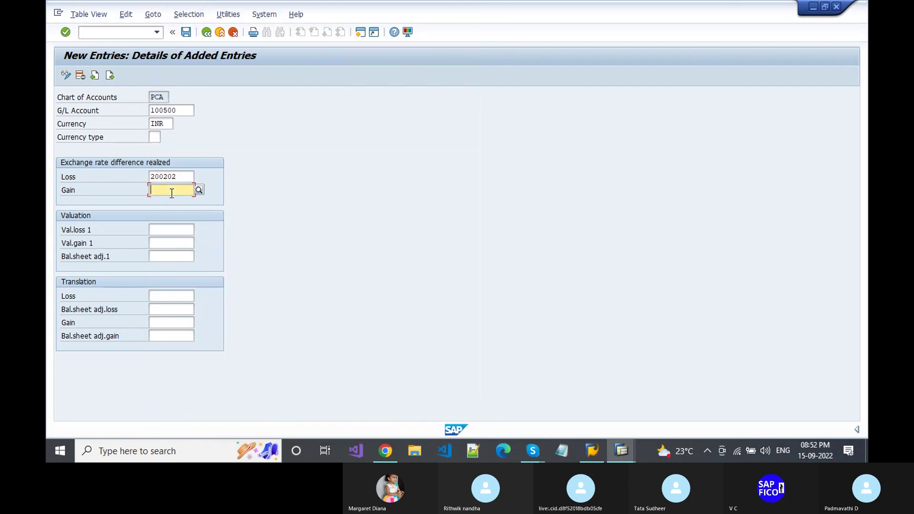
{"action": "left_click", "coordinate": [196, 192]}
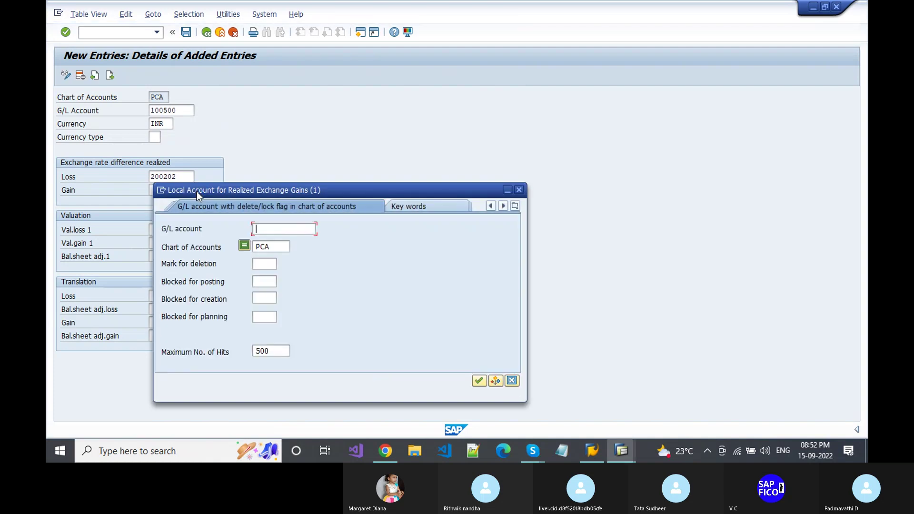
{"action": "key", "text": "Return"}
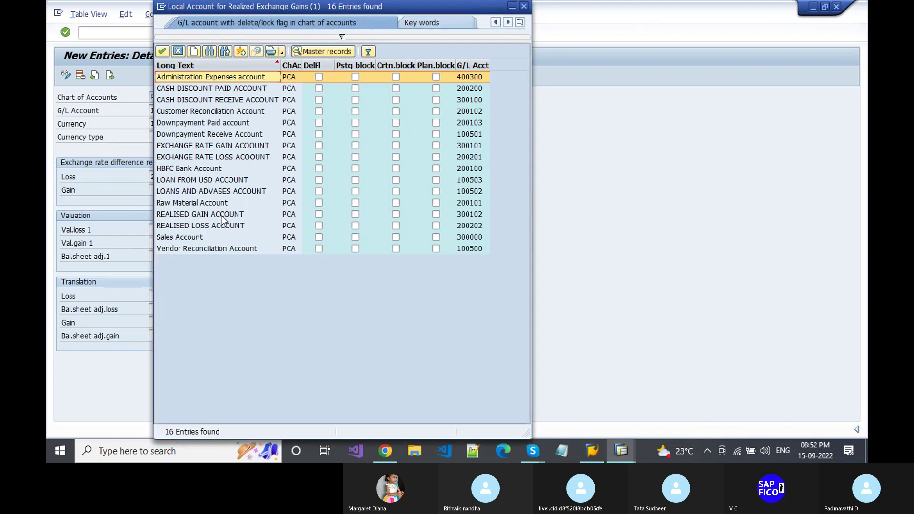
{"action": "left_click", "coordinate": [221, 215]}
{"action": "double_click", "coordinate": [221, 215]}
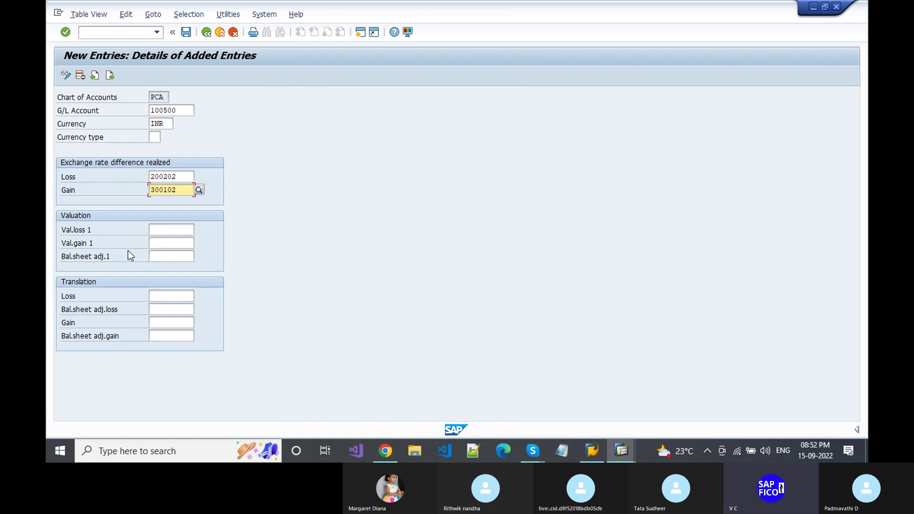
{"action": "left_click", "coordinate": [162, 231]}
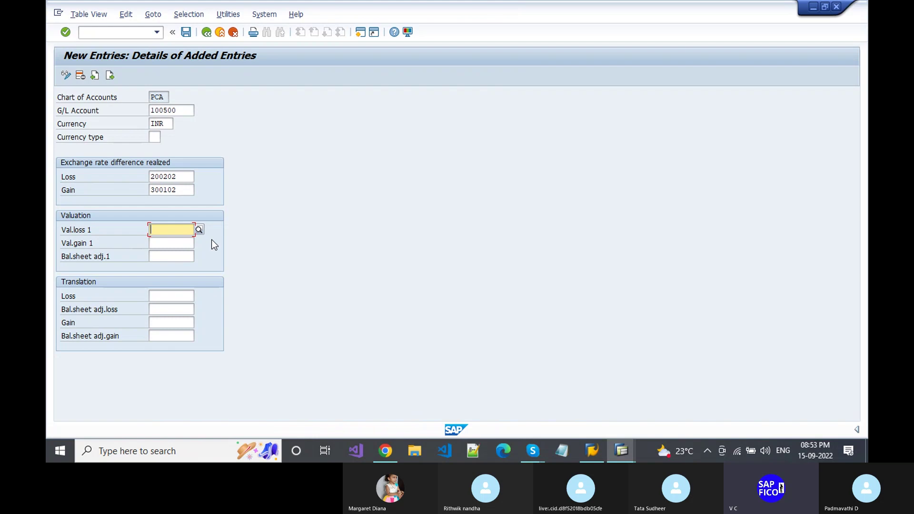
- Enter valuation loss 200202 and valuation gain 300102, then save under the customizing request
{"action": "type", "text": "200202"}
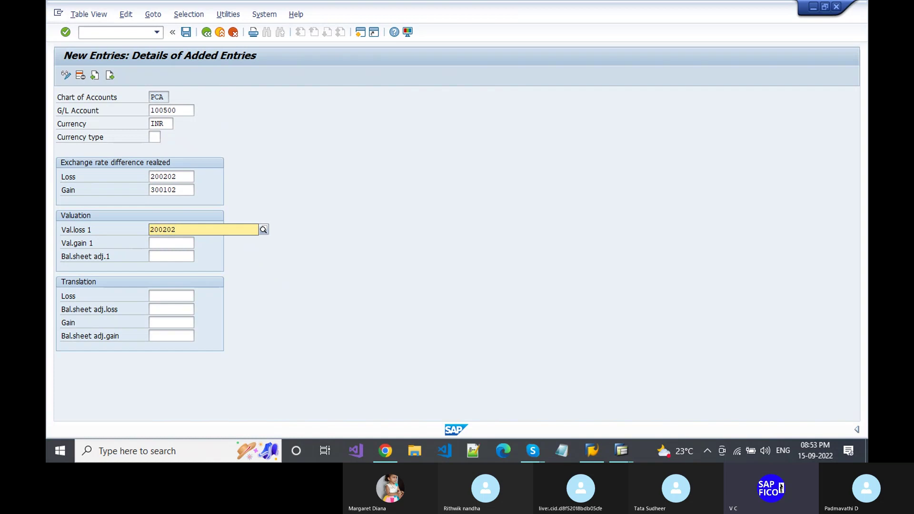
{"action": "key", "text": "Tab"}
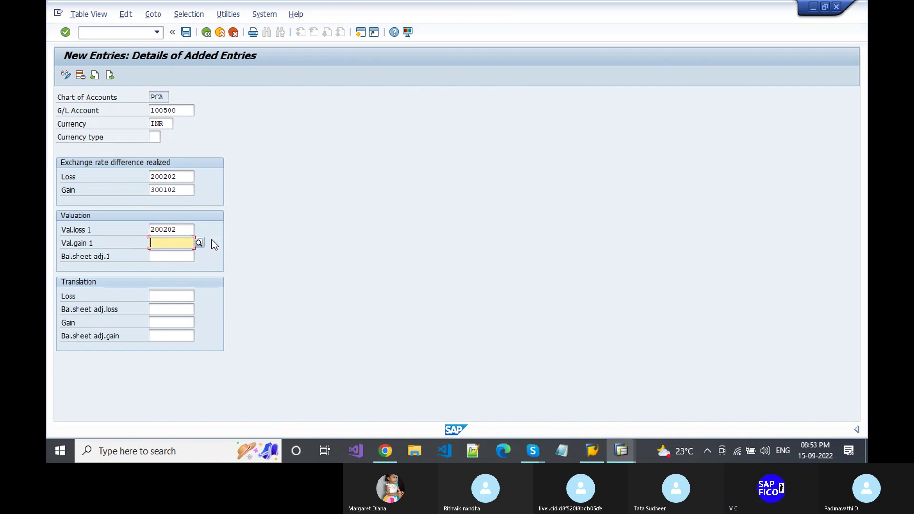
{"action": "type", "text": "300"}
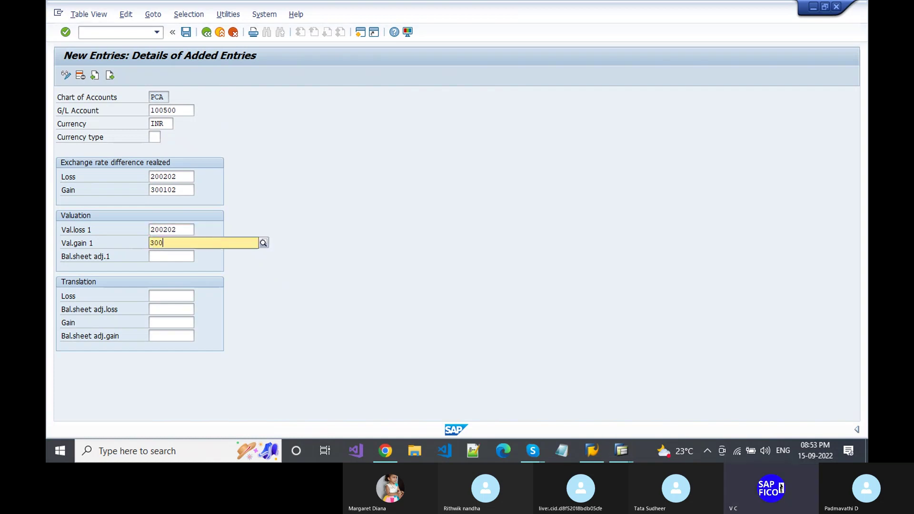
{"action": "type", "text": "102"}
{"action": "key", "text": "Escape"}
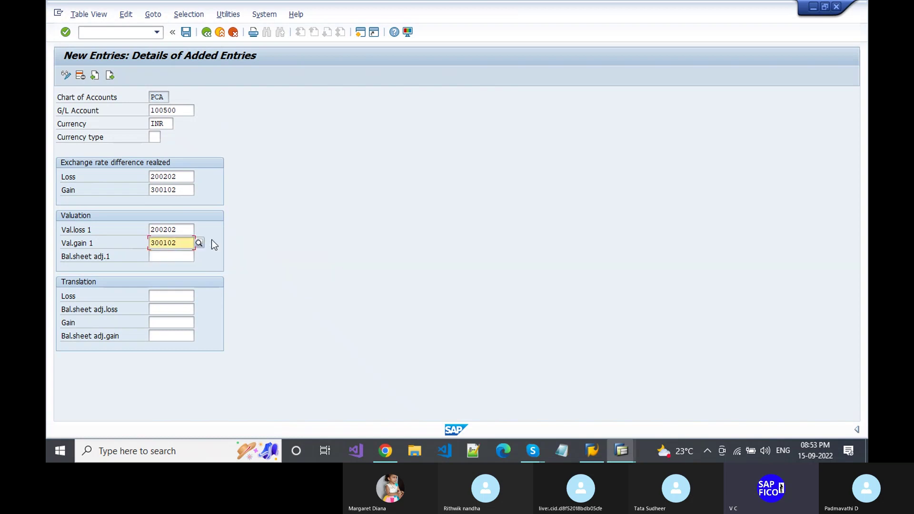
{"action": "key", "text": "Return"}
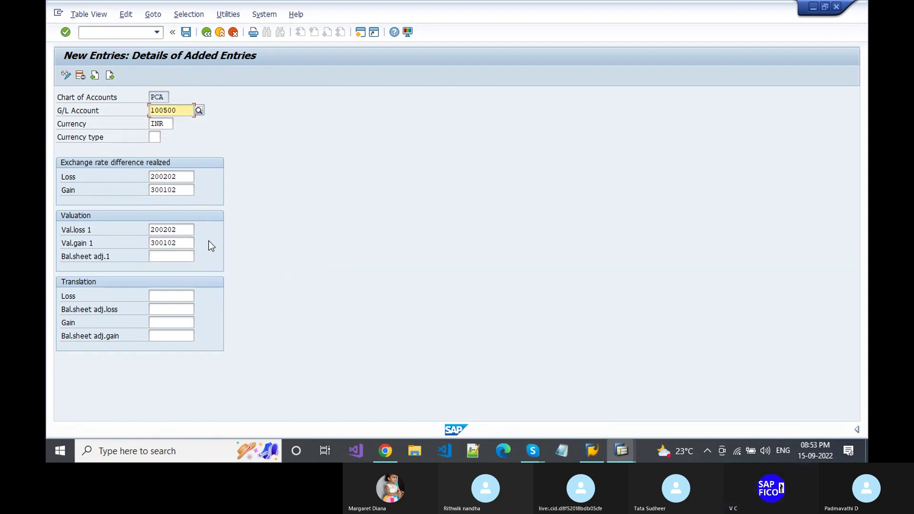
{"action": "left_click", "coordinate": [185, 36]}
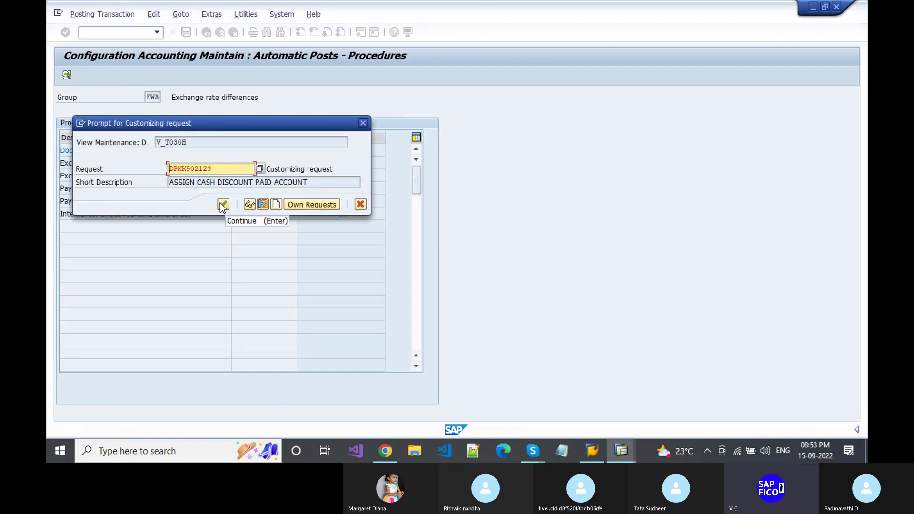
{"action": "left_click", "coordinate": [222, 204]}
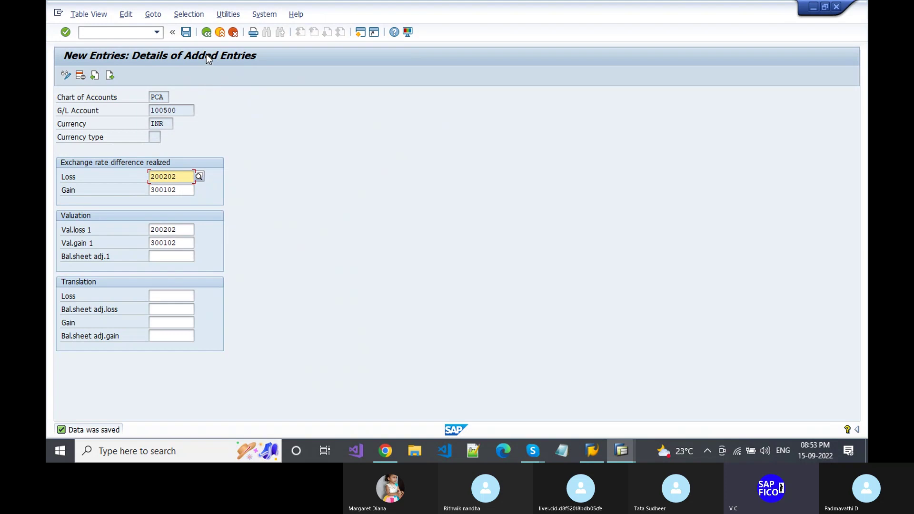
- Leave the entry with /N and reopen the automatic posting procedures via OBA1
{"action": "left_click", "coordinate": [207, 34]}
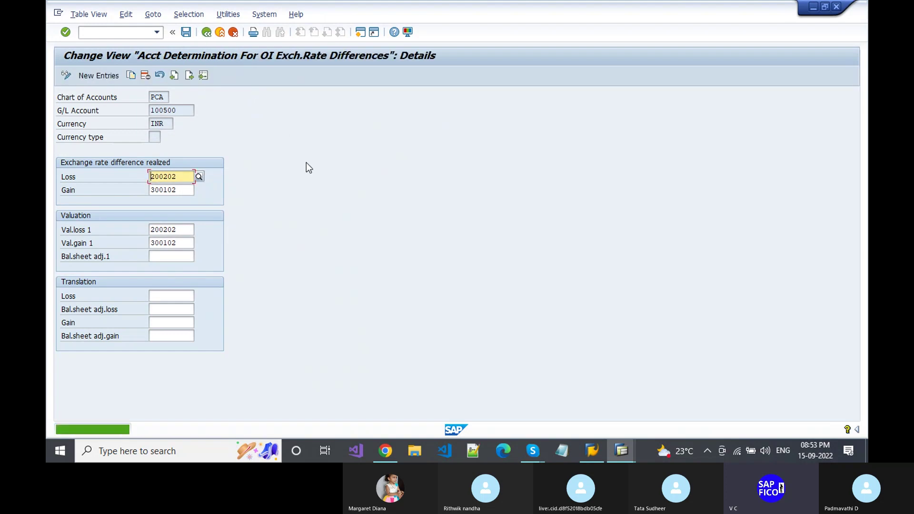
{"action": "left_click", "coordinate": [138, 38]}
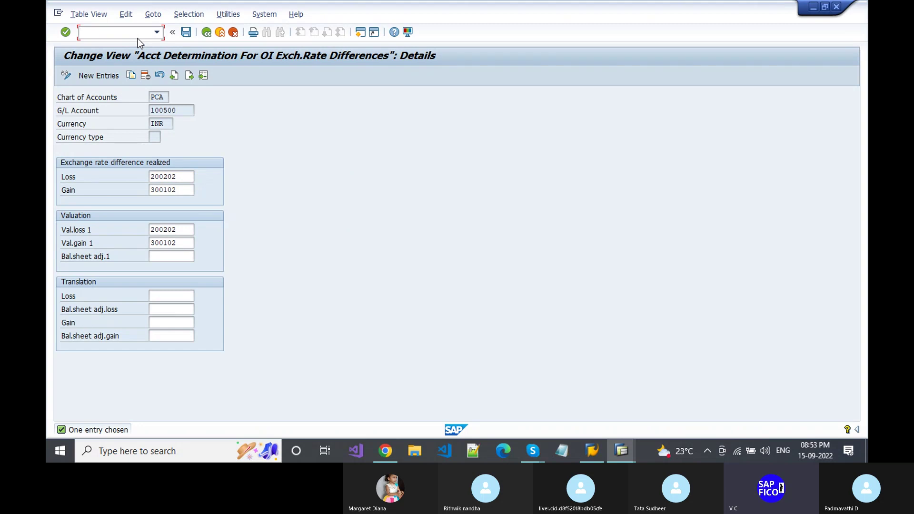
{"action": "type", "text": "/N"}
{"action": "key", "text": "Return"}
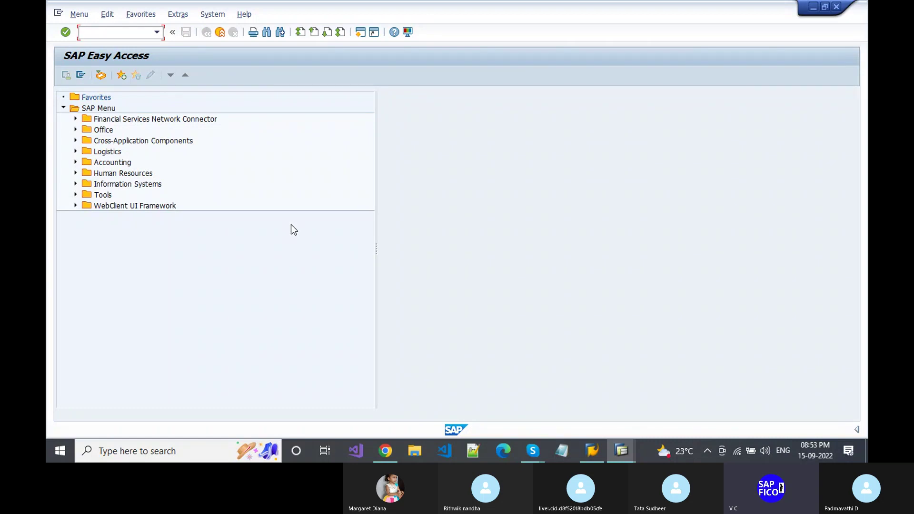
{"action": "type", "text": "OBA1"}
{"action": "key", "text": "Return"}
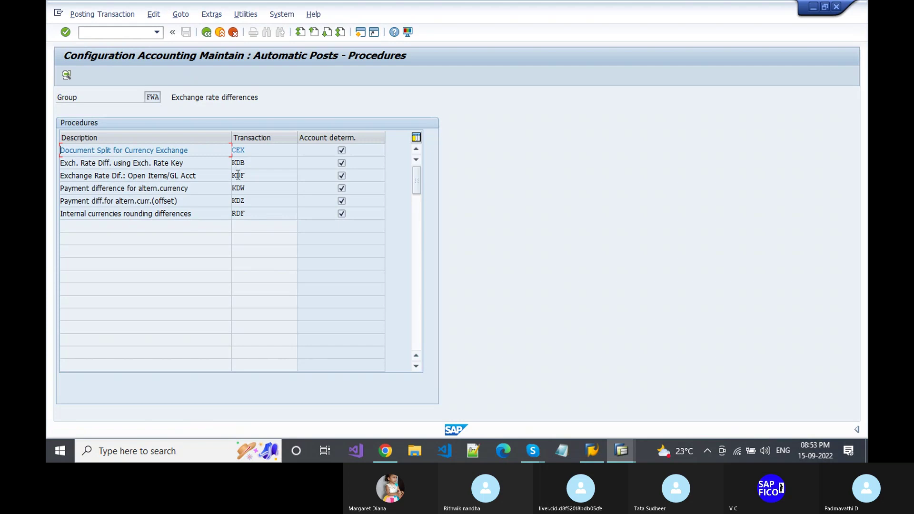
- Open KDF for chart PCA and create a new entry for Customer Reconciliation Account 200102
{"action": "double_click", "coordinate": [242, 176]}
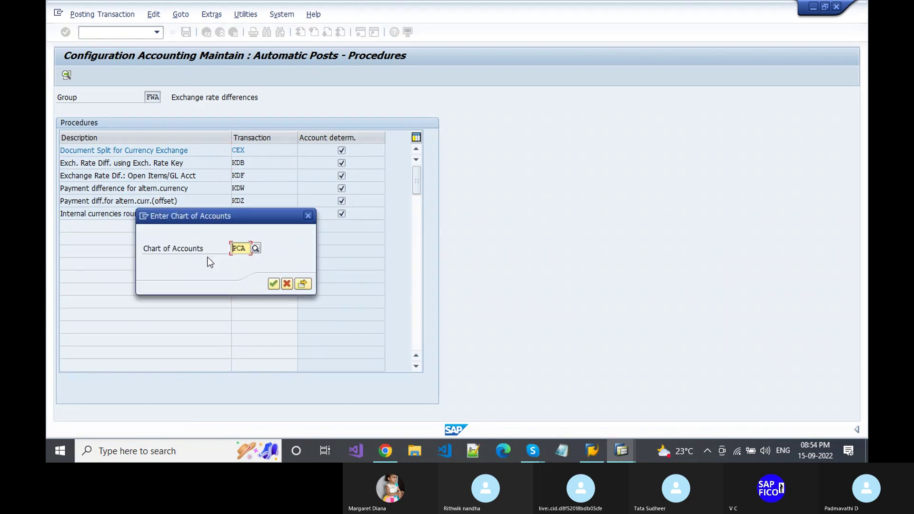
{"action": "key", "text": "Return"}
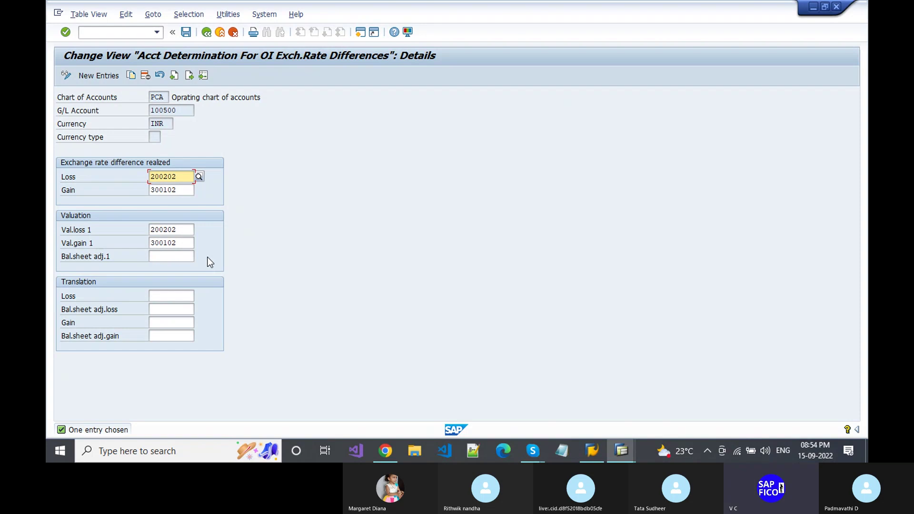
{"action": "left_click", "coordinate": [89, 76]}
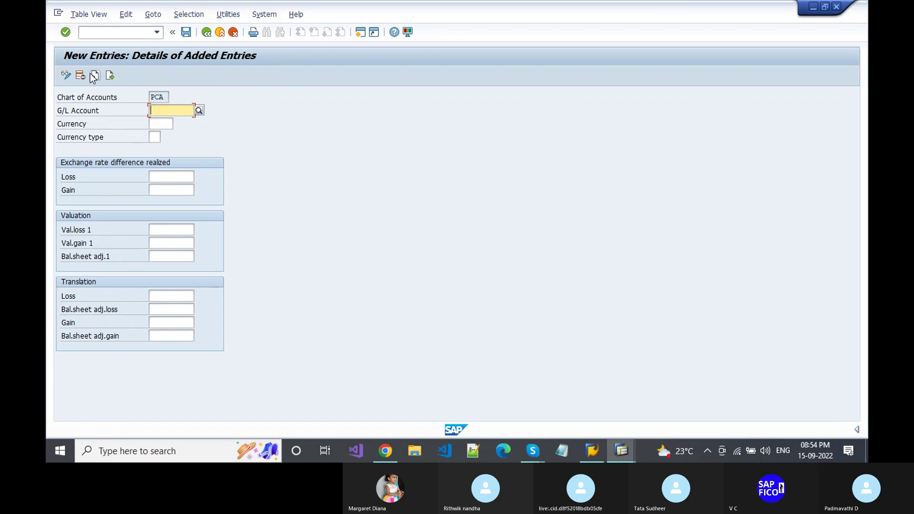
{"action": "left_click", "coordinate": [199, 111]}
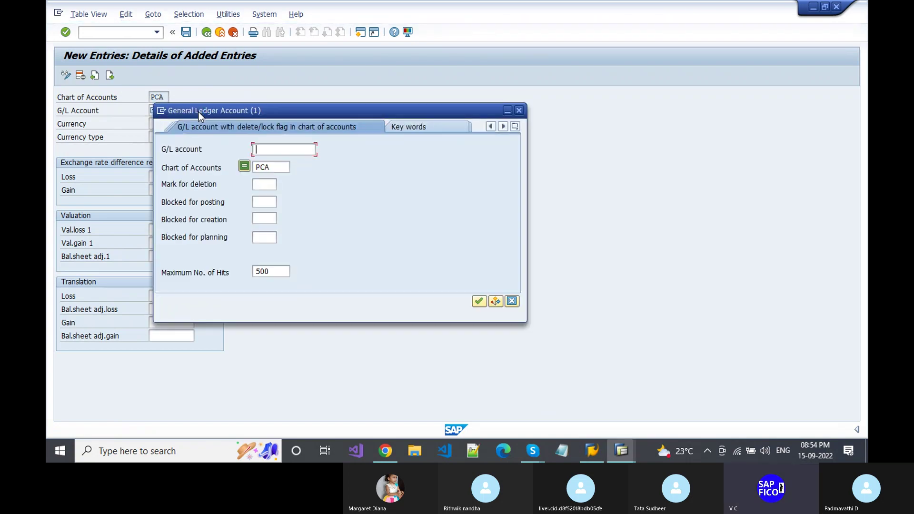
{"action": "key", "text": "Return"}
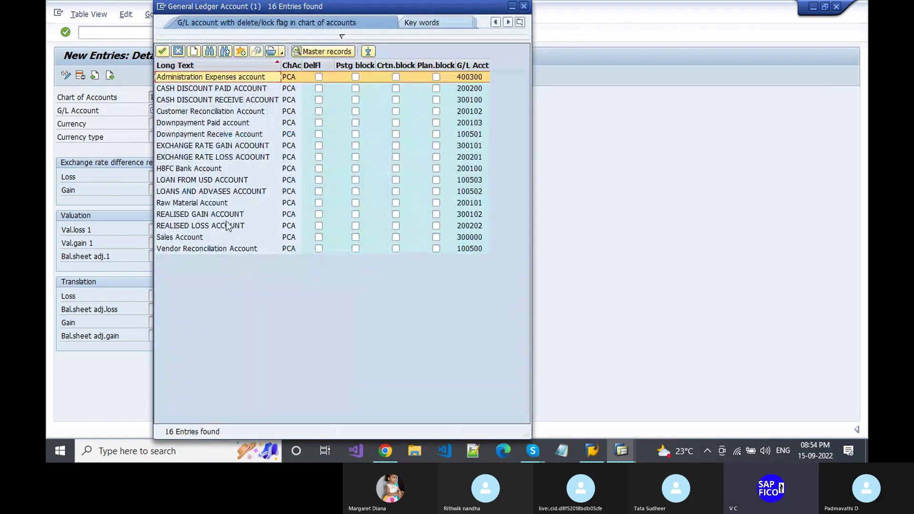
{"action": "double_click", "coordinate": [185, 113]}
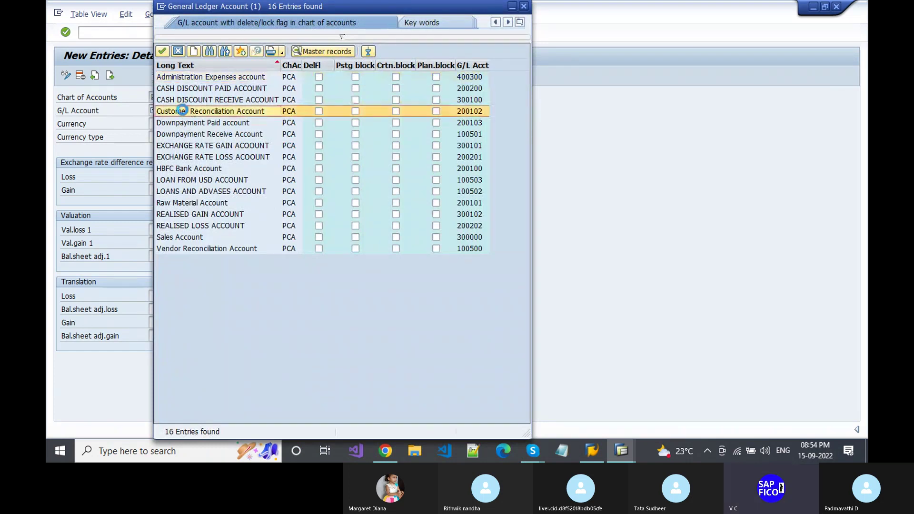
- Enter INR as the currency and open the realized loss account search
{"action": "left_click", "coordinate": [175, 176]}
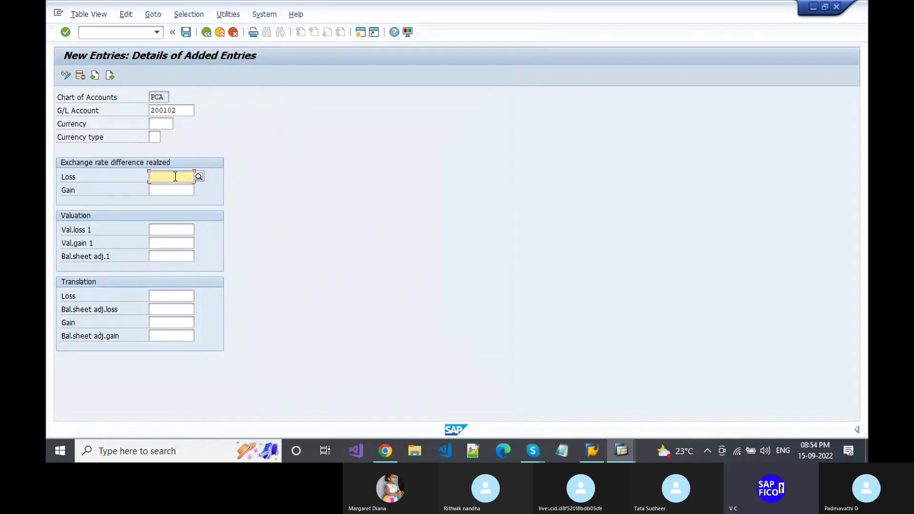
{"action": "left_click", "coordinate": [162, 124]}
{"action": "type", "text": "INR"}
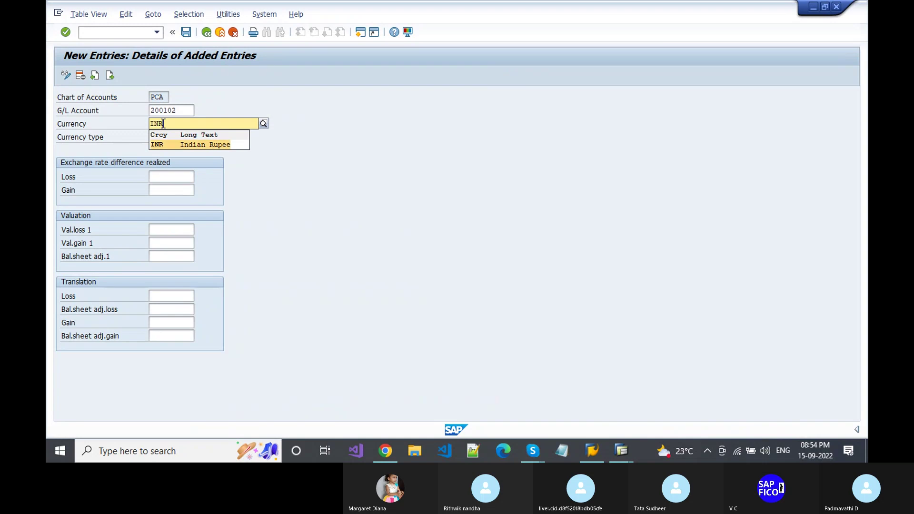
{"action": "key", "text": "Return"}
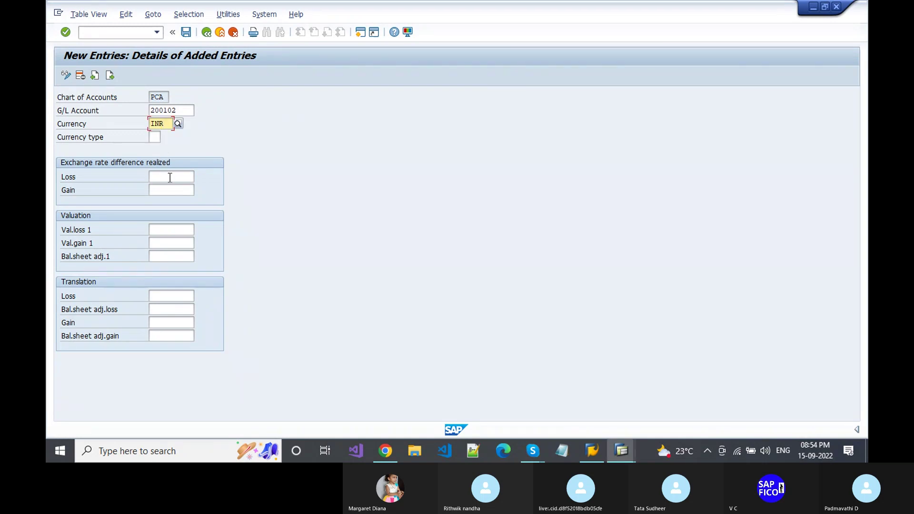
{"action": "left_click", "coordinate": [170, 177]}
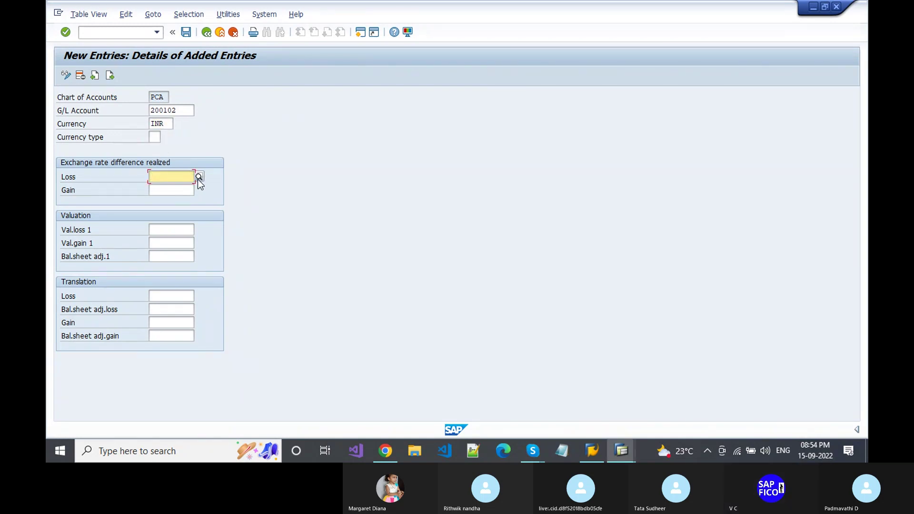
{"action": "left_click", "coordinate": [198, 177]}
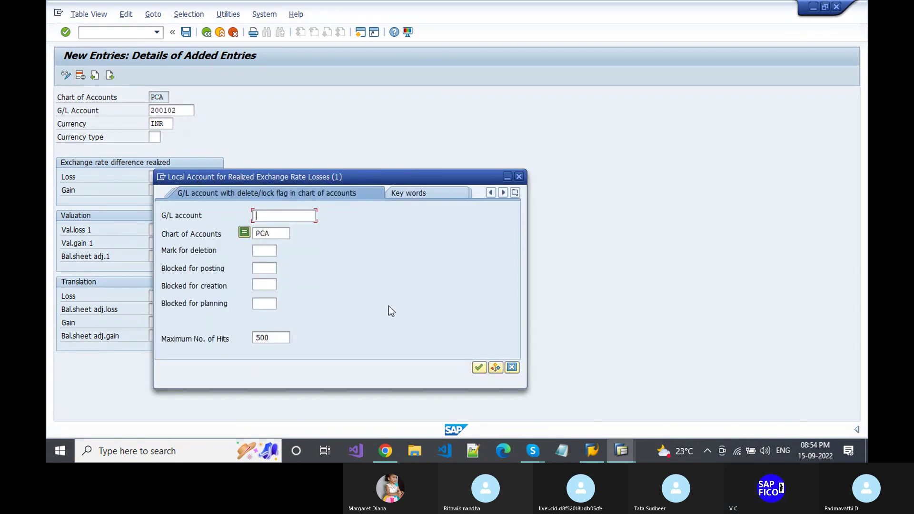
- Choose 200202 as the realized loss account and enter 300102 as the realized gain account
{"action": "key", "text": "Return"}
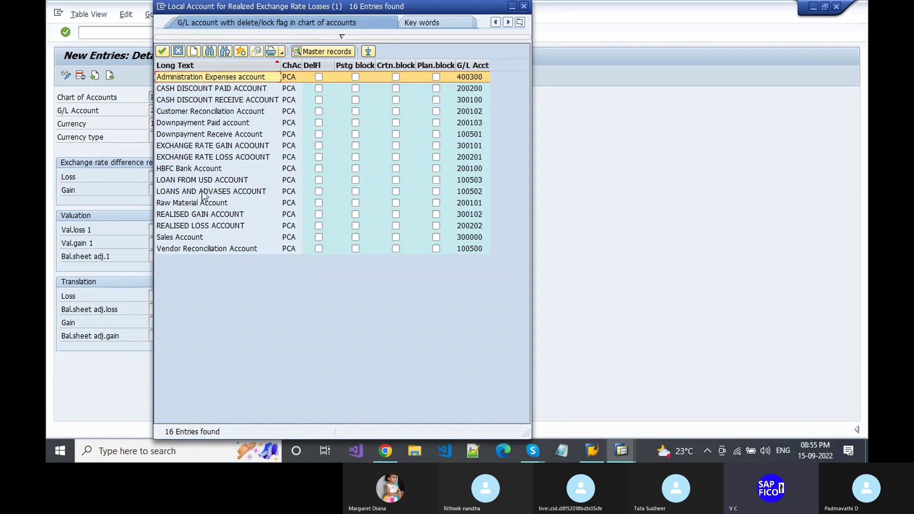
{"action": "double_click", "coordinate": [222, 224]}
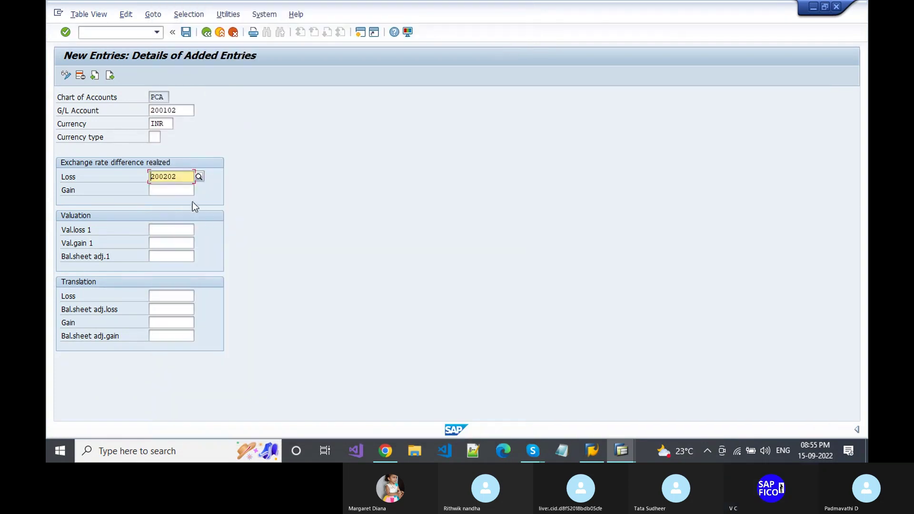
{"action": "left_click", "coordinate": [186, 190]}
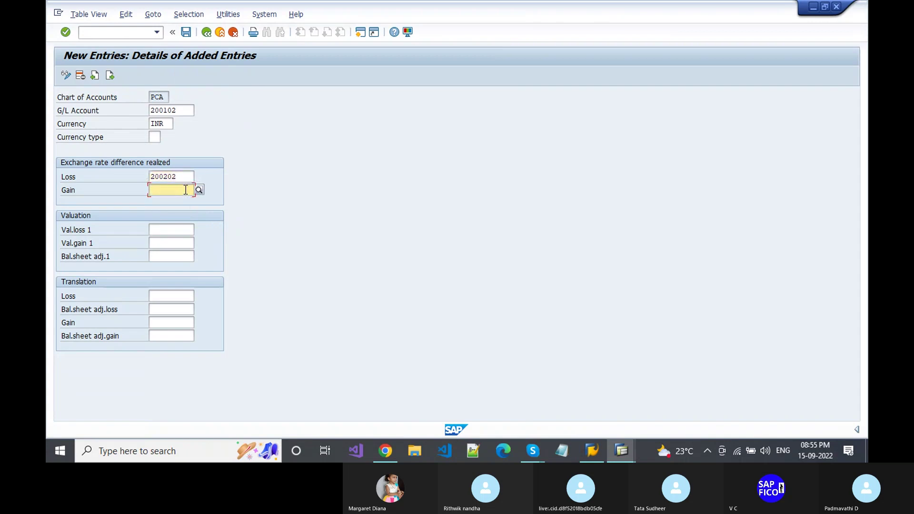
{"action": "type", "text": "300102"}
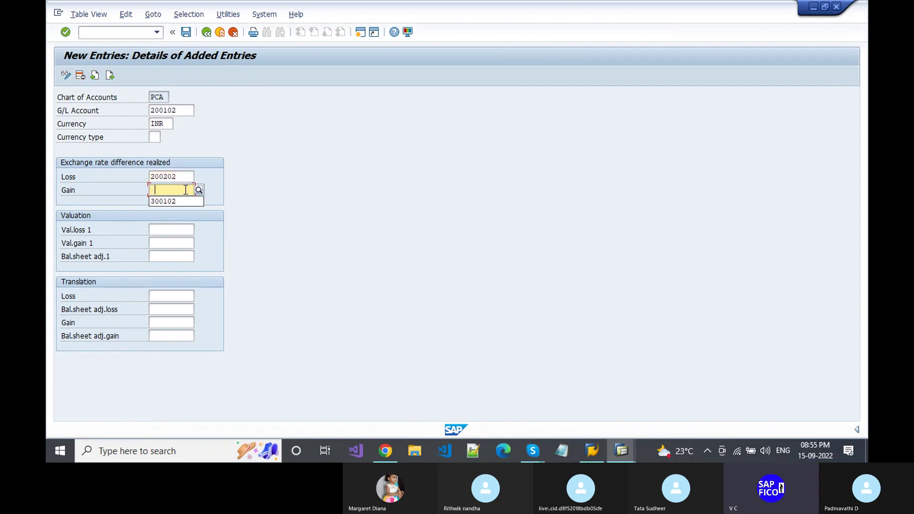
- Enter valuation loss 200202 and valuation gain 300102, then confirm the entries
{"action": "left_click", "coordinate": [179, 228]}
{"action": "key", "text": "Tab"}
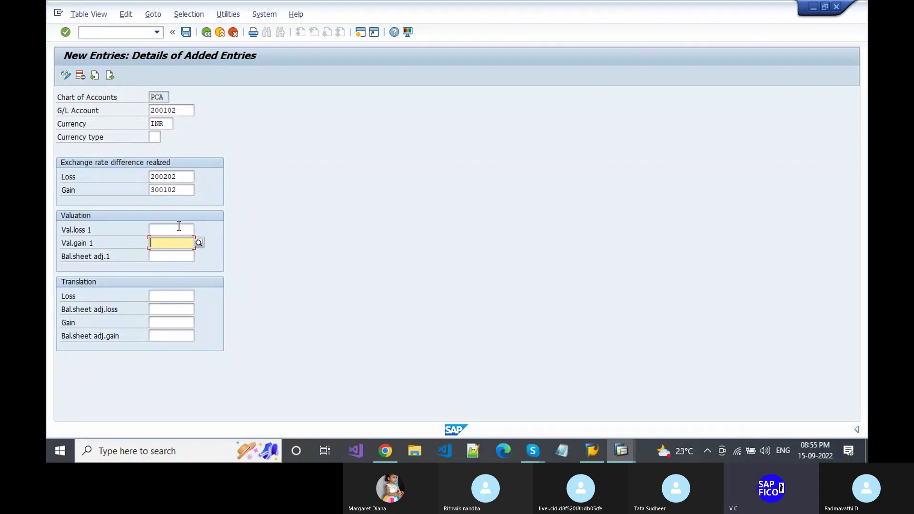
{"action": "left_click", "coordinate": [178, 227]}
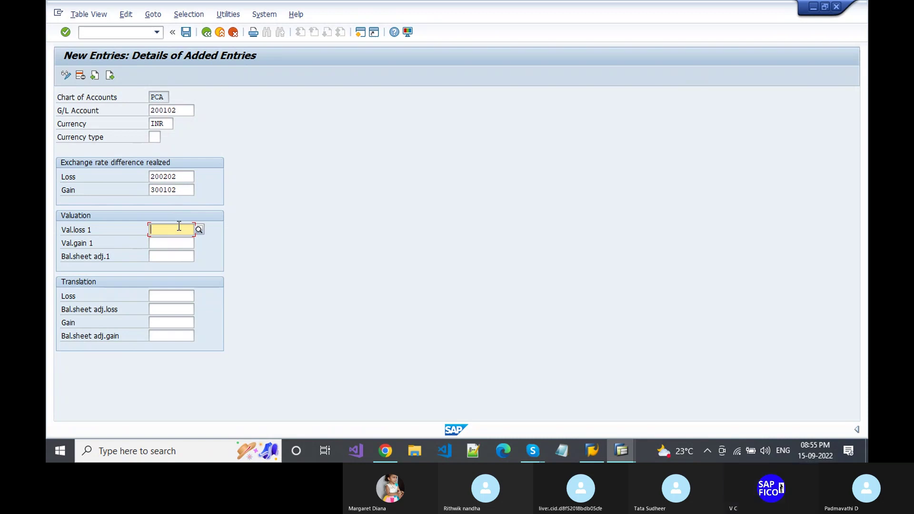
{"action": "type", "text": "200202"}
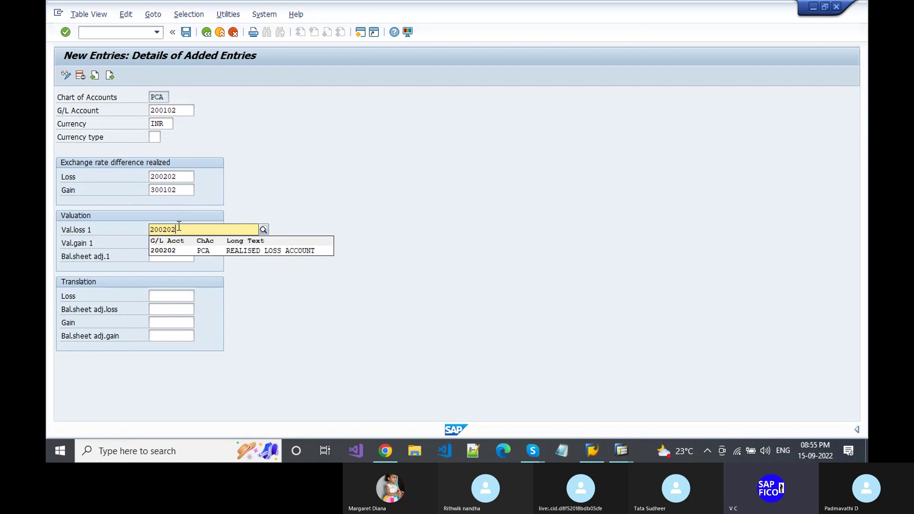
{"action": "key", "text": "Escape"}
{"action": "key", "text": "Return"}
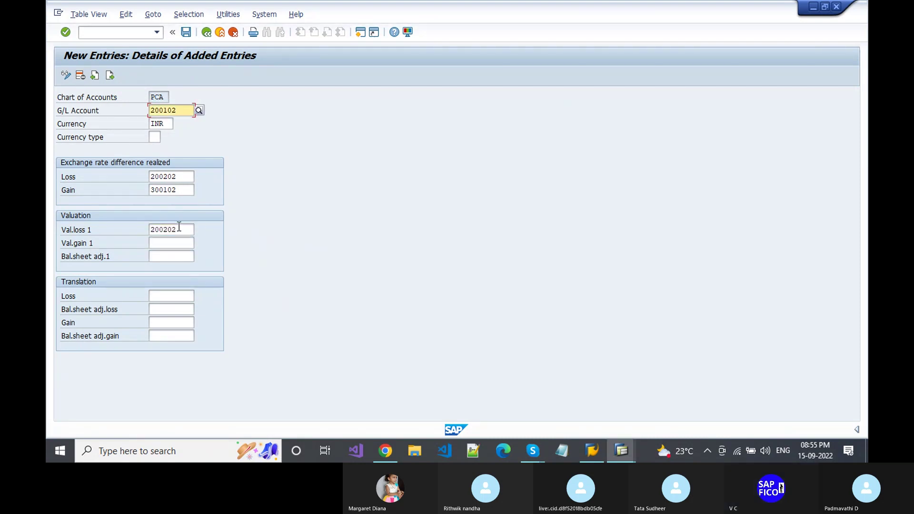
{"action": "left_click", "coordinate": [180, 241]}
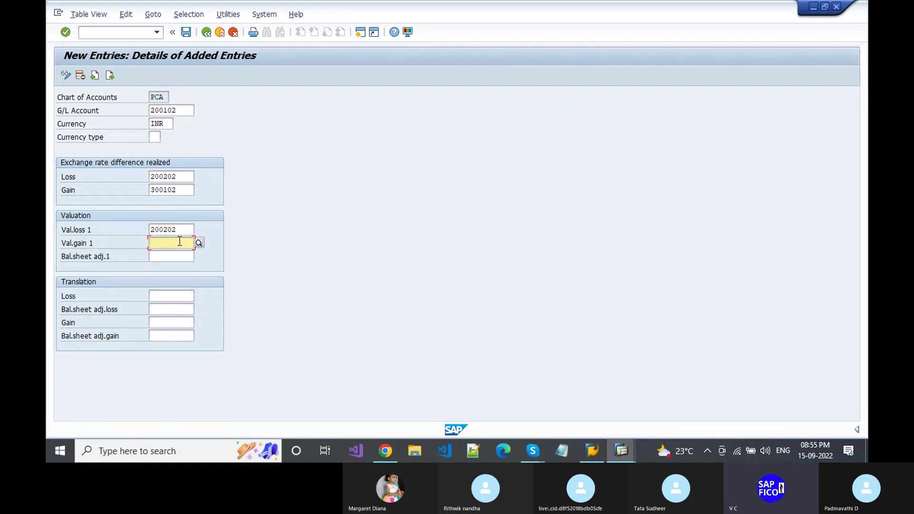
{"action": "type", "text": "30"}
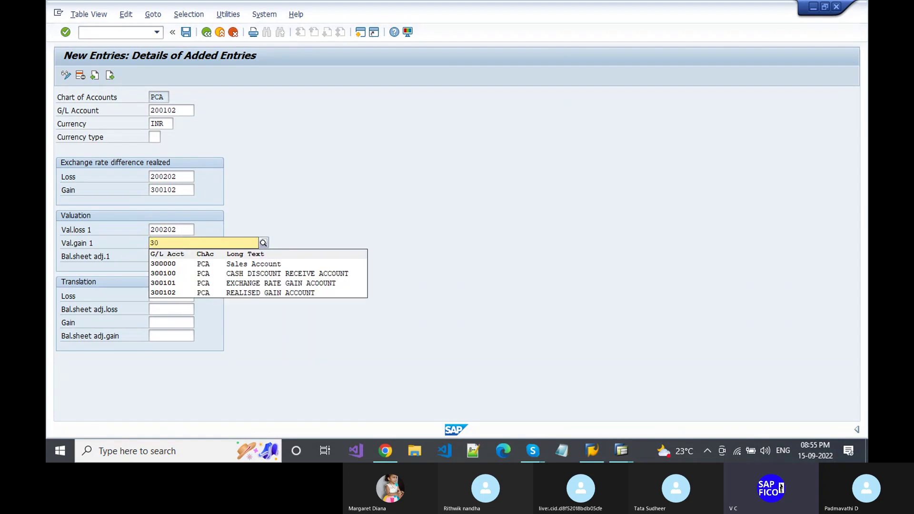
{"action": "type", "text": "0102"}
{"action": "key", "text": "Down"}
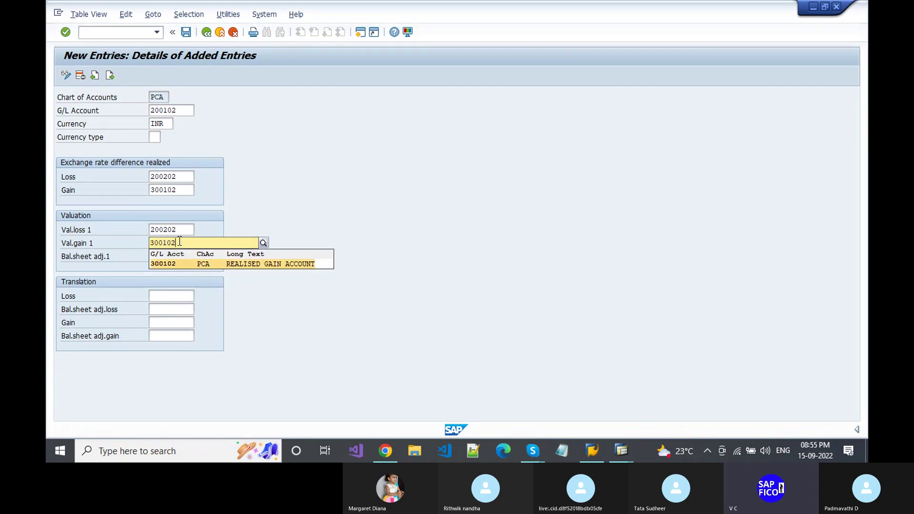
{"action": "key", "text": "Return"}
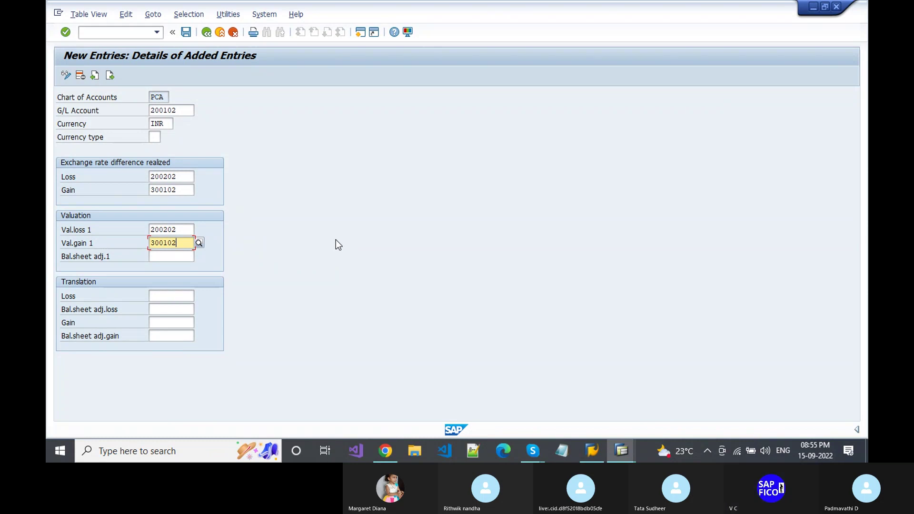
{"action": "key", "text": "Return"}
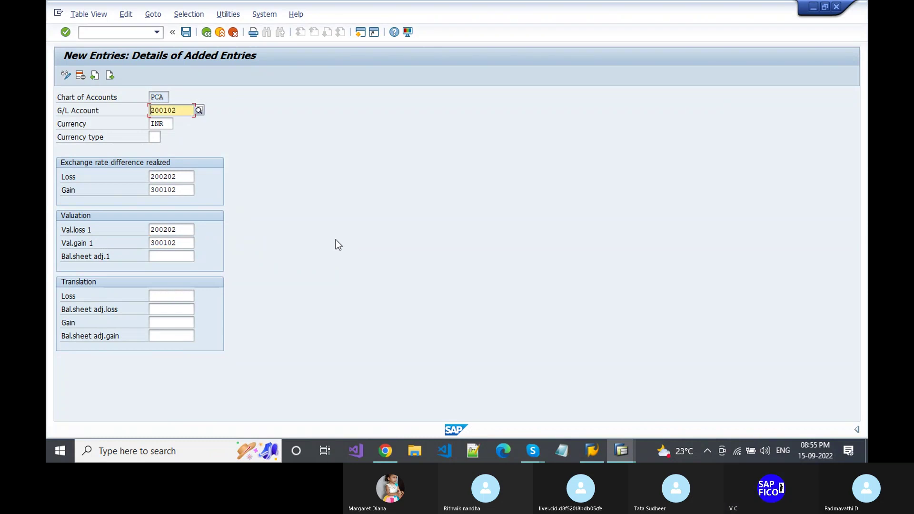
- Save the 200102 entry under the customizing request and return to SAP Easy Access with /n
{"action": "left_click", "coordinate": [188, 37]}
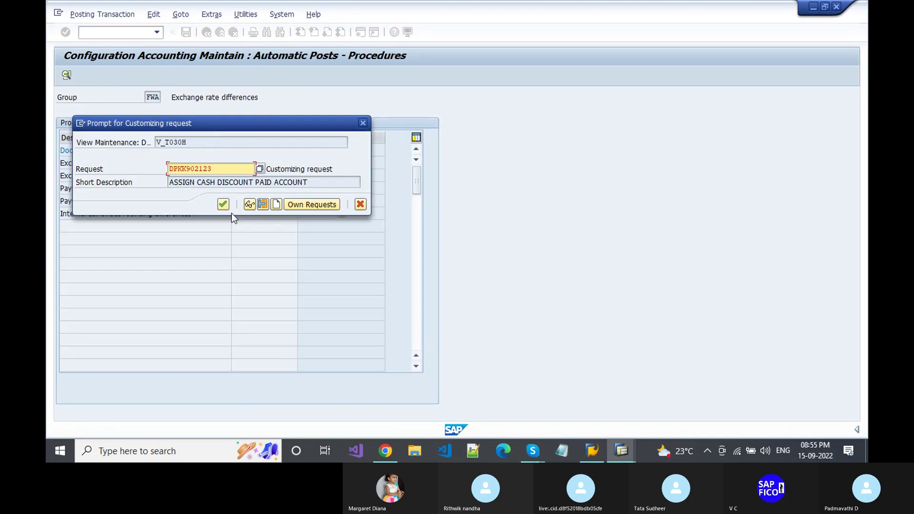
{"action": "left_click", "coordinate": [224, 204]}
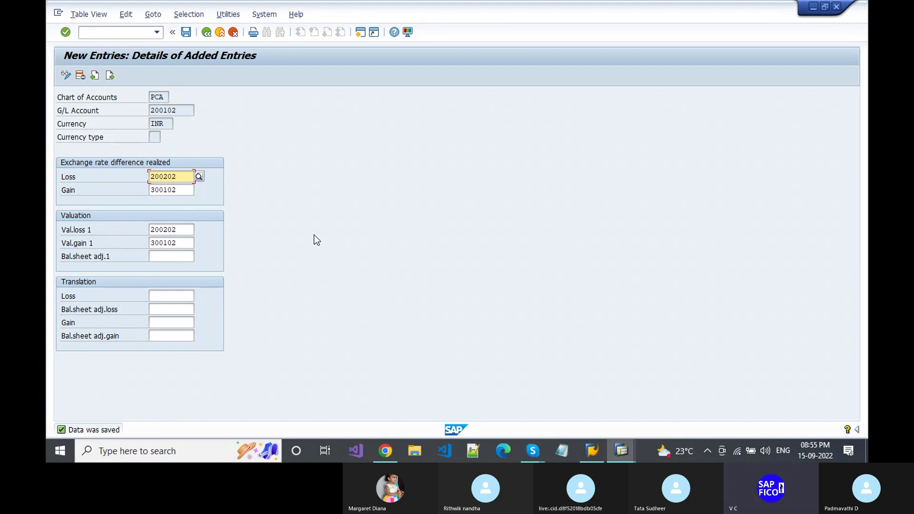
{"action": "left_click", "coordinate": [119, 33]}
{"action": "type", "text": "/n"}
{"action": "key", "text": "Return"}
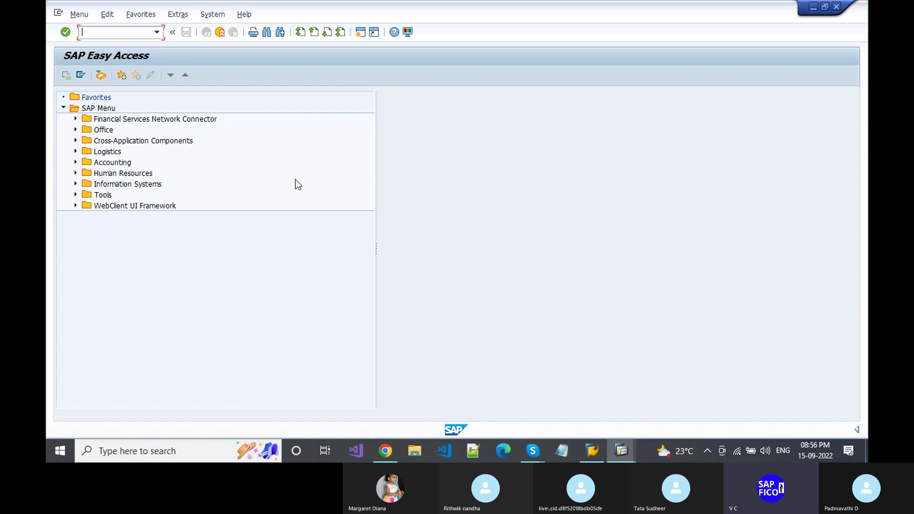
- Run OBA7 and position the Document Types list on KR
{"action": "type", "text": "OBA7"}
{"action": "key", "text": "Return"}
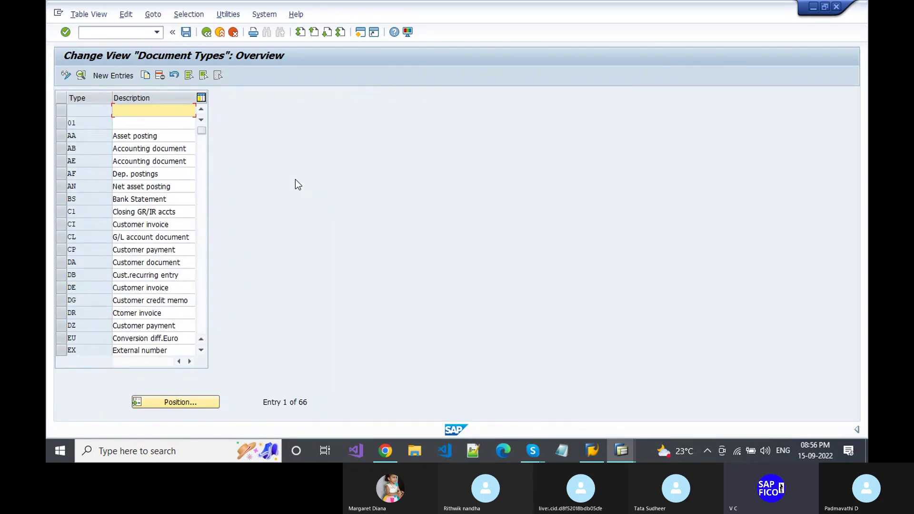
{"action": "left_click", "coordinate": [173, 403]}
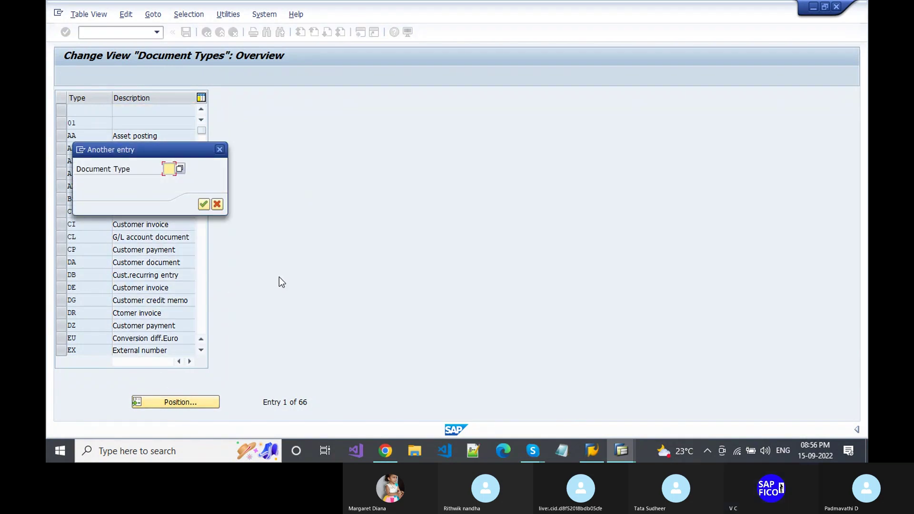
{"action": "type", "text": "KR"}
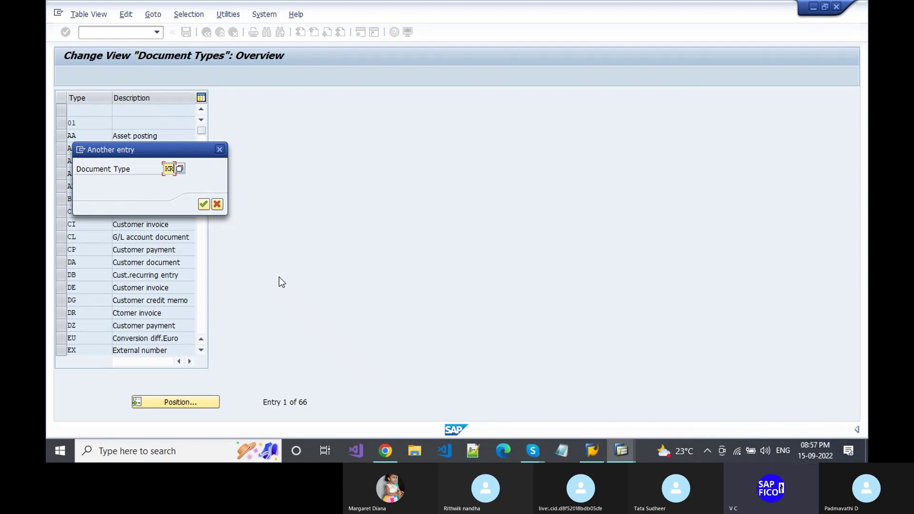
{"action": "key", "text": "Return"}
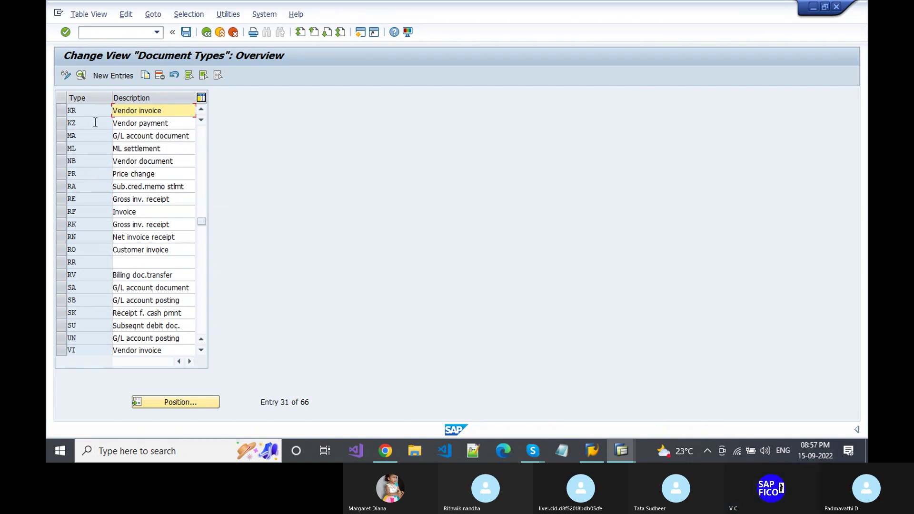
- Open document type KR and replace exchange rate type KIN1 with PAD1
{"action": "double_click", "coordinate": [151, 112]}
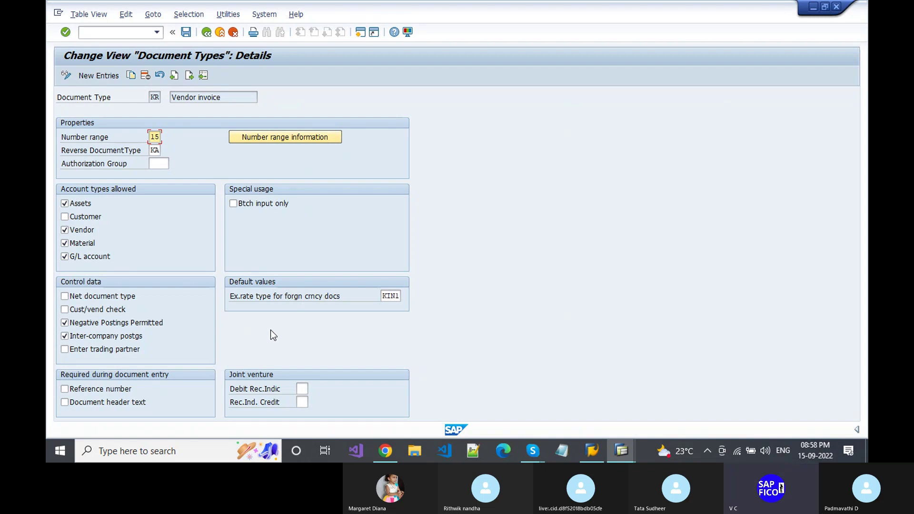
{"action": "left_click", "coordinate": [387, 296]}
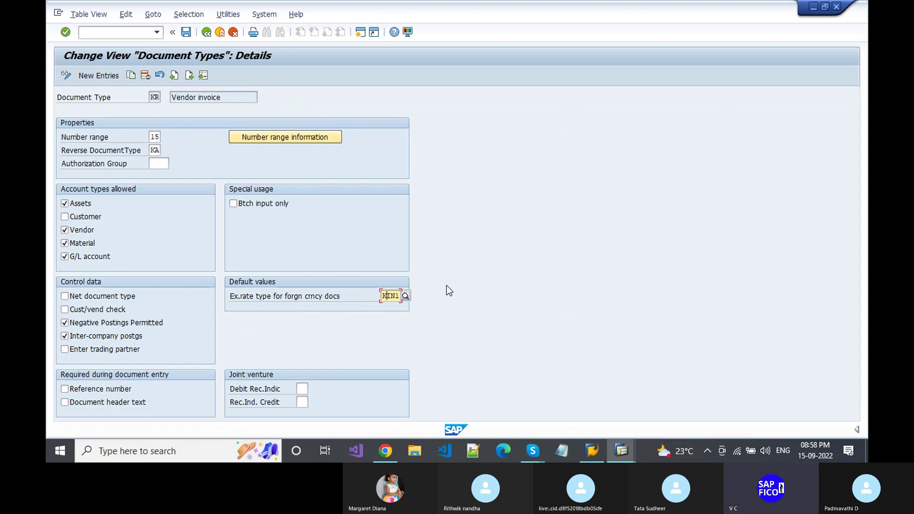
{"action": "key", "text": "Delete"}
{"action": "key", "text": "Delete"}
{"action": "key", "text": "Delete"}
{"action": "key", "text": "BackSpace"}
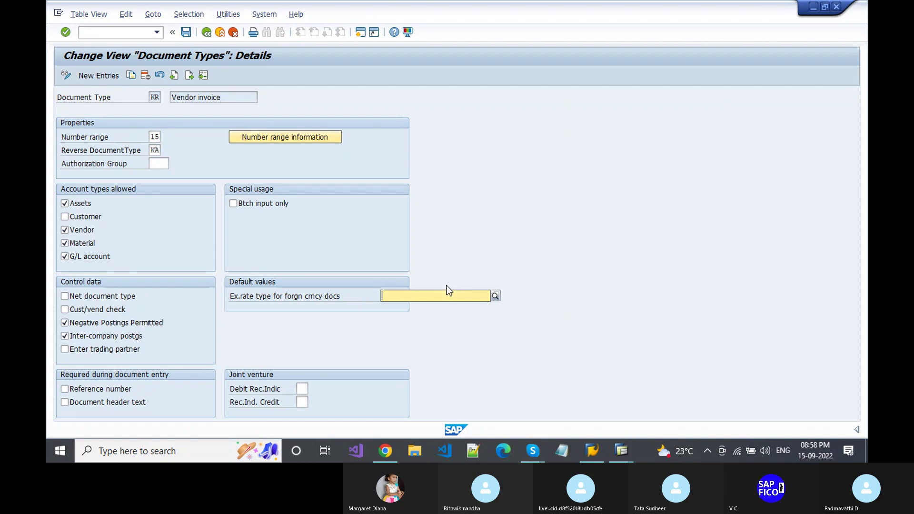
{"action": "type", "text": "P"}
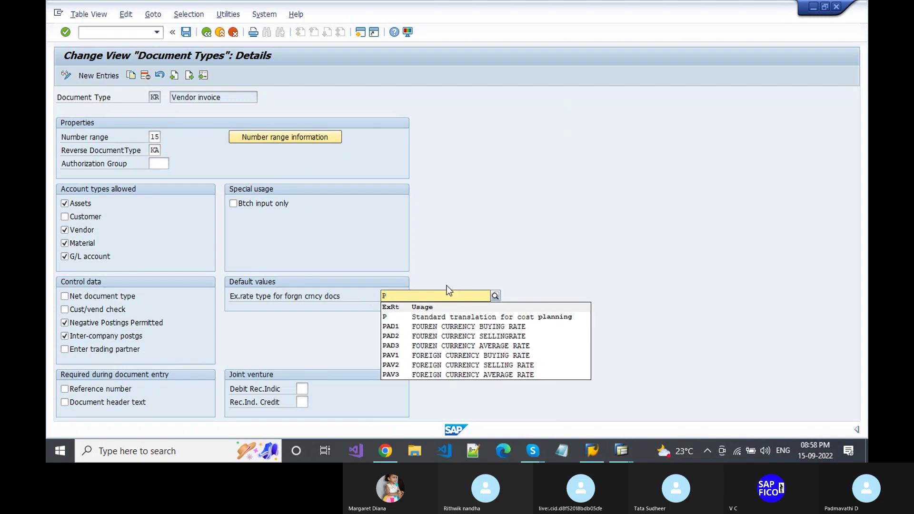
{"action": "type", "text": "A"}
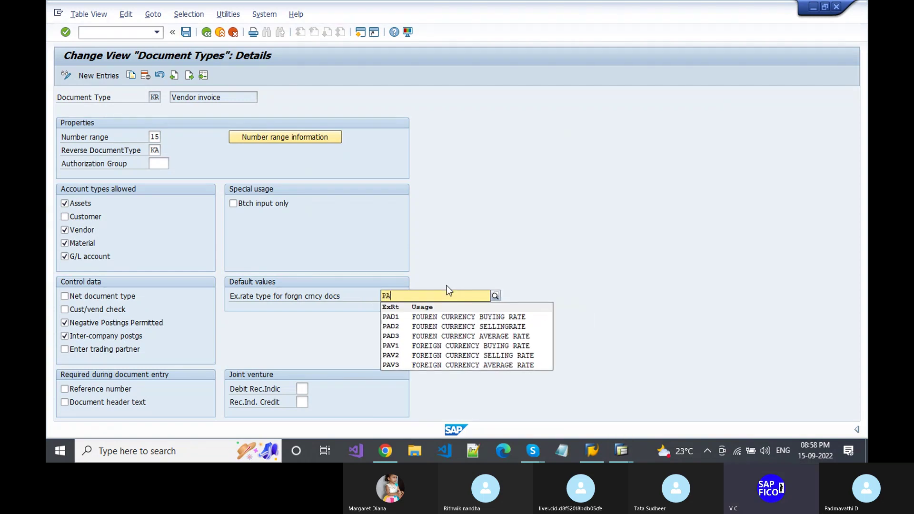
{"action": "left_click", "coordinate": [420, 316]}
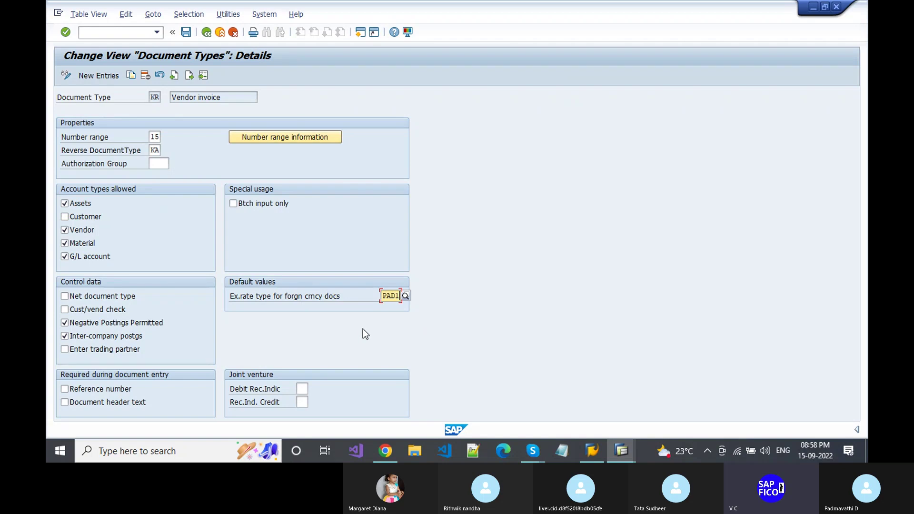
{"action": "key", "text": "Return"}
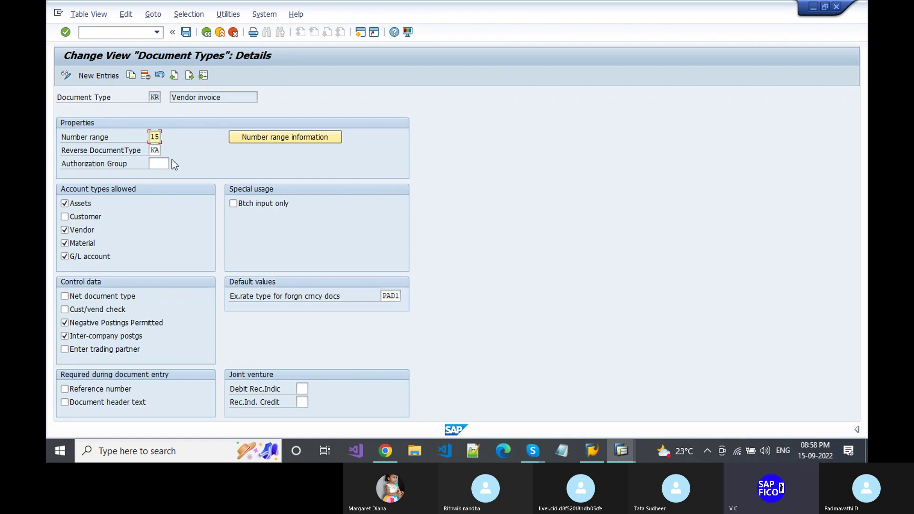
- Save the KR change under the customizing request and go back to the Document Types overview
{"action": "left_click", "coordinate": [183, 34]}
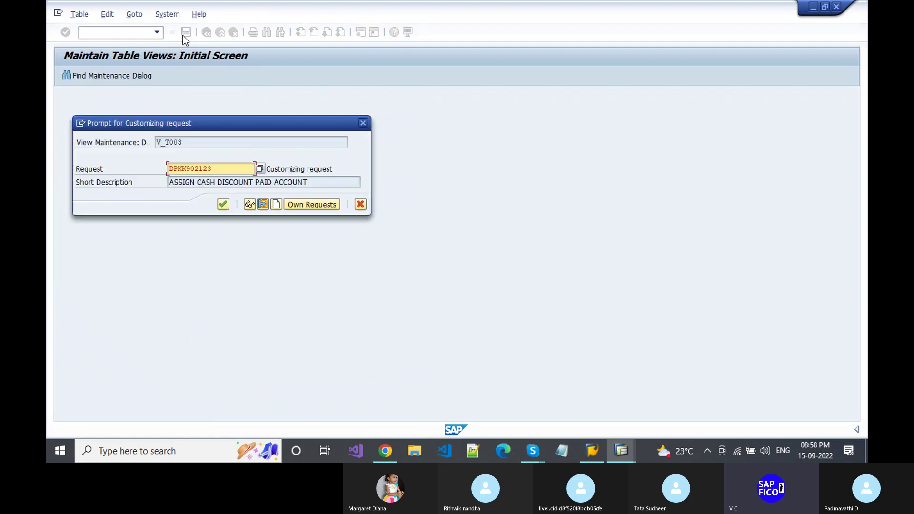
{"action": "left_click", "coordinate": [223, 205]}
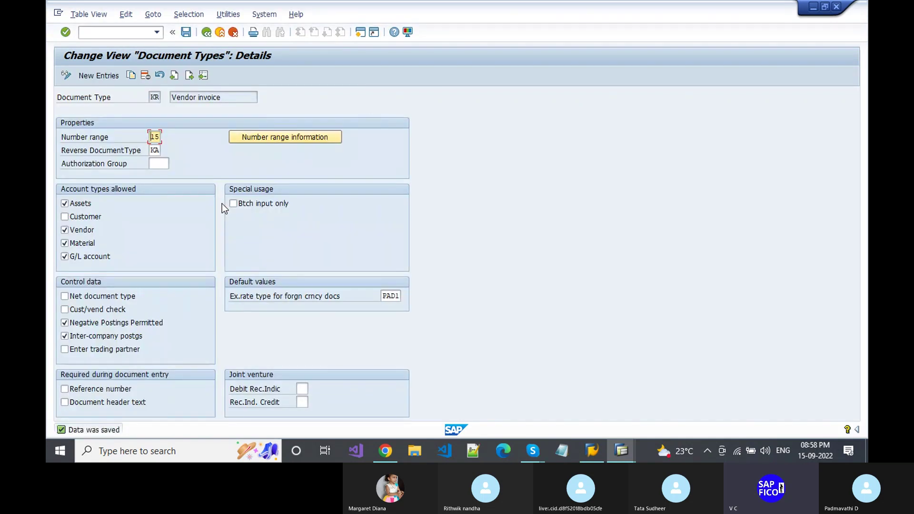
{"action": "left_click", "coordinate": [101, 33]}
{"action": "type", "text": "/"}
{"action": "key", "text": "BackSpace"}
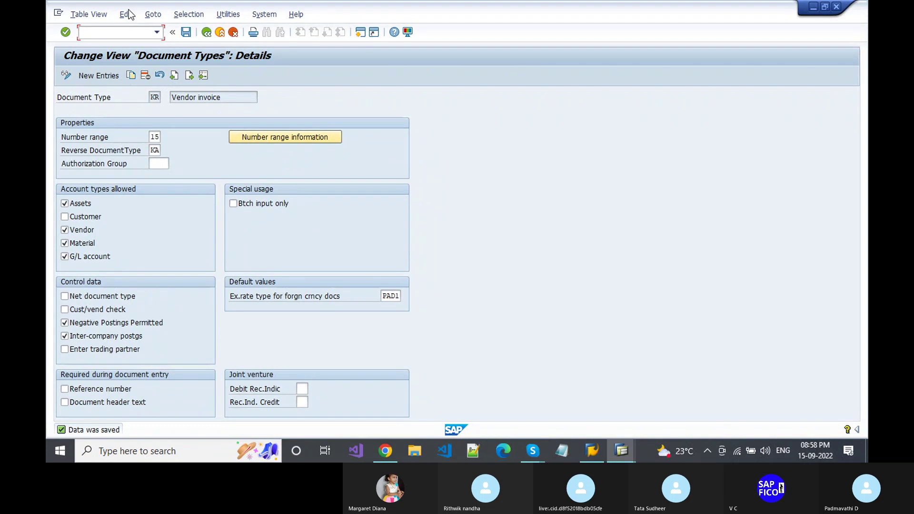
{"action": "left_click", "coordinate": [207, 34]}
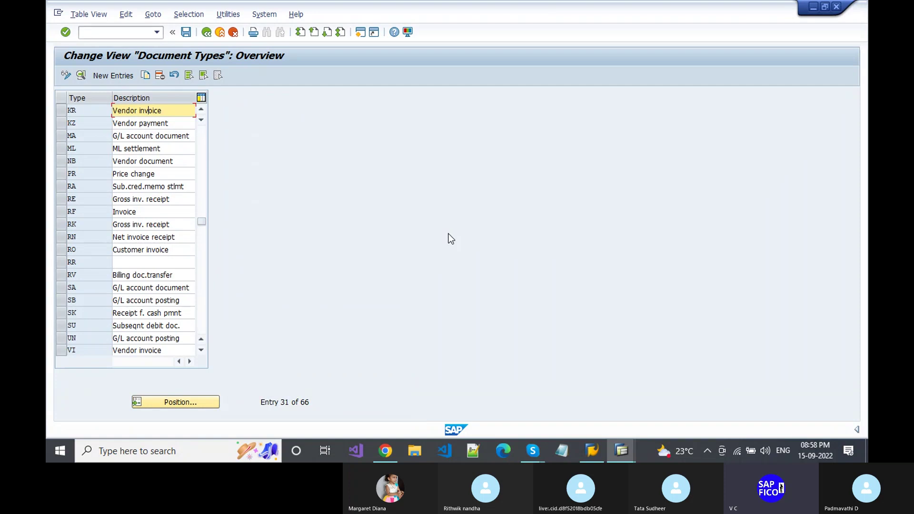
- Locate document type DR in the table and open its details
{"action": "left_click", "coordinate": [177, 396]}
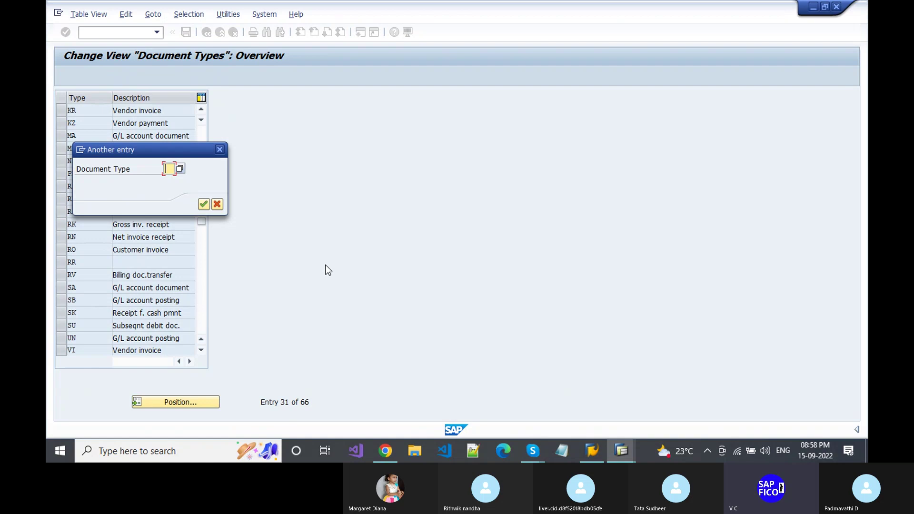
{"action": "type", "text": "DR"}
{"action": "key", "text": "Return"}
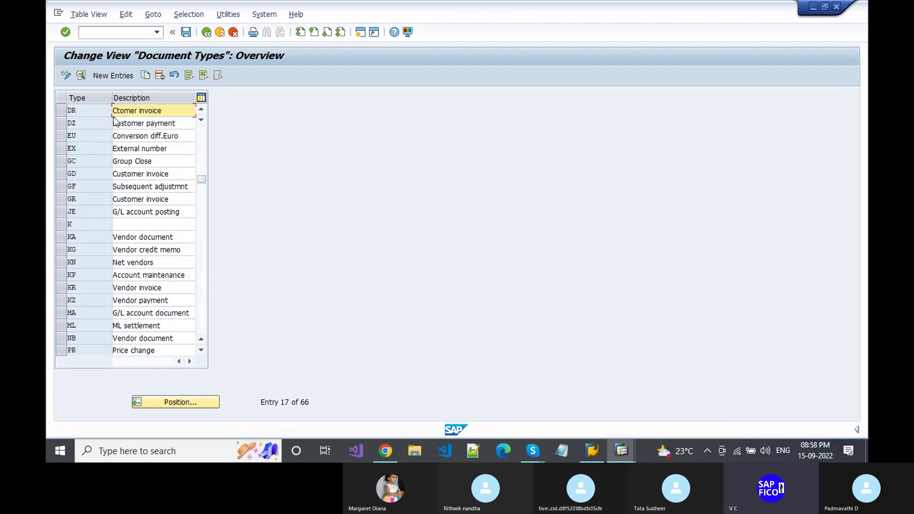
{"action": "double_click", "coordinate": [158, 110]}
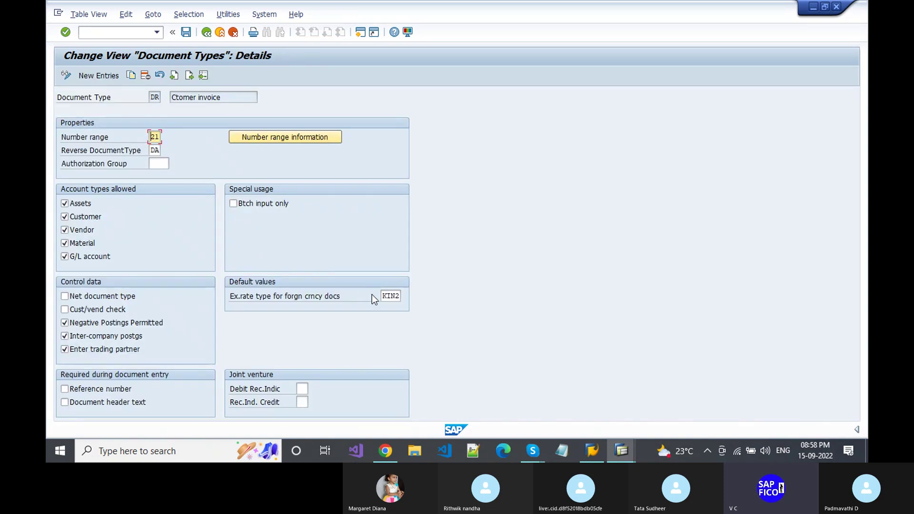
- Replace DR's exchange-rate type KIN2 with PAD2, save, and return to the overview
{"action": "left_click", "coordinate": [384, 296]}
{"action": "key", "text": "Delete"}
{"action": "key", "text": "Delete"}
{"action": "key", "text": "Delete"}
{"action": "key", "text": "Delete"}
{"action": "type", "text": "PAD"}
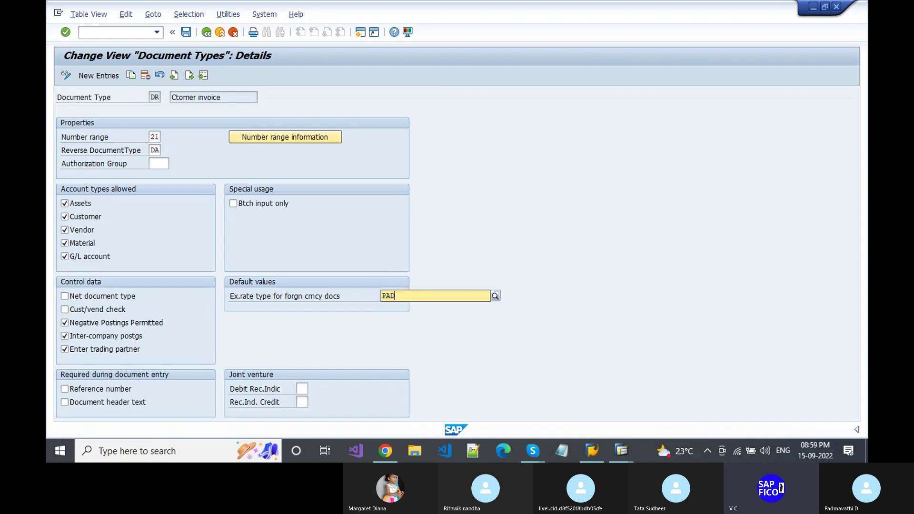
{"action": "key", "text": "Down"}
{"action": "key", "text": "Return"}
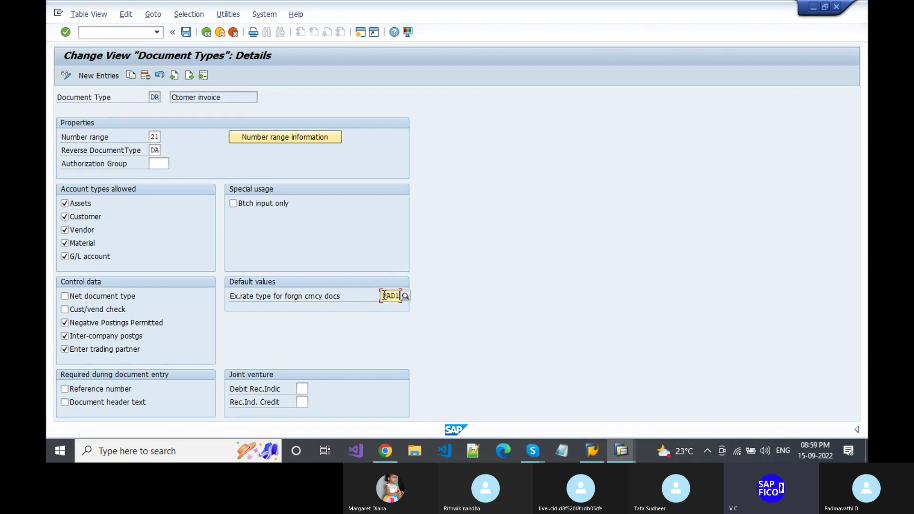
{"action": "key", "text": "BackSpace"}
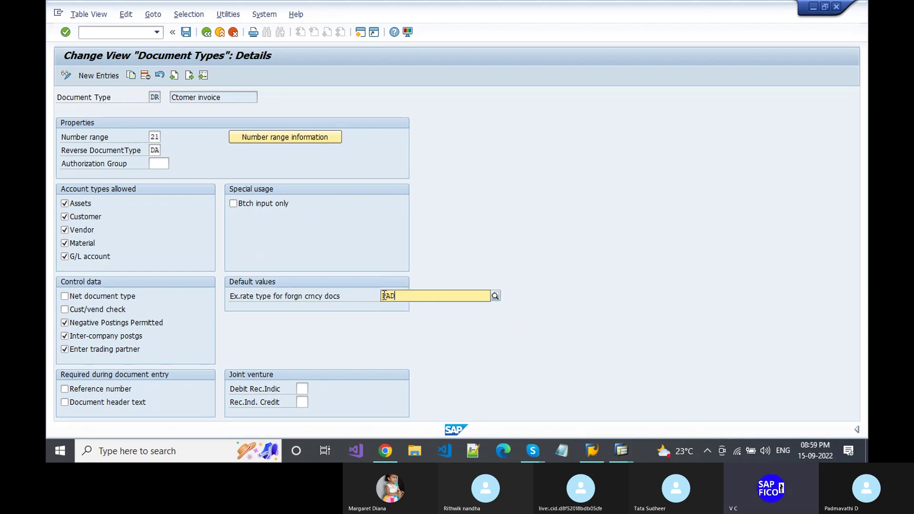
{"action": "type", "text": "2"}
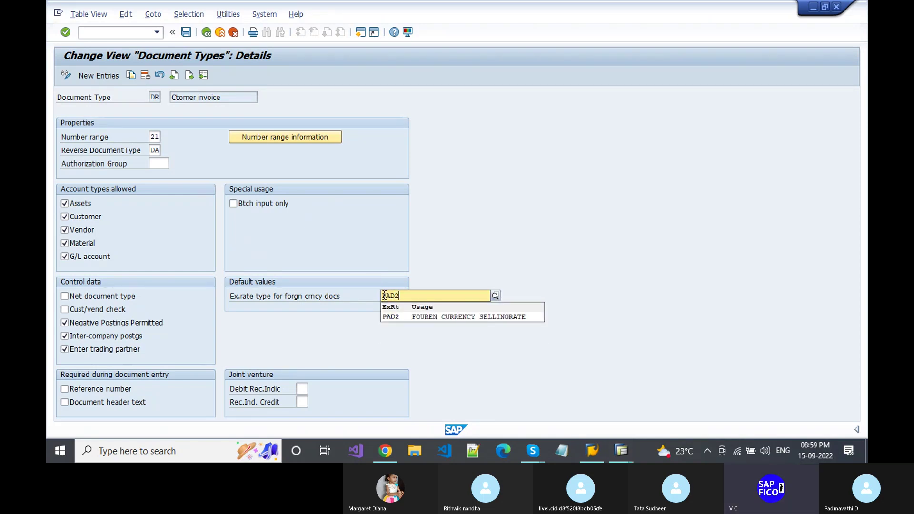
{"action": "key", "text": "Down"}
{"action": "key", "text": "Return"}
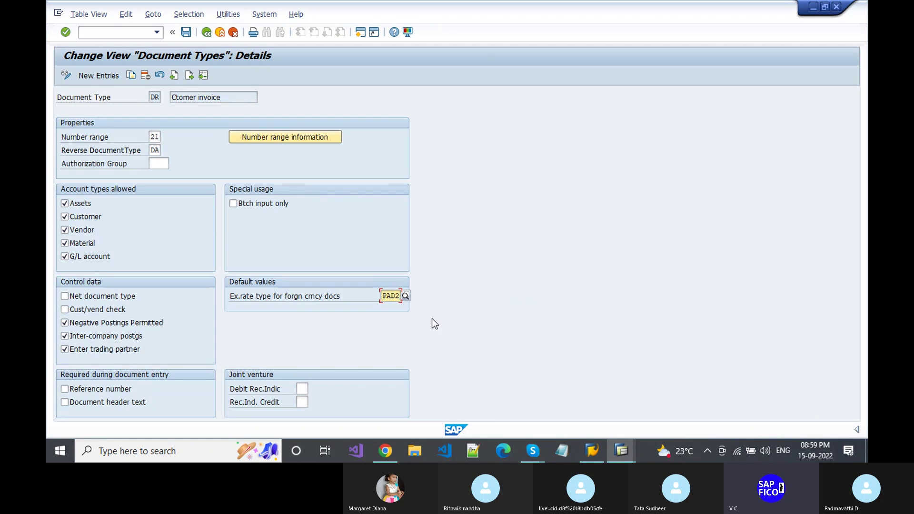
{"action": "key", "text": "Return"}
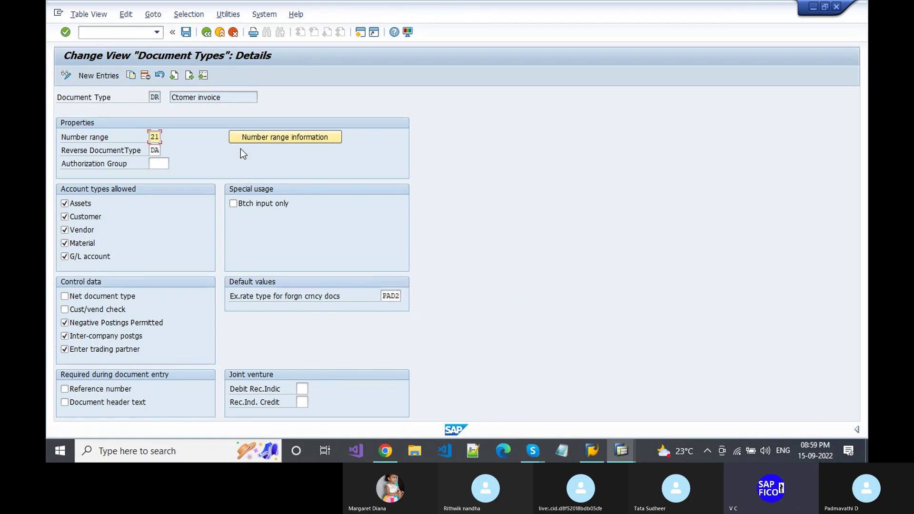
{"action": "left_click", "coordinate": [185, 32]}
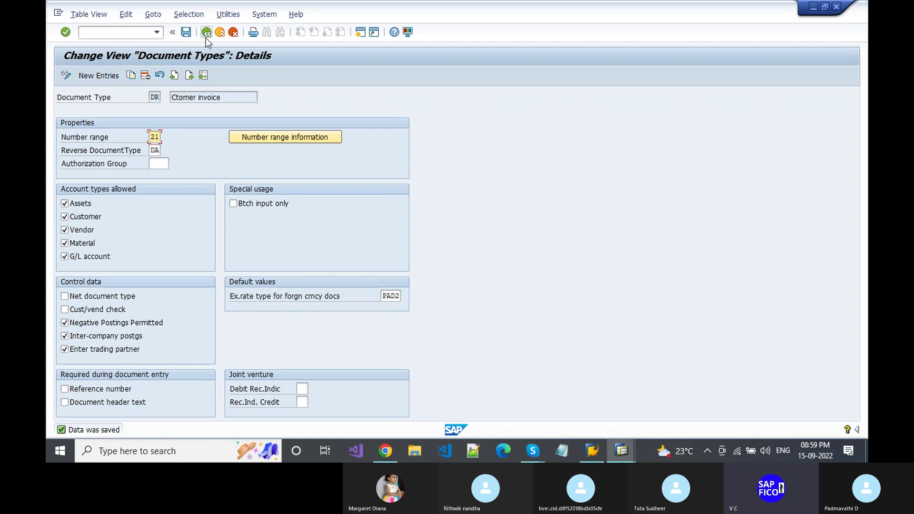
{"action": "left_click", "coordinate": [207, 33]}
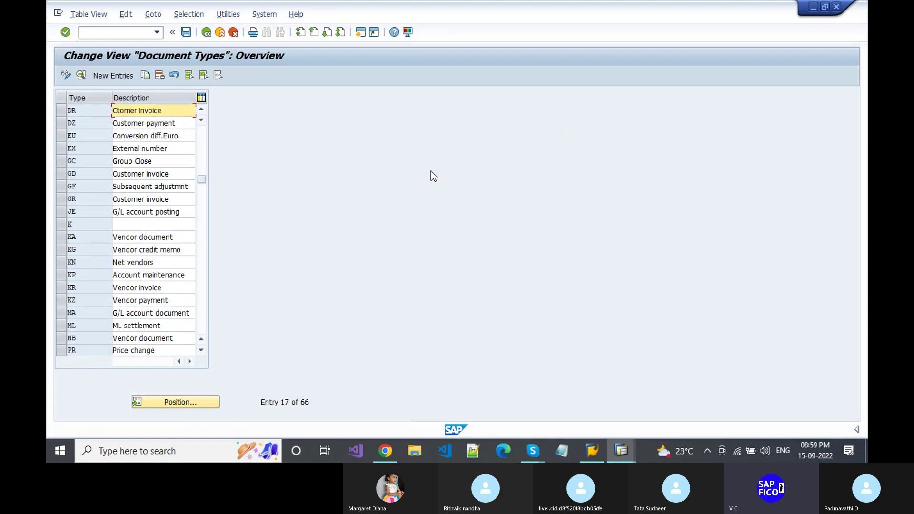
- Run transaction /NFB60 to start entering a vendor invoice
{"action": "left_click", "coordinate": [116, 33]}
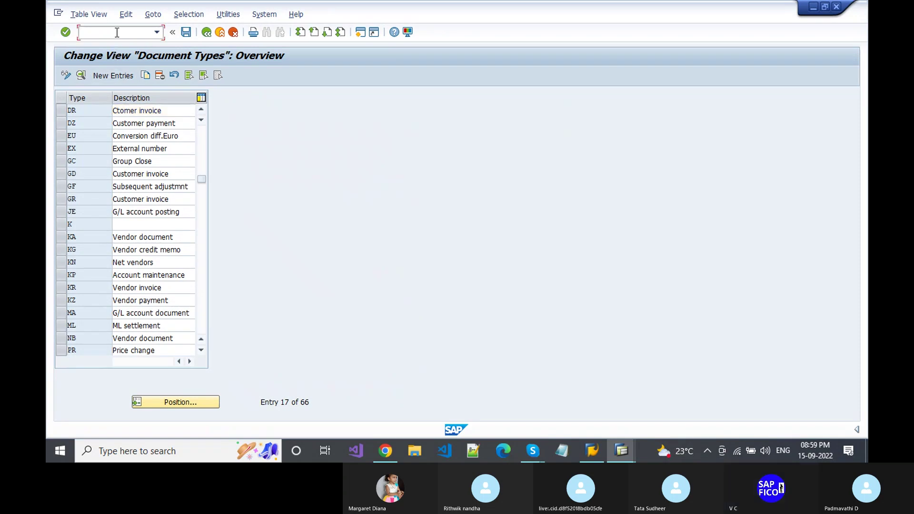
{"action": "type", "text": "/NB"}
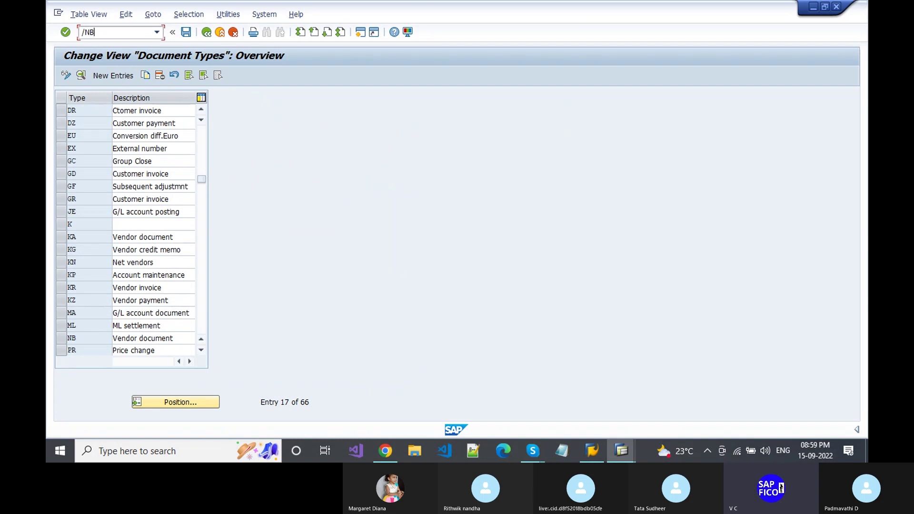
{"action": "key", "text": "BackSpace"}
{"action": "type", "text": "FB"}
{"action": "type", "text": "60"}
{"action": "key", "text": "Return"}
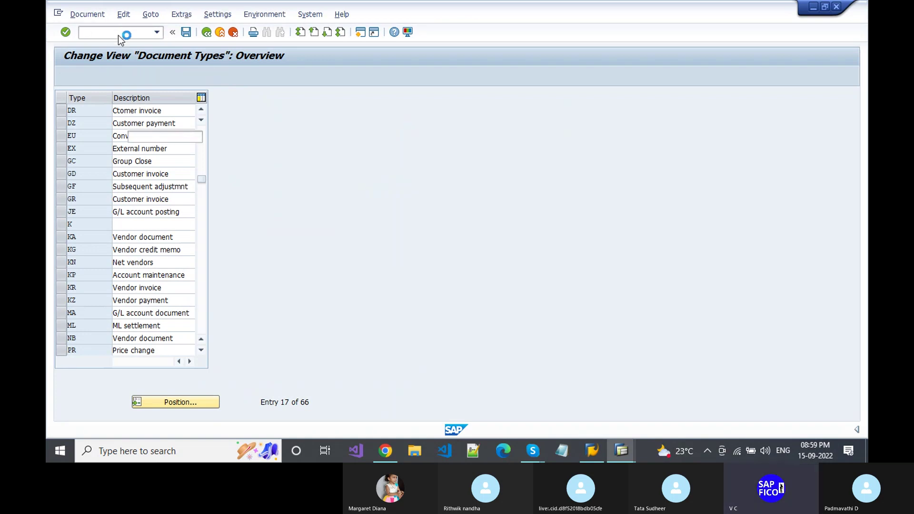
- Pick vendor 8000000 through the vendor search help
{"action": "left_click", "coordinate": [190, 136]}
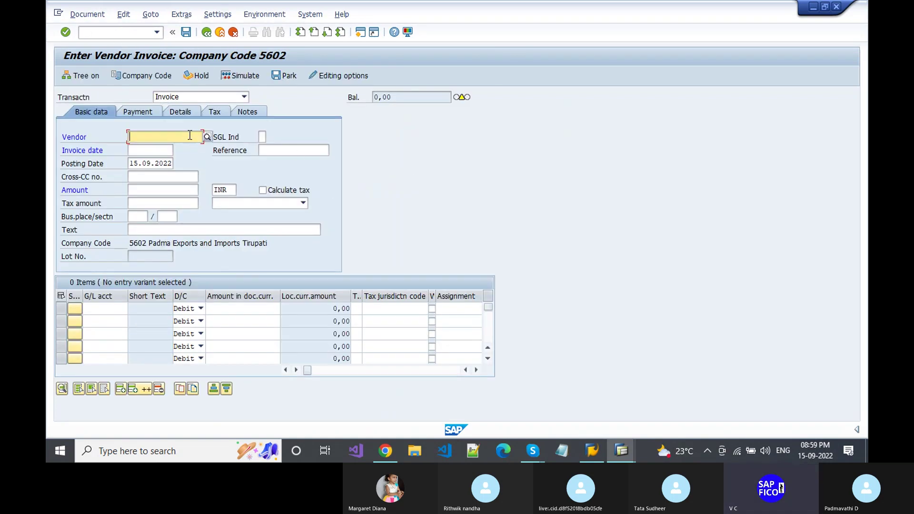
{"action": "key", "text": "space"}
{"action": "key", "text": "Down"}
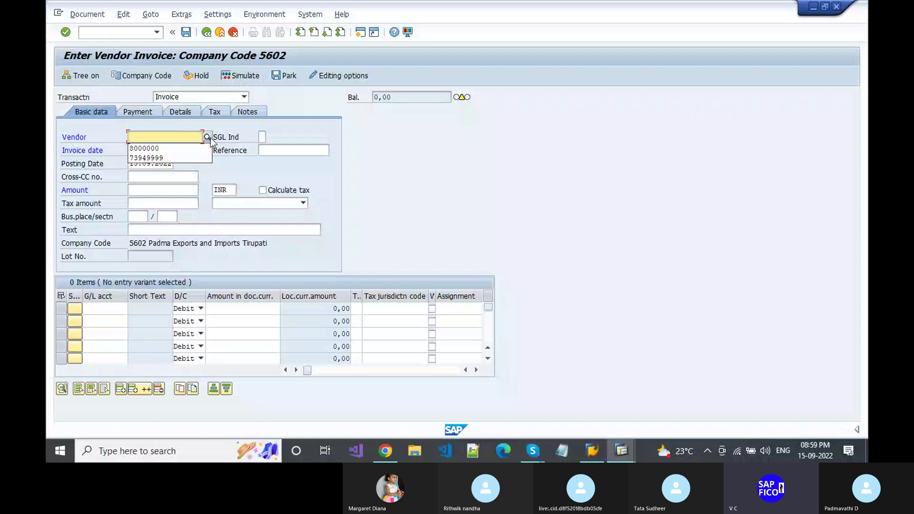
{"action": "left_click", "coordinate": [208, 137]}
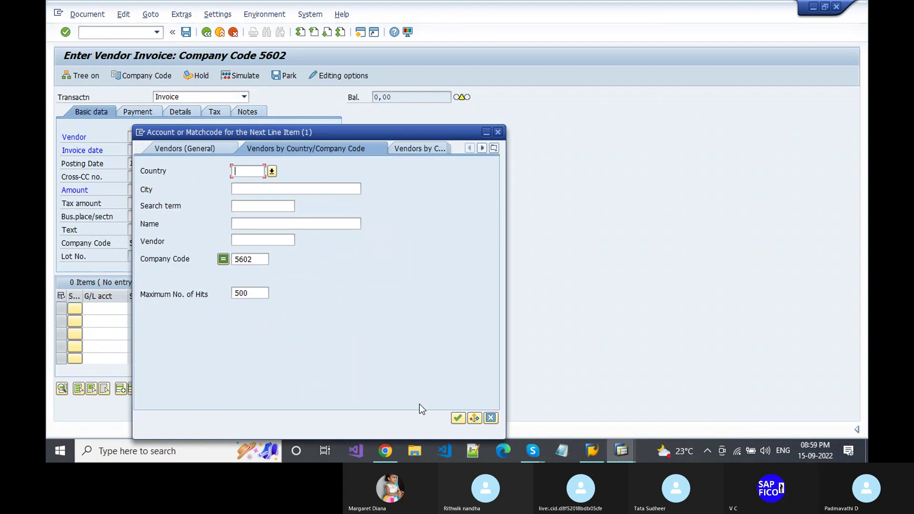
{"action": "key", "text": "Return"}
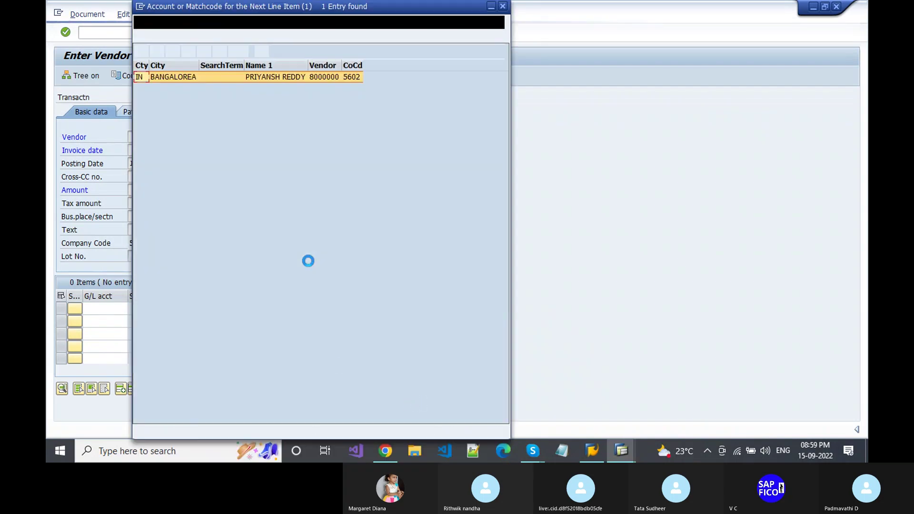
{"action": "left_click", "coordinate": [248, 76]}
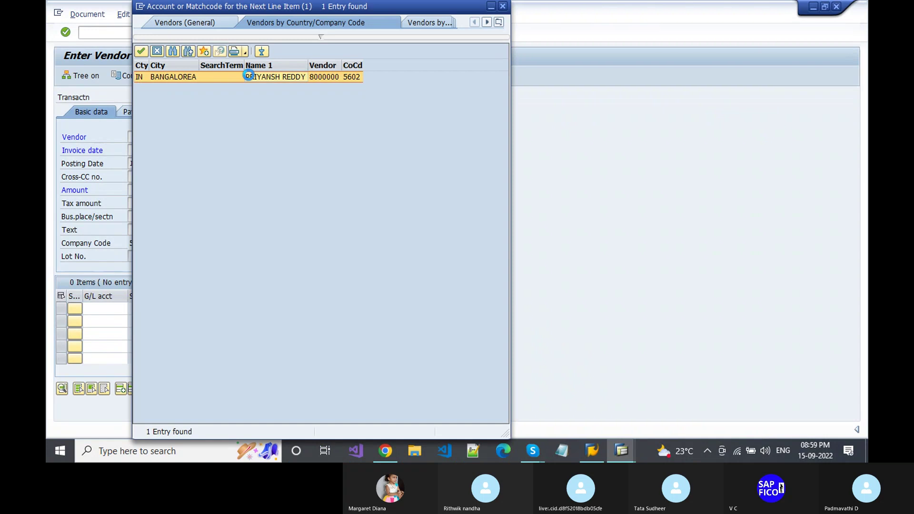
{"action": "left_click", "coordinate": [153, 150]}
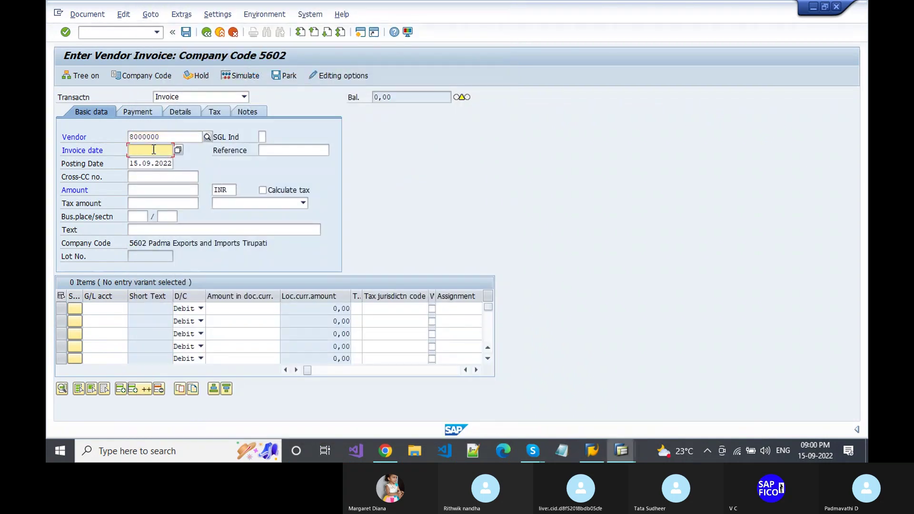
- Enter invoice date 15.09.2022, reference 234 and amount 1000
{"action": "type", "text": "15.09.2022"}
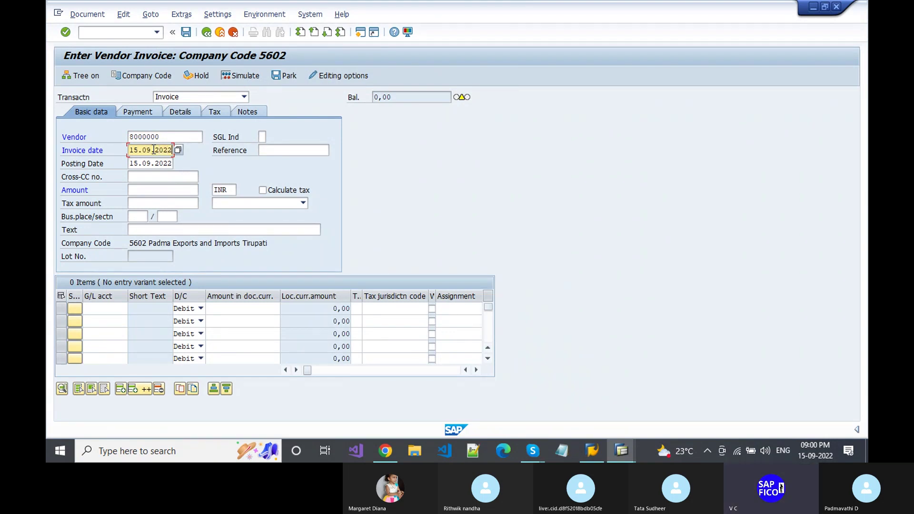
{"action": "key", "text": "Tab"}
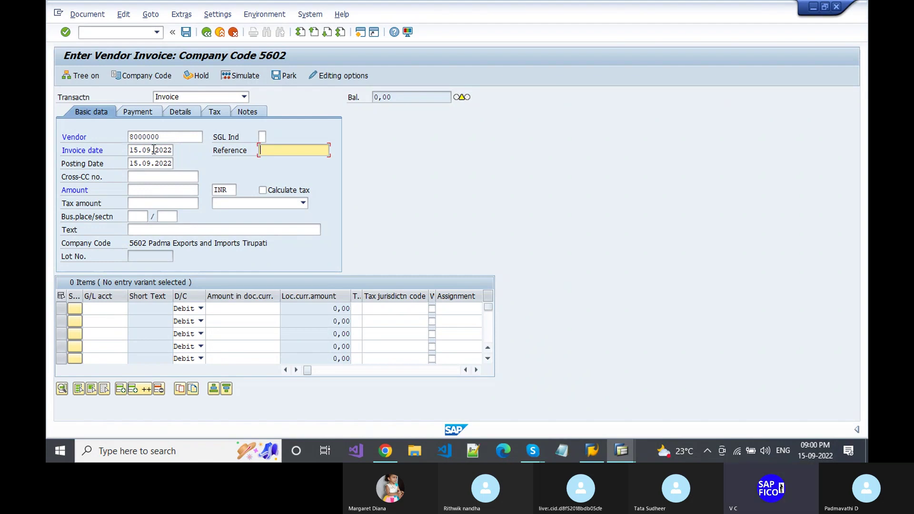
{"action": "type", "text": "234"}
{"action": "key", "text": "Tab"}
{"action": "key", "text": "Tab"}
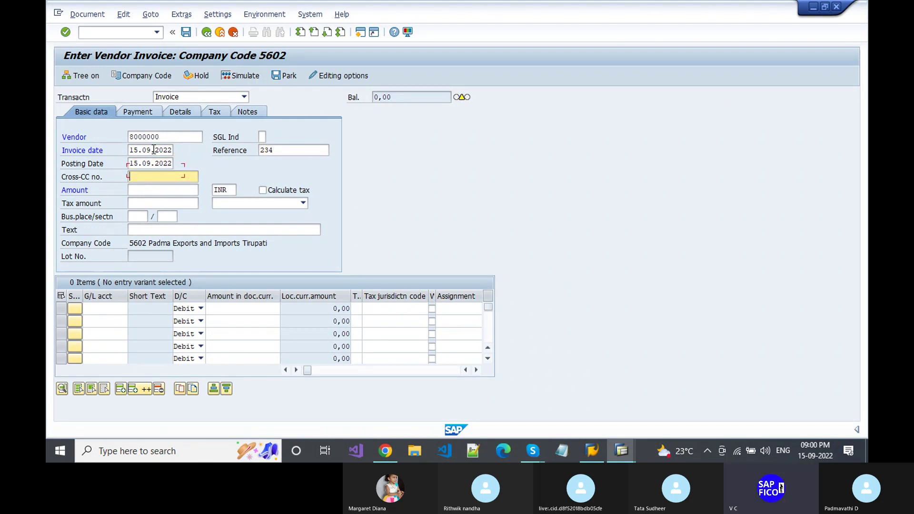
{"action": "key", "text": "Tab"}
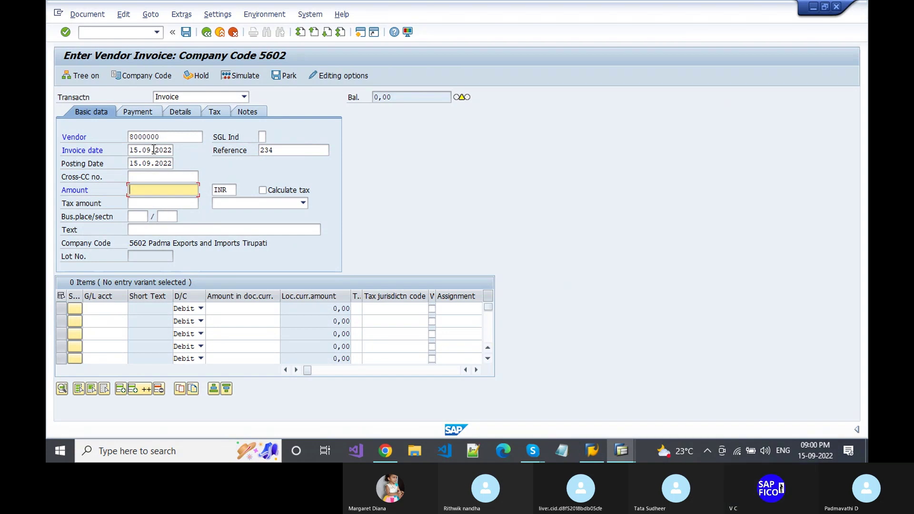
{"action": "type", "text": "1"}
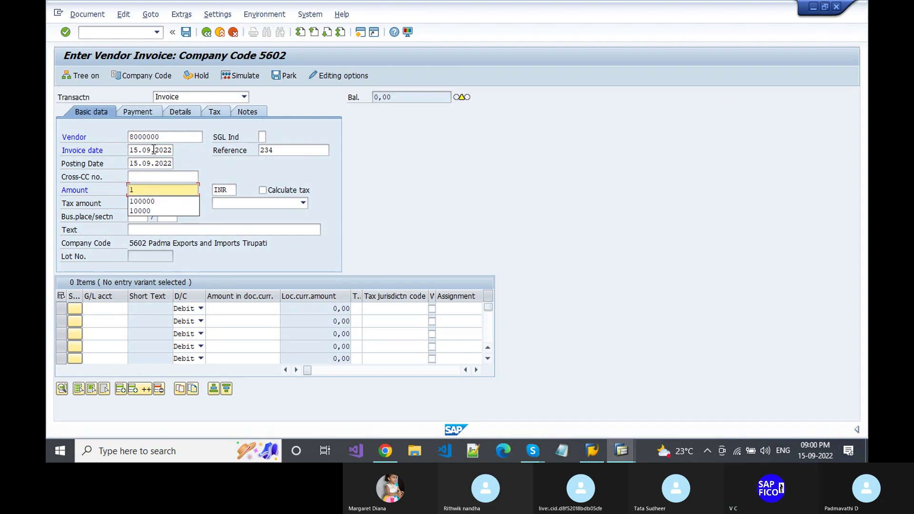
{"action": "type", "text": "000"}
- Change the invoice currency from INR to USD
{"action": "key", "text": "Tab"}
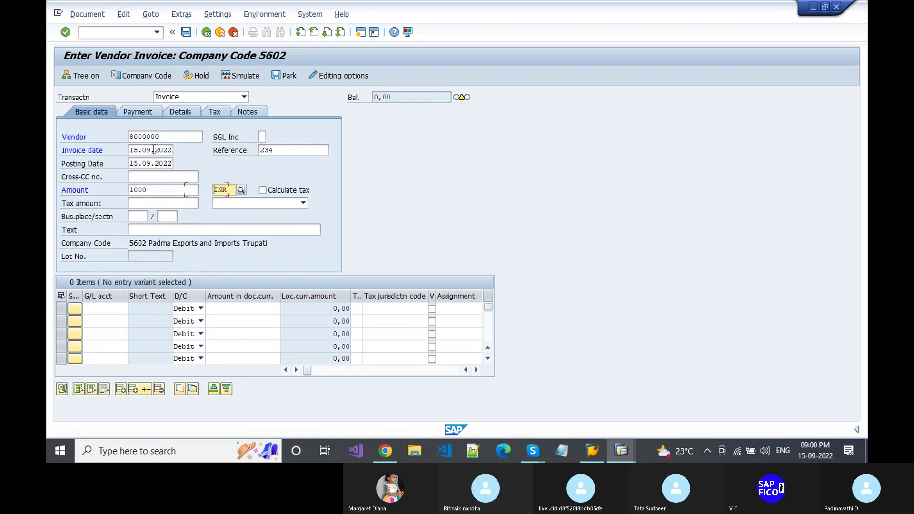
{"action": "key", "text": "Delete"}
{"action": "key", "text": "Delete"}
{"action": "key", "text": "Delete"}
{"action": "type", "text": "ISD"}
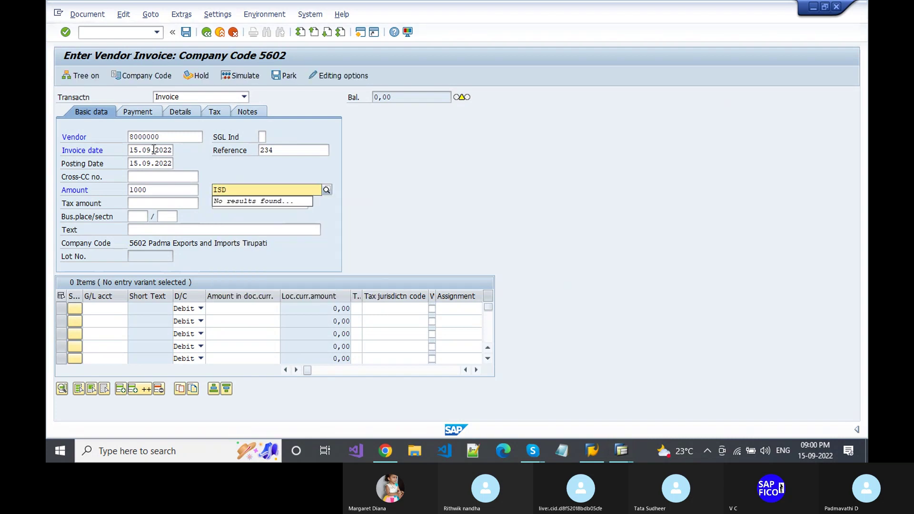
{"action": "key", "text": "BackSpace"}
{"action": "key", "text": "BackSpace"}
{"action": "key", "text": "BackSpace"}
{"action": "type", "text": "USD"}
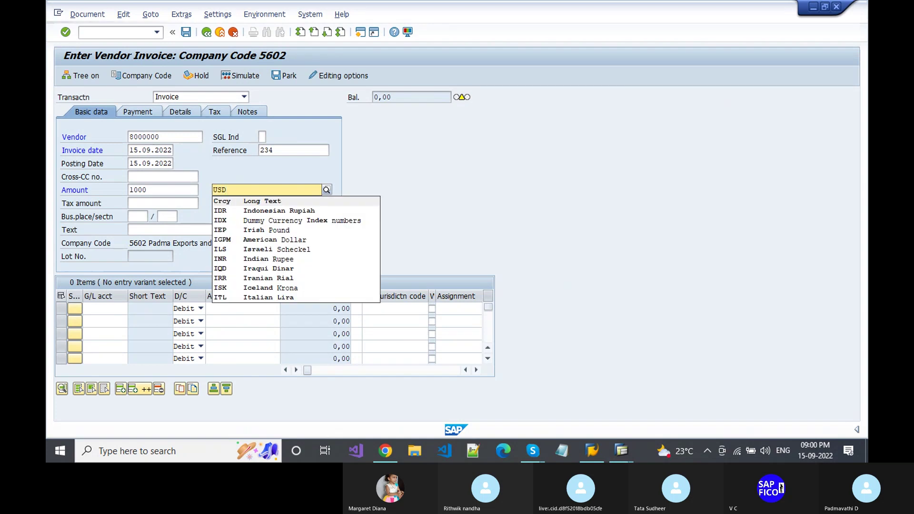
{"action": "key", "text": "Return"}
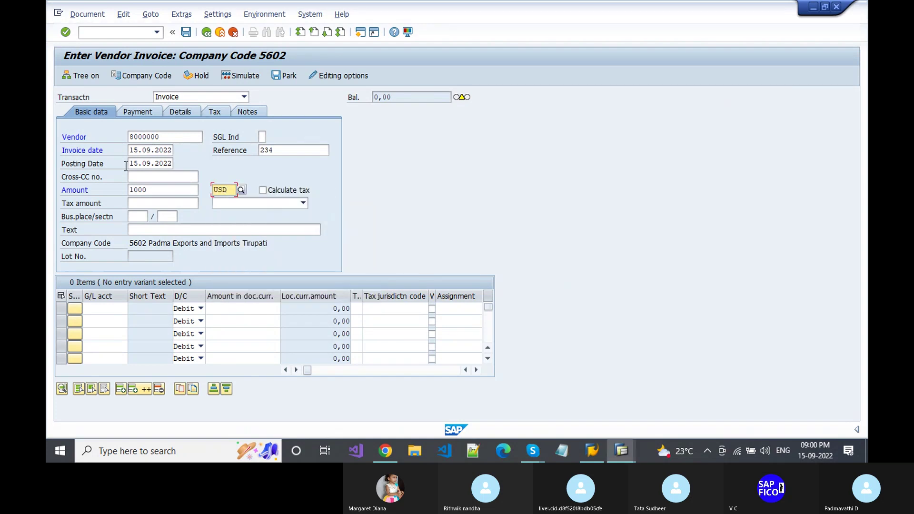
- Enter the text 'RAW MATERIAL PURCHASED FROM VENDOR'
{"action": "left_click", "coordinate": [147, 230]}
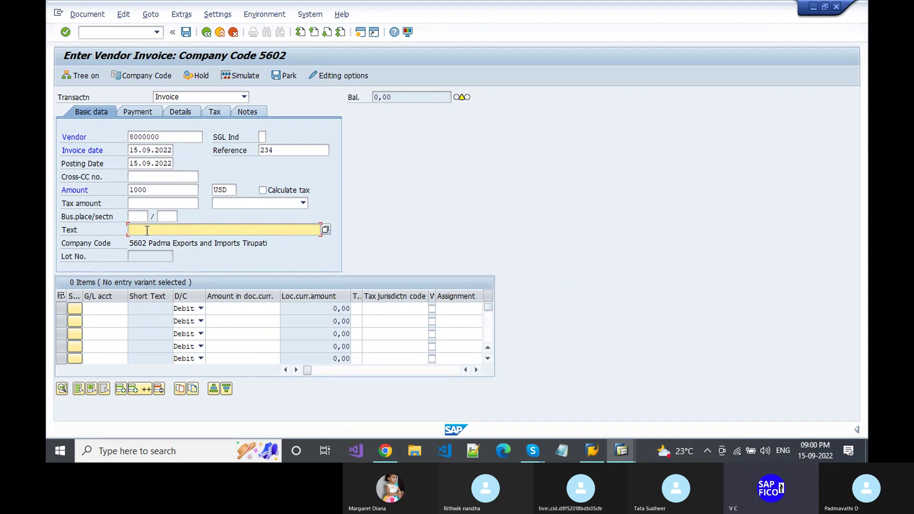
{"action": "type", "text": "RAWME"}
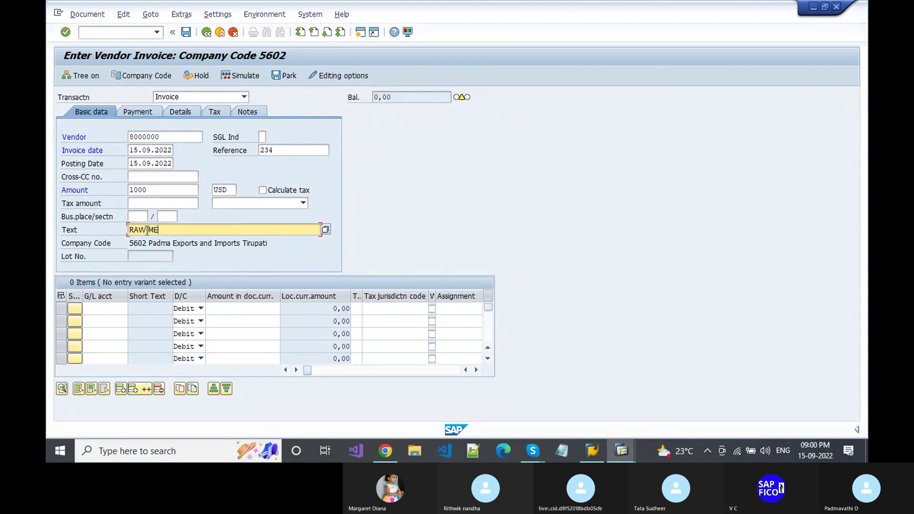
{"action": "key", "text": "BackSpace"}
{"action": "type", "text": "ATERIAL PURCHASED FR"}
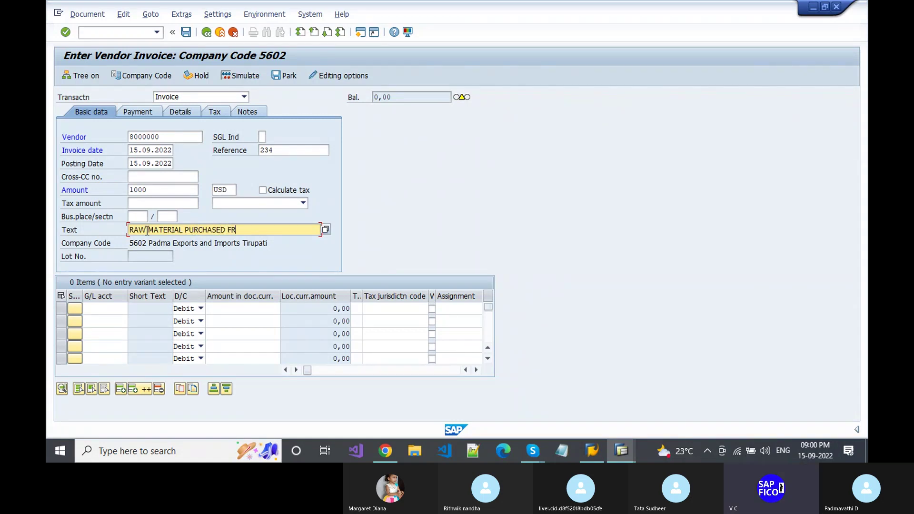
{"action": "type", "text": "OM VE"}
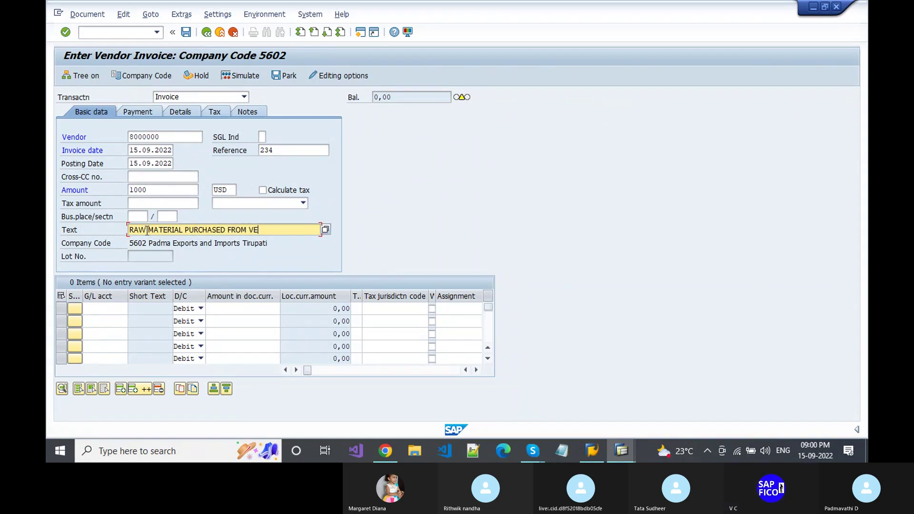
{"action": "type", "text": "NDOR"}
- Add a line on Raw Material Account 200101 for 1000 and validate it
{"action": "left_click", "coordinate": [119, 308]}
{"action": "left_click", "coordinate": [131, 308]}
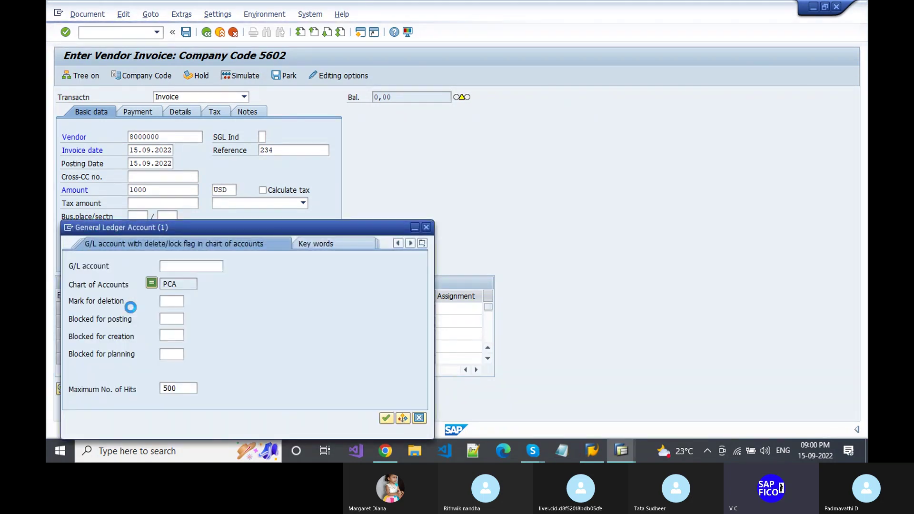
{"action": "key", "text": "Return"}
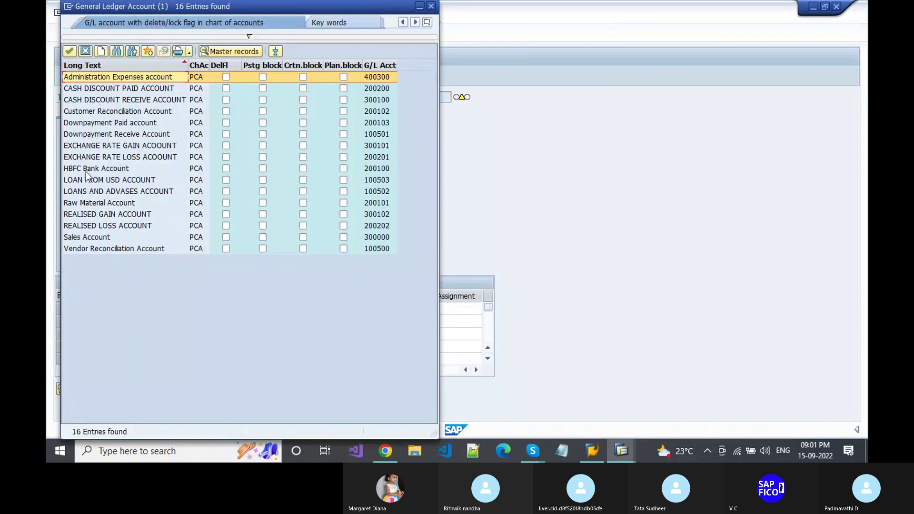
{"action": "double_click", "coordinate": [79, 203]}
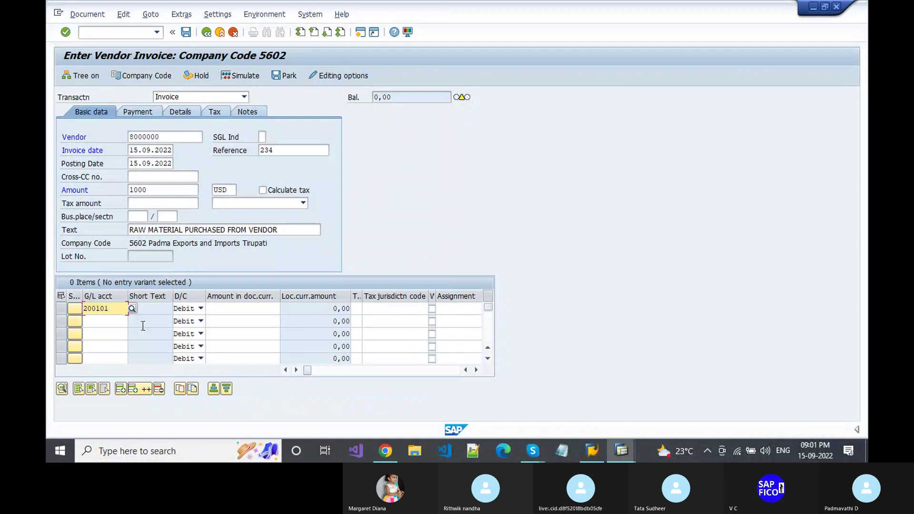
{"action": "key", "text": "Tab"}
{"action": "key", "text": "Tab"}
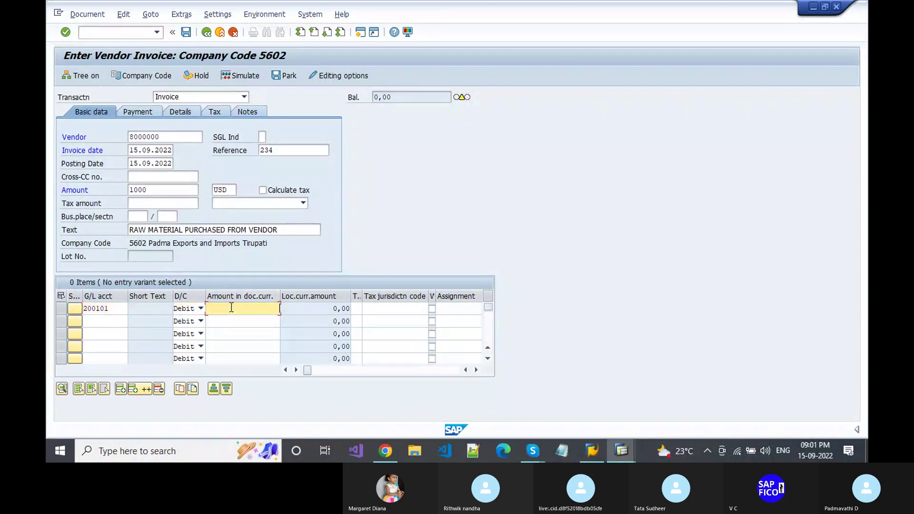
{"action": "type", "text": "100"}
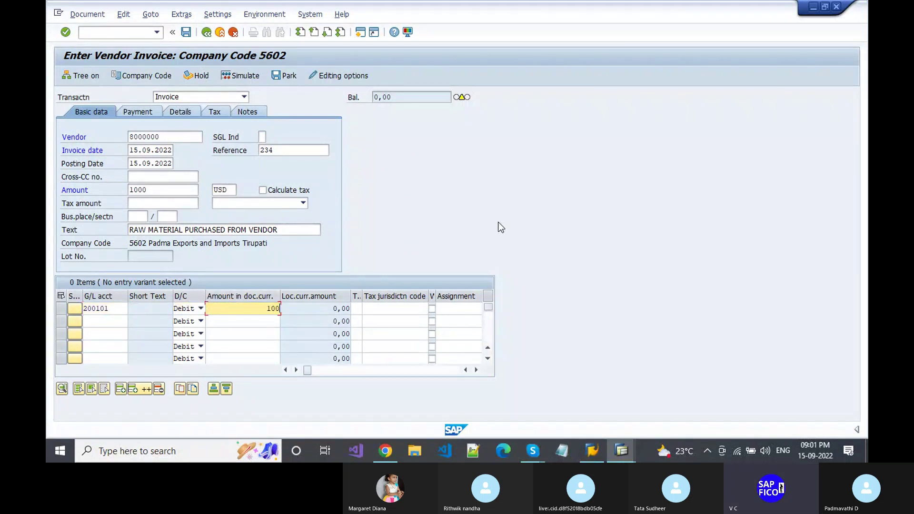
{"action": "type", "text": "0"}
{"action": "key", "text": "Tab"}
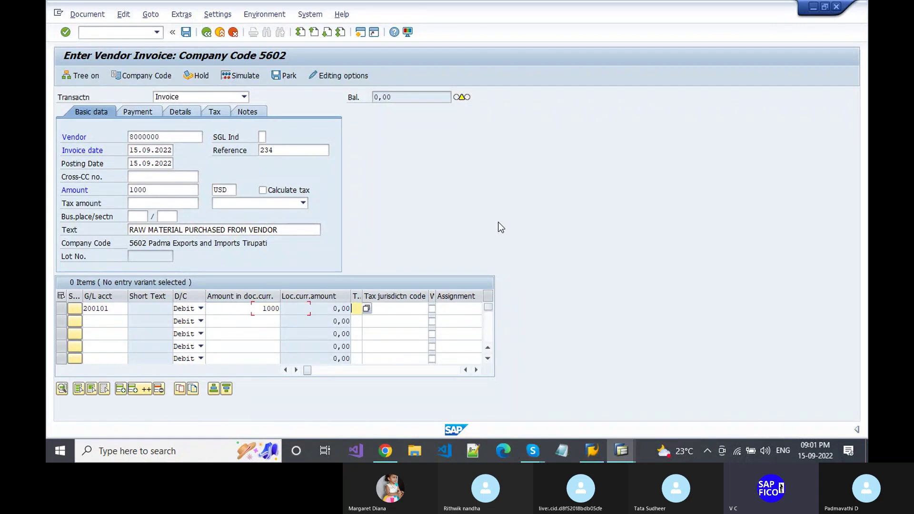
{"action": "key", "text": "Return"}
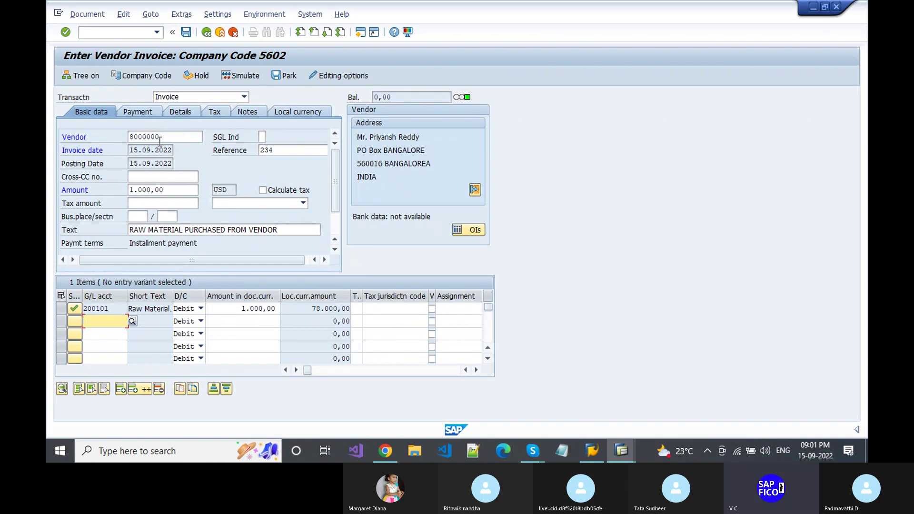
- Simulate and post the invoice as document 803, then display it
{"action": "left_click", "coordinate": [82, 14]}
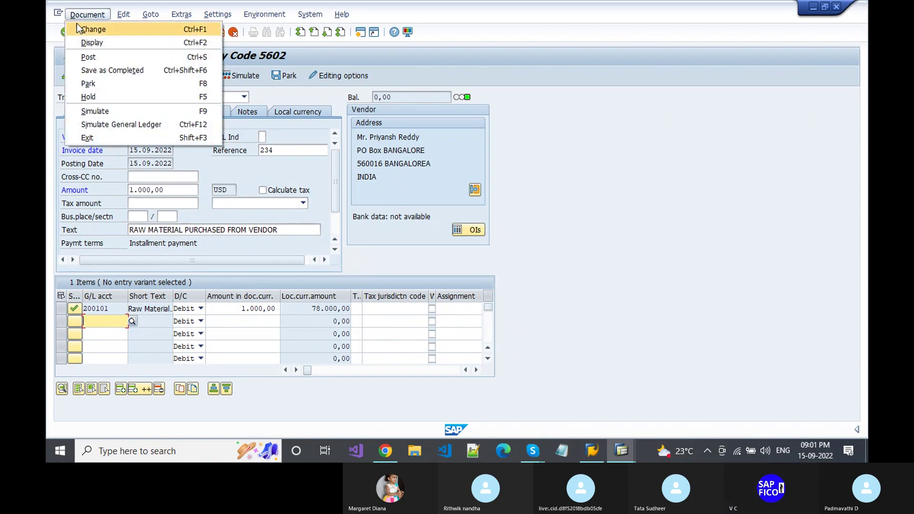
{"action": "left_click", "coordinate": [619, 132]}
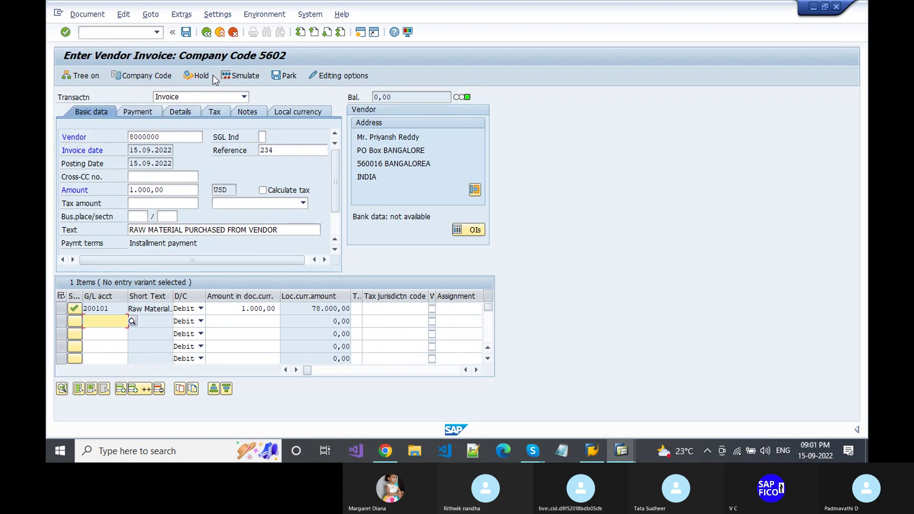
{"action": "left_click", "coordinate": [241, 75]}
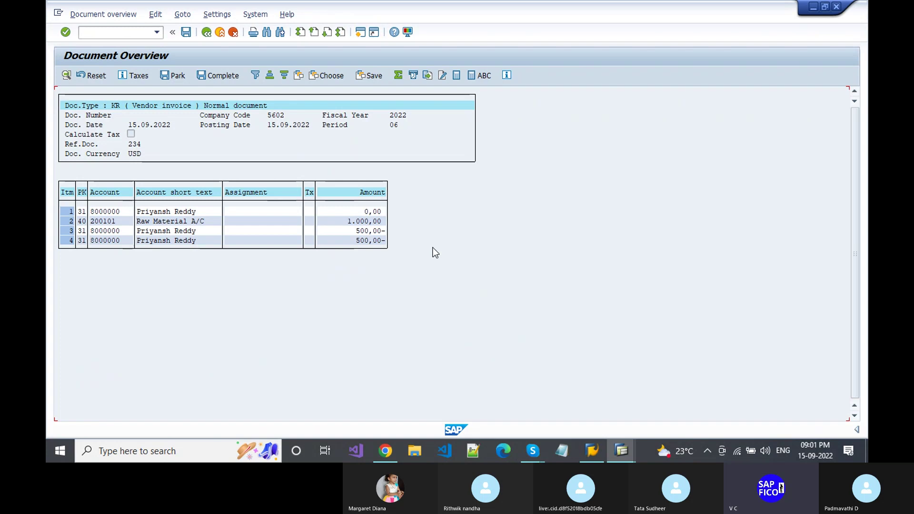
{"action": "left_click", "coordinate": [186, 32]}
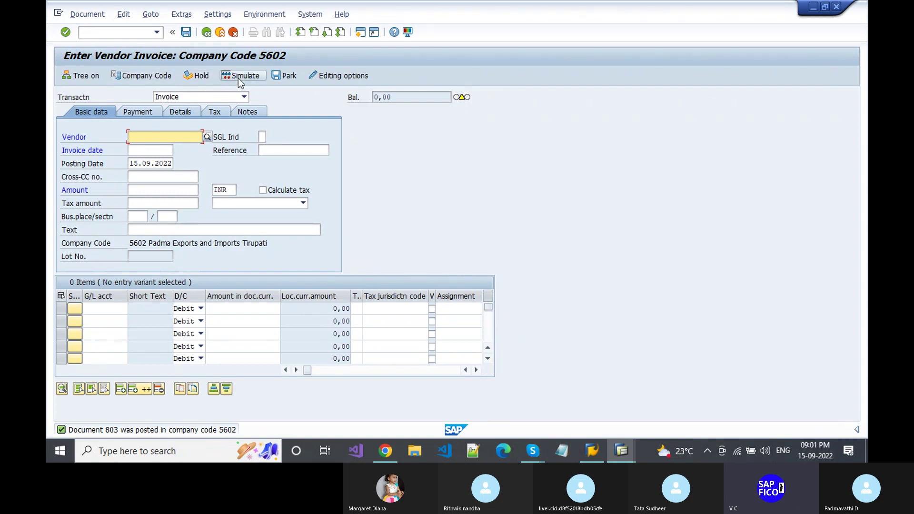
{"action": "left_click", "coordinate": [84, 18]}
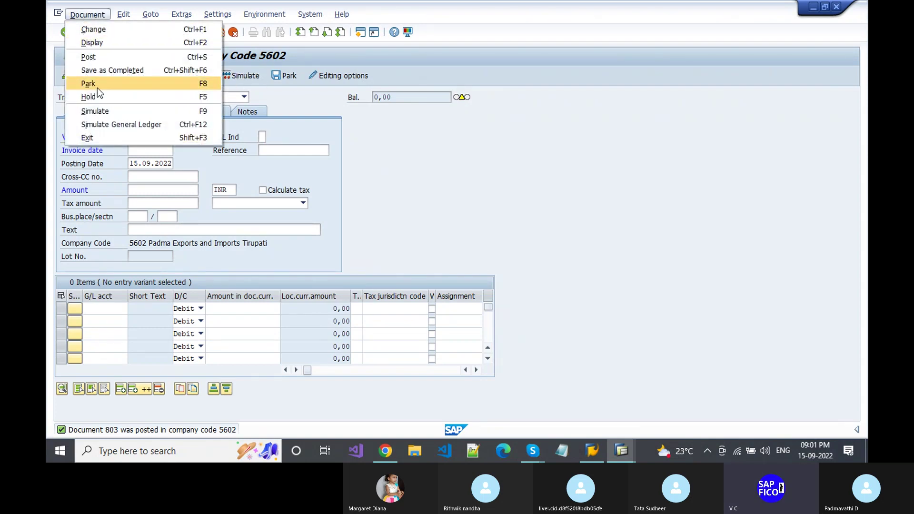
{"action": "left_click", "coordinate": [96, 44]}
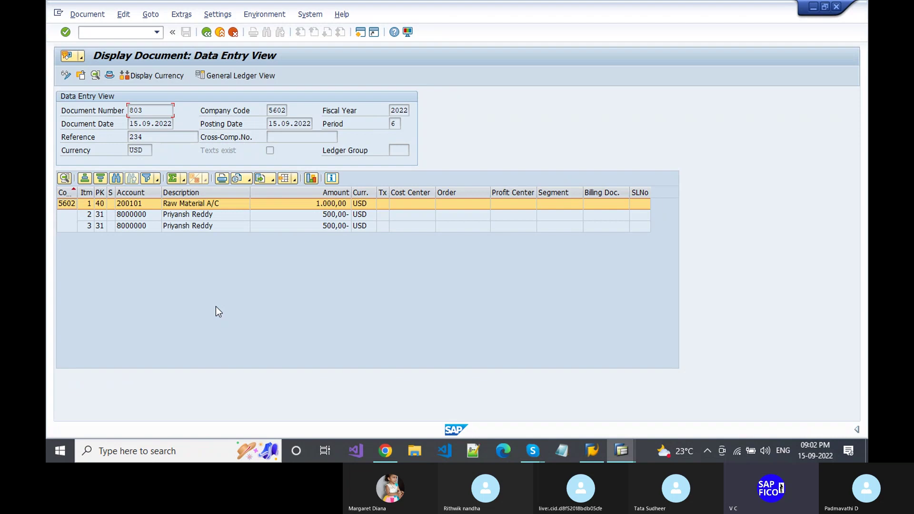
- Switch document 803's amounts to local currency INR
{"action": "left_click", "coordinate": [153, 78]}
- Switch document 803 to the General Ledger view
{"action": "left_click", "coordinate": [225, 78]}
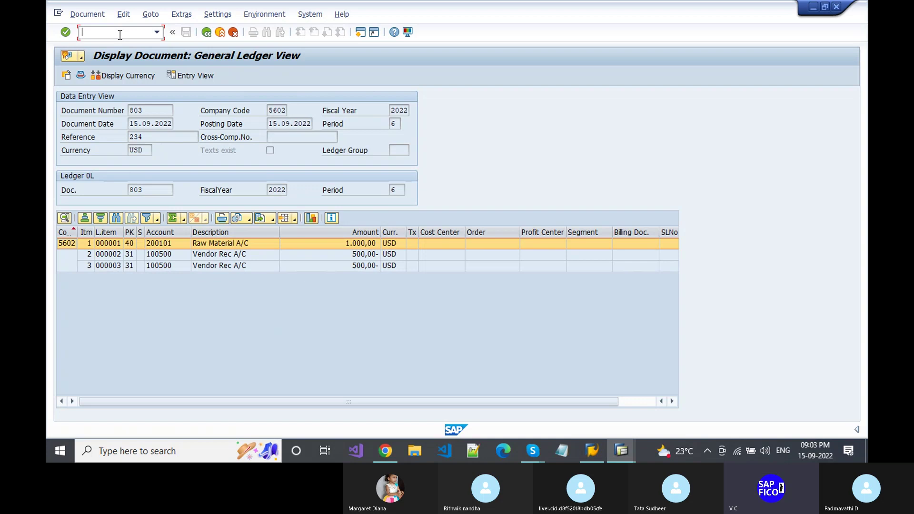
- Google '1 usd in indian rupees' in a new Chrome tab (79.81), then return to SAP
{"action": "left_click", "coordinate": [387, 452]}
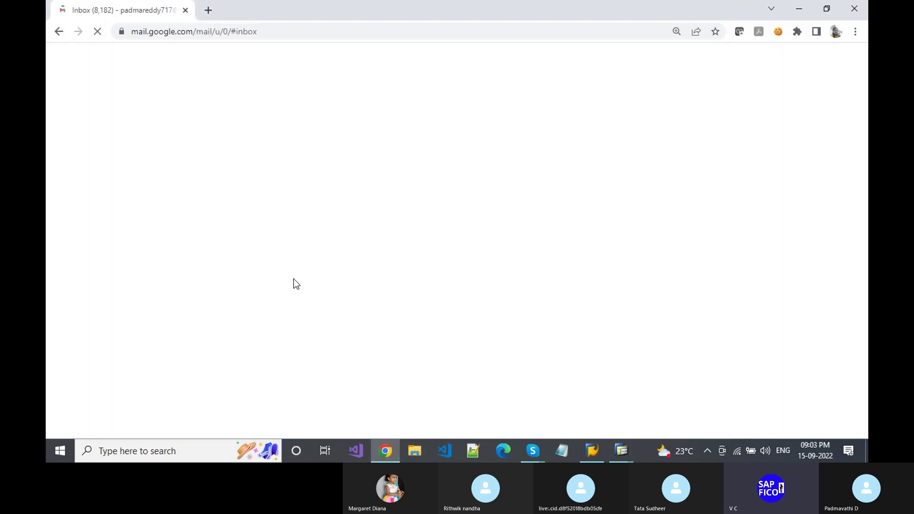
{"action": "left_click", "coordinate": [206, 11]}
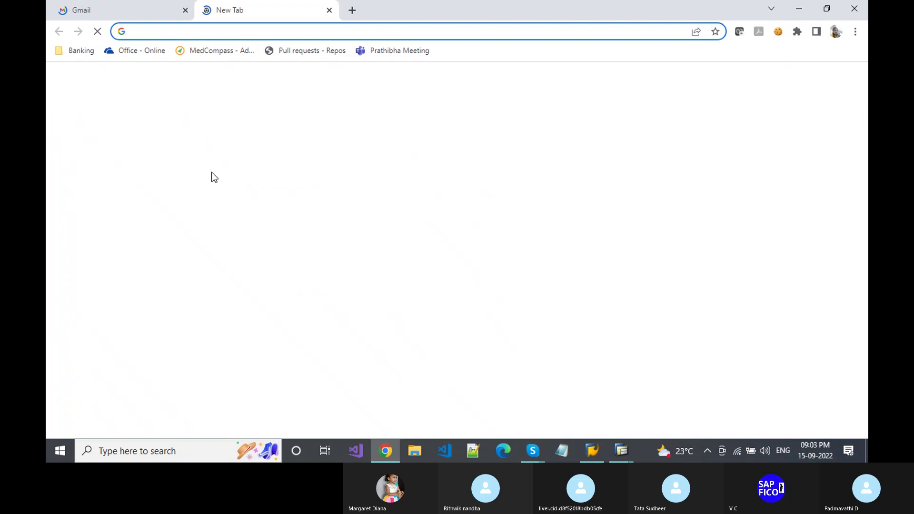
{"action": "type", "text": "1 U"}
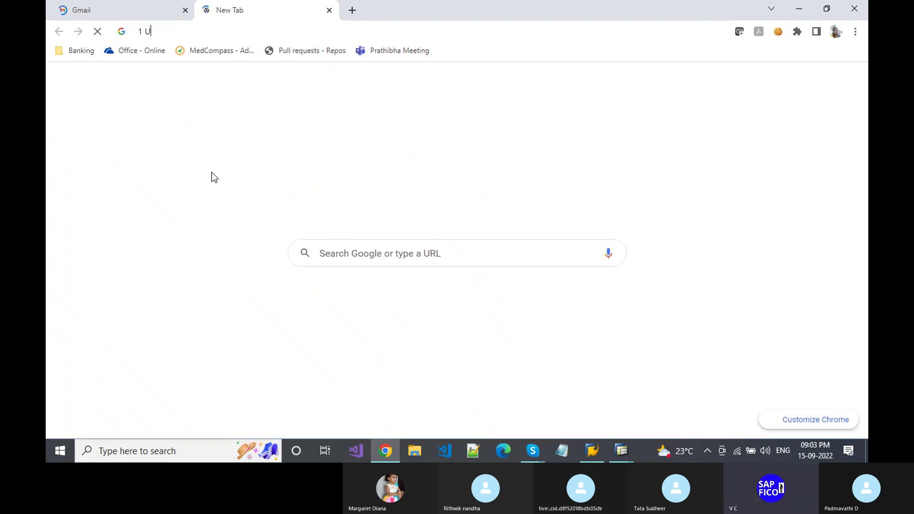
{"action": "type", "text": "SD I"}
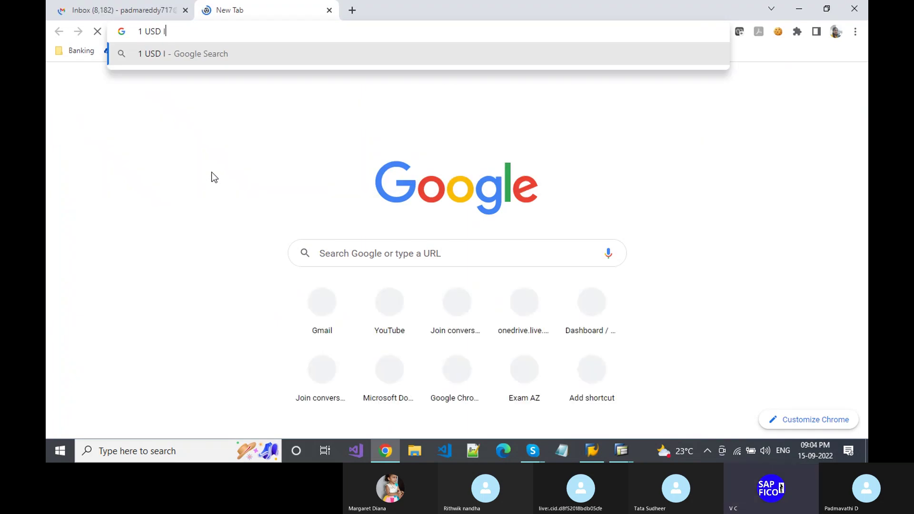
{"action": "type", "text": "N INDI"}
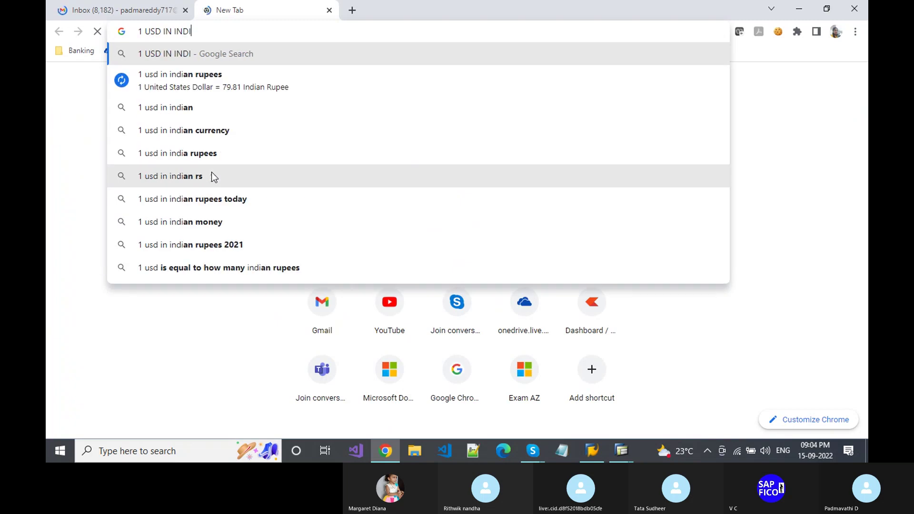
{"action": "type", "text": "AD"}
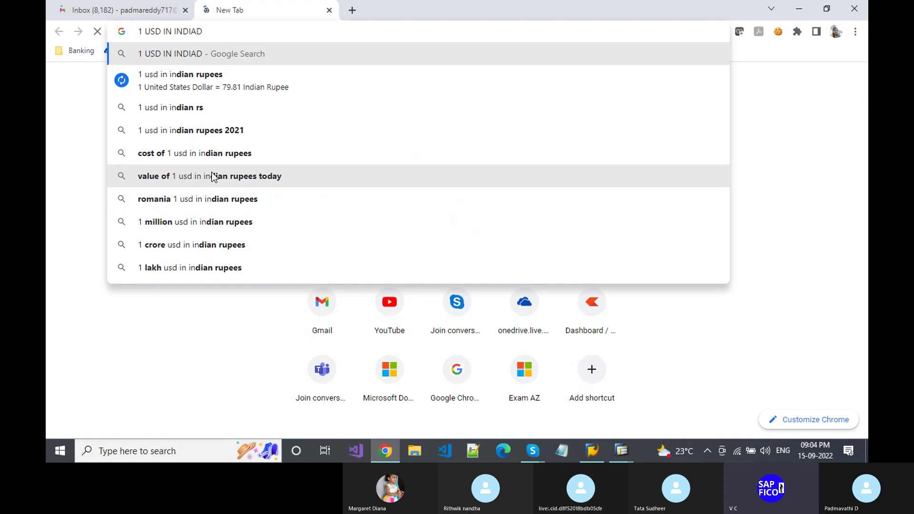
{"action": "key", "text": "BackSpace"}
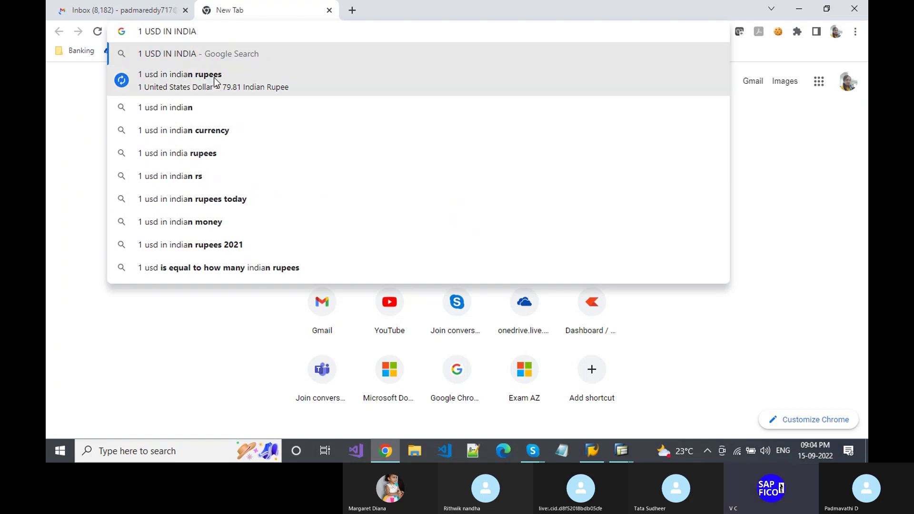
{"action": "key", "text": "Down"}
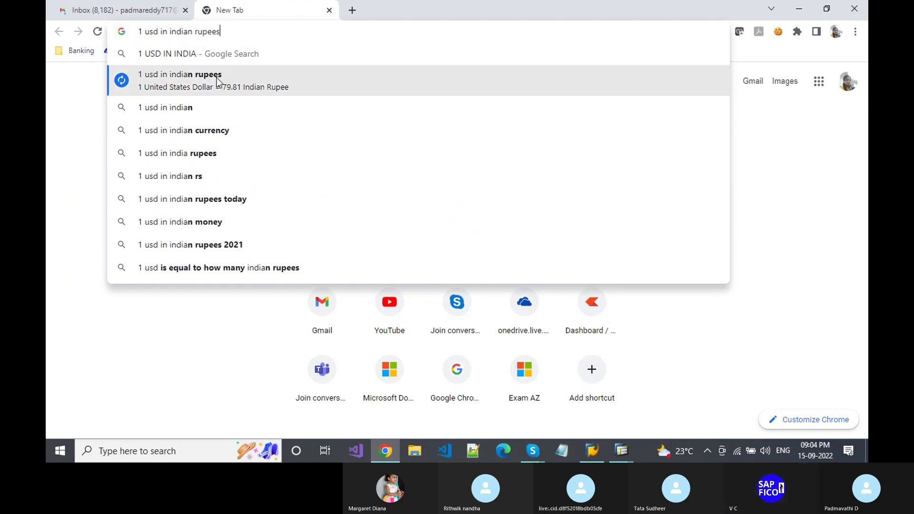
{"action": "key", "text": "Return"}
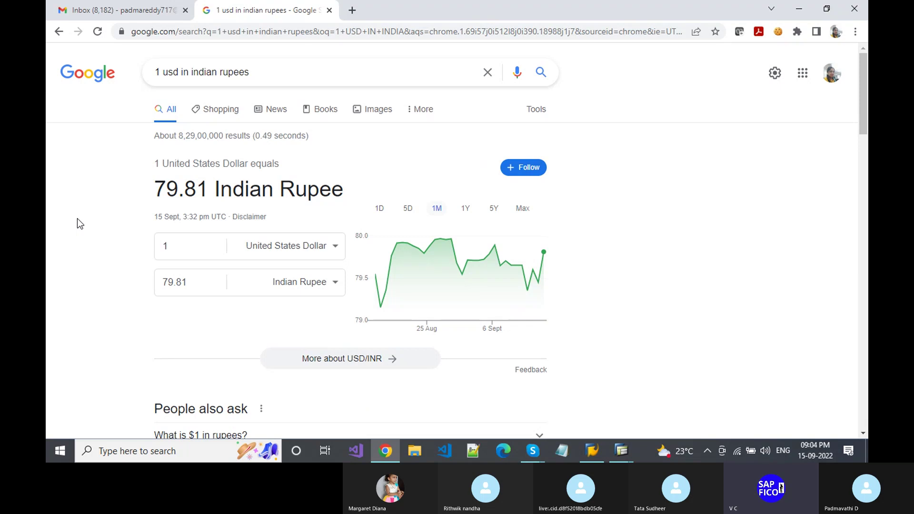
{"action": "key", "text": "alt+Tab"}
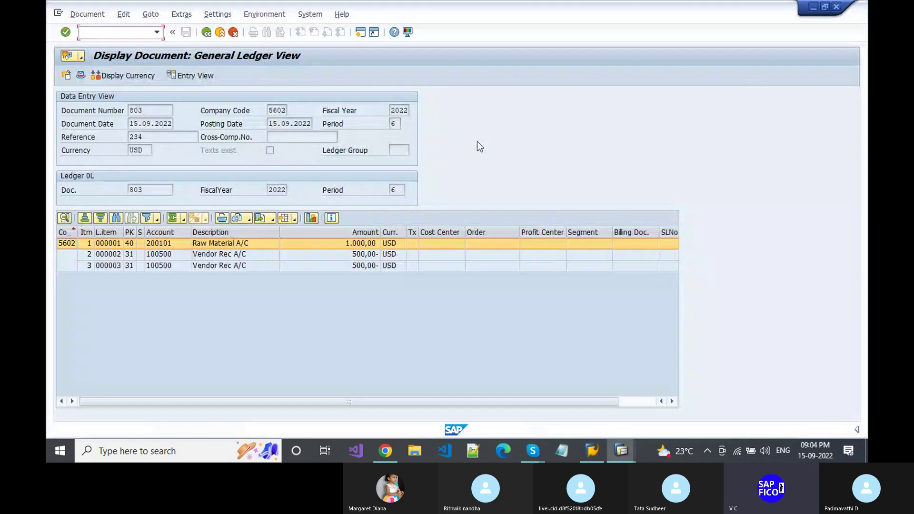
- Run F-23 from SAP Easy Access, check the Account search help, then enter /NF-53
{"action": "key", "text": "alt+Tab"}
{"action": "key", "text": "alt+Tab"}
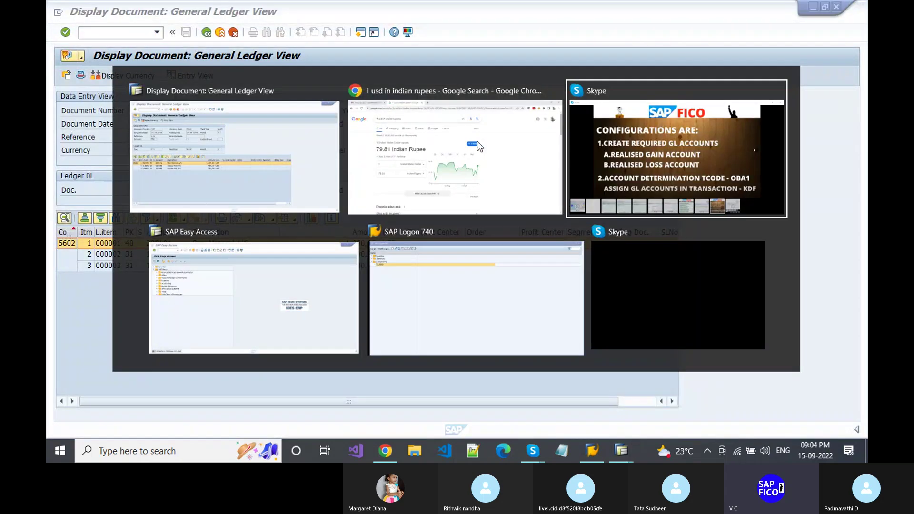
{"action": "key", "text": "alt+Tab"}
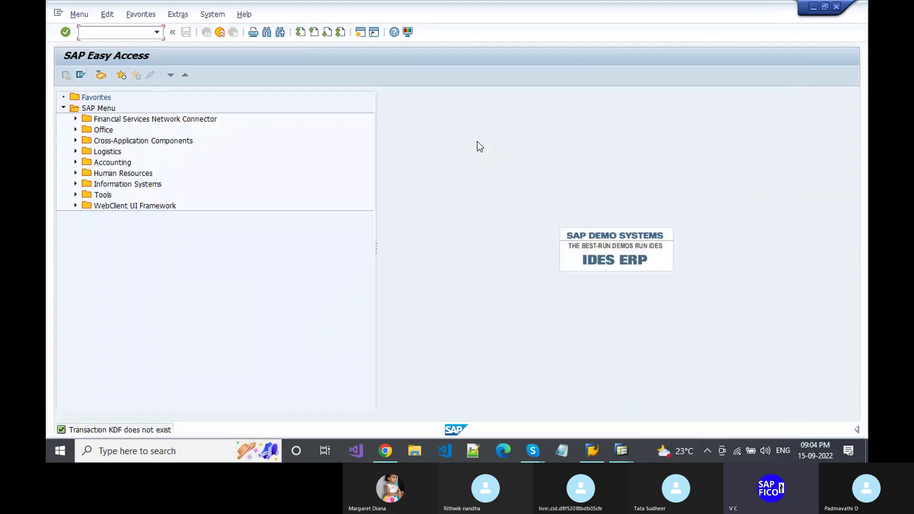
{"action": "type", "text": "F"}
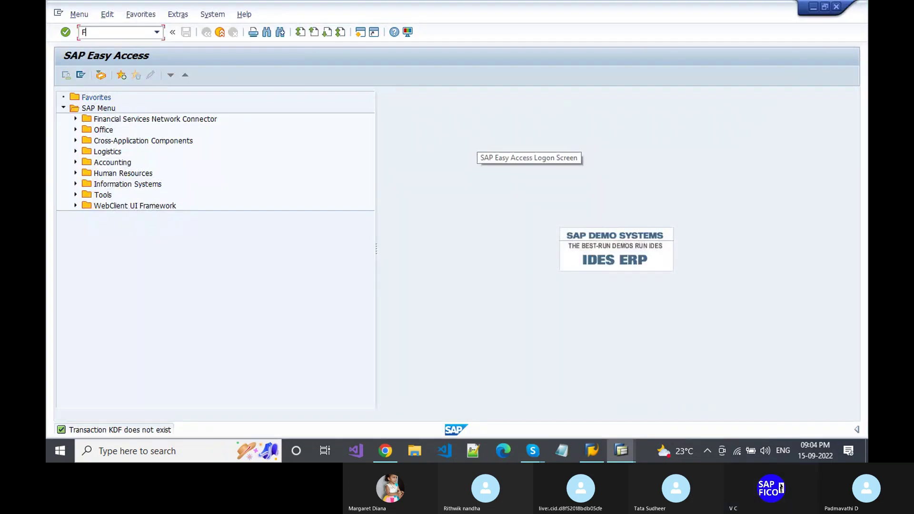
{"action": "type", "text": "-23"}
{"action": "key", "text": "Return"}
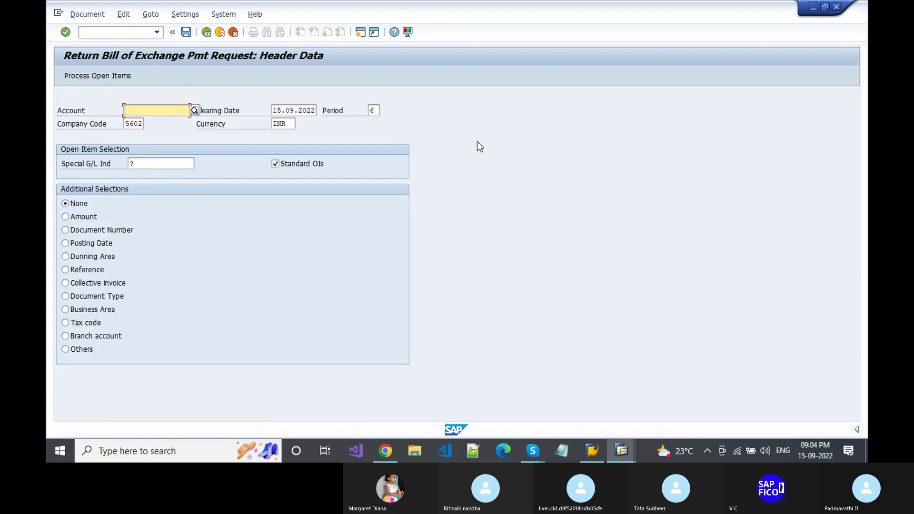
{"action": "left_click", "coordinate": [195, 110]}
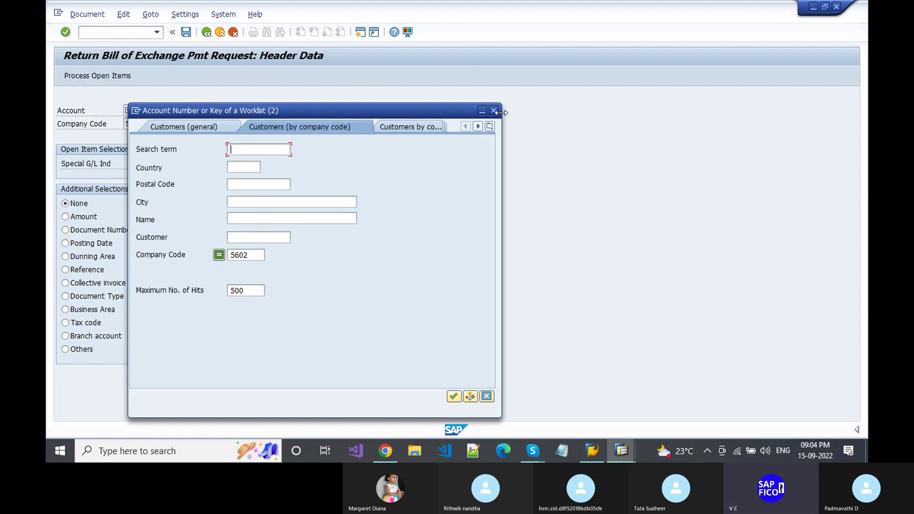
{"action": "left_click", "coordinate": [495, 111]}
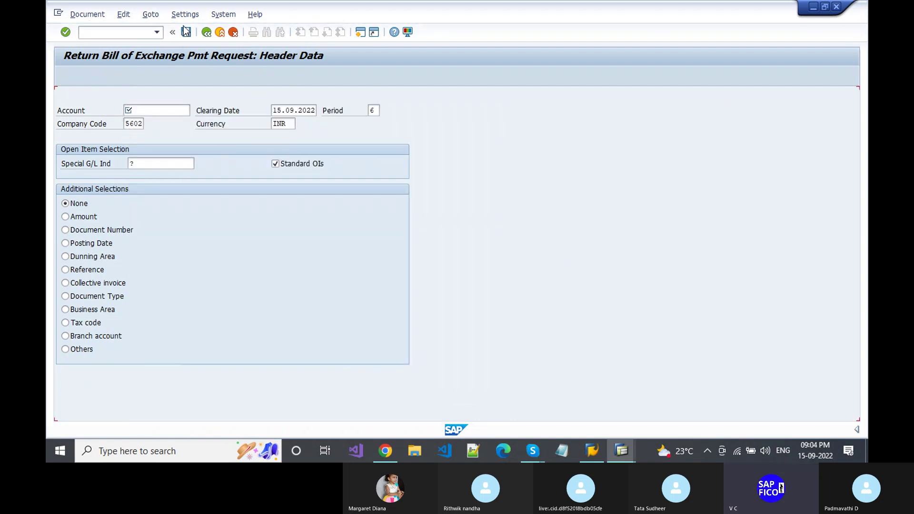
{"action": "left_click", "coordinate": [142, 32]}
{"action": "type", "text": "/NF-53"}
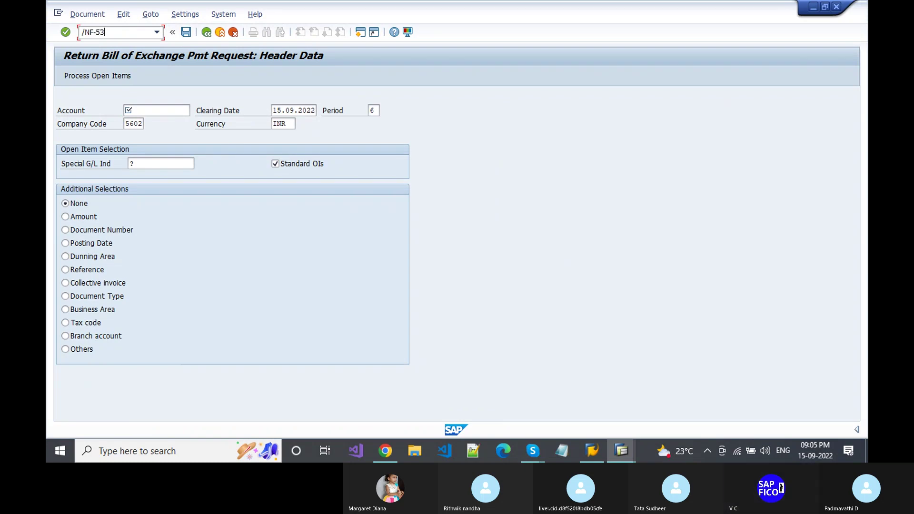
- Fill the outgoing payment header with date 15.09.2022, currency USD and reference 234
{"action": "key", "text": "Return"}
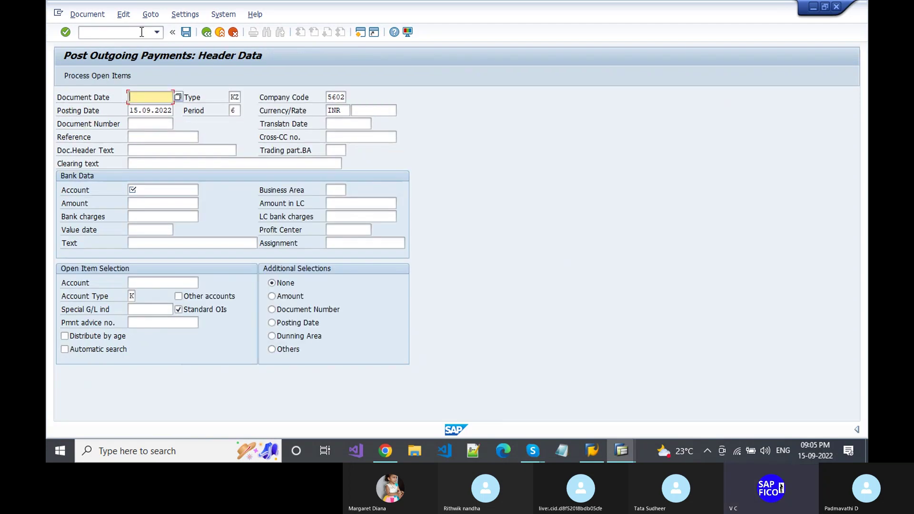
{"action": "type", "text": "1"}
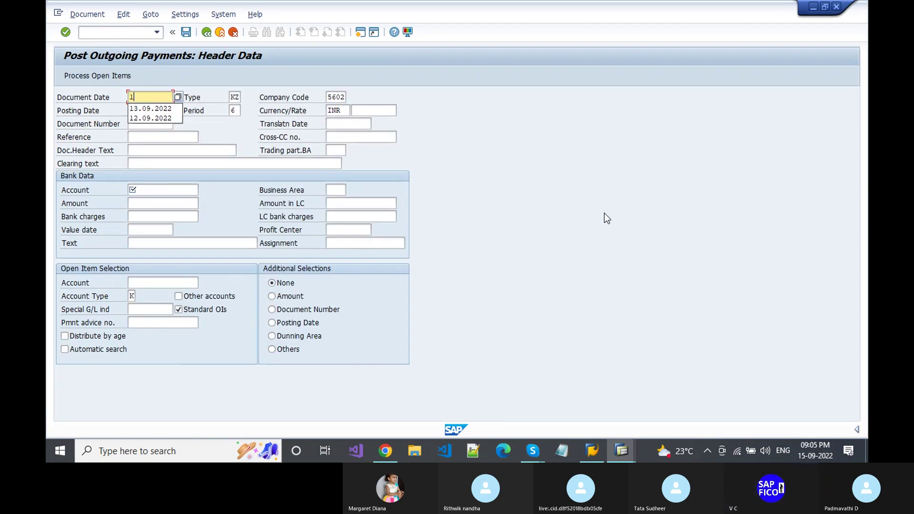
{"action": "type", "text": "5."}
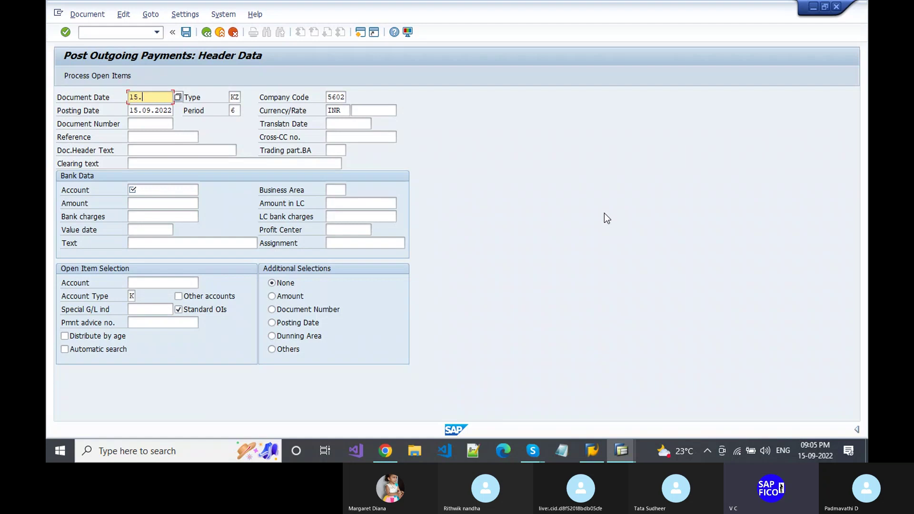
{"action": "type", "text": "09.2022"}
{"action": "key", "text": "Tab"}
{"action": "key", "text": "Tab"}
{"action": "key", "text": "Tab"}
{"action": "key", "text": "Tab"}
{"action": "key", "text": "Tab"}
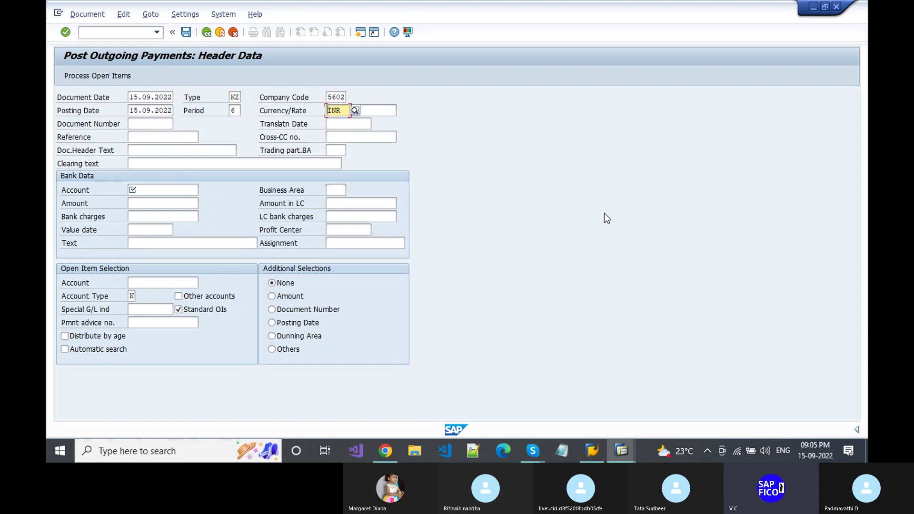
{"action": "type", "text": "USD"}
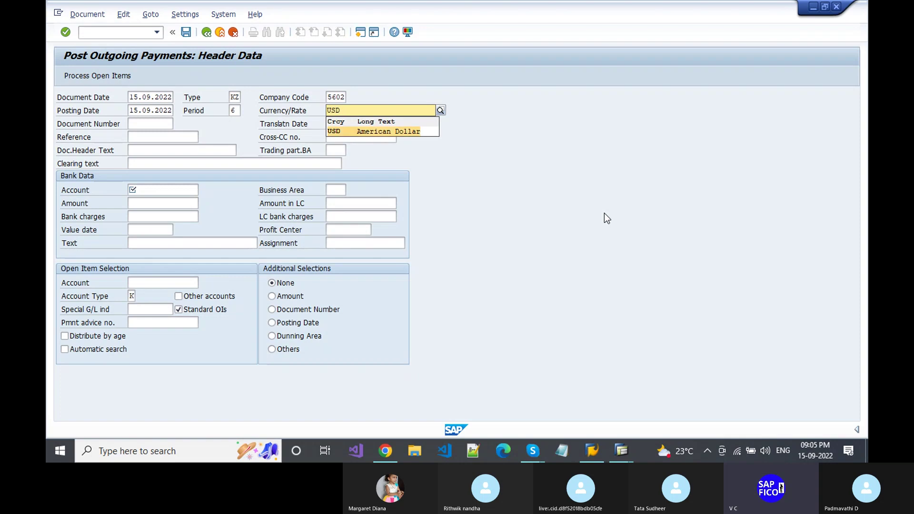
{"action": "key", "text": "Return"}
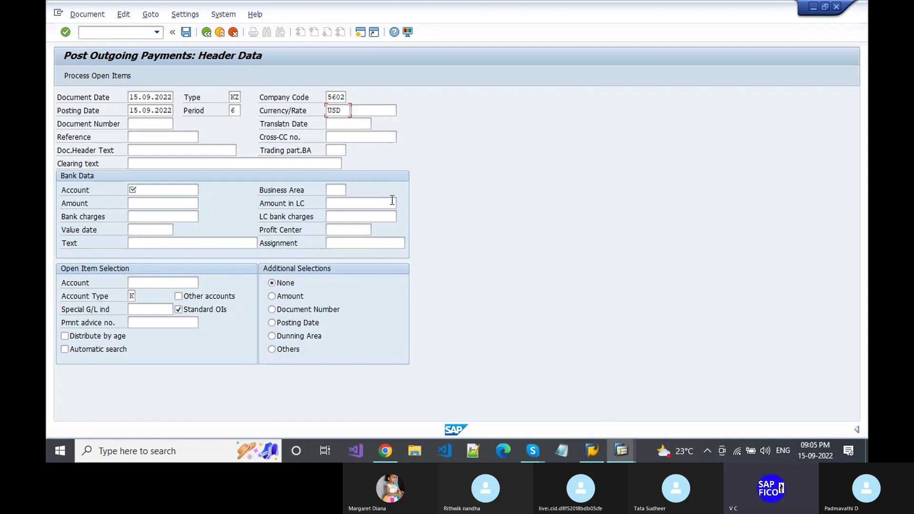
{"action": "left_click", "coordinate": [176, 138]}
{"action": "type", "text": "234"}
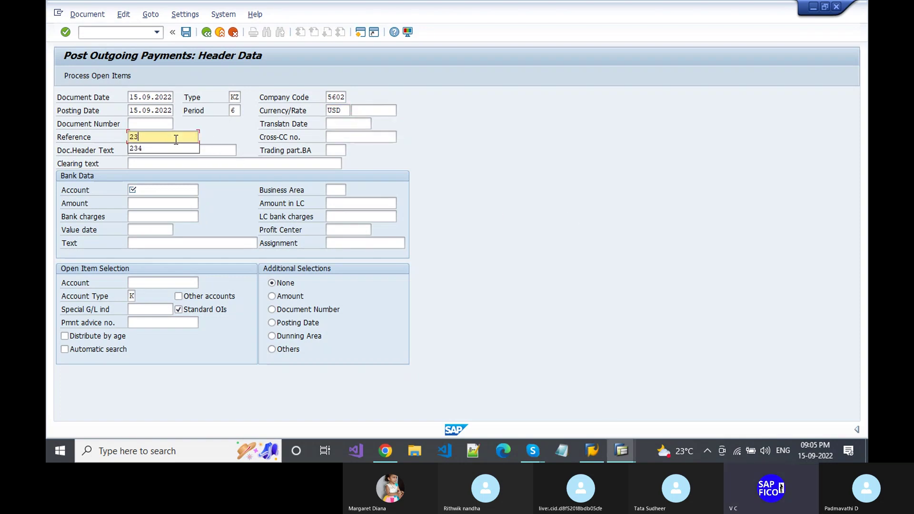
{"action": "key", "text": "Tab"}
{"action": "key", "text": "Tab"}
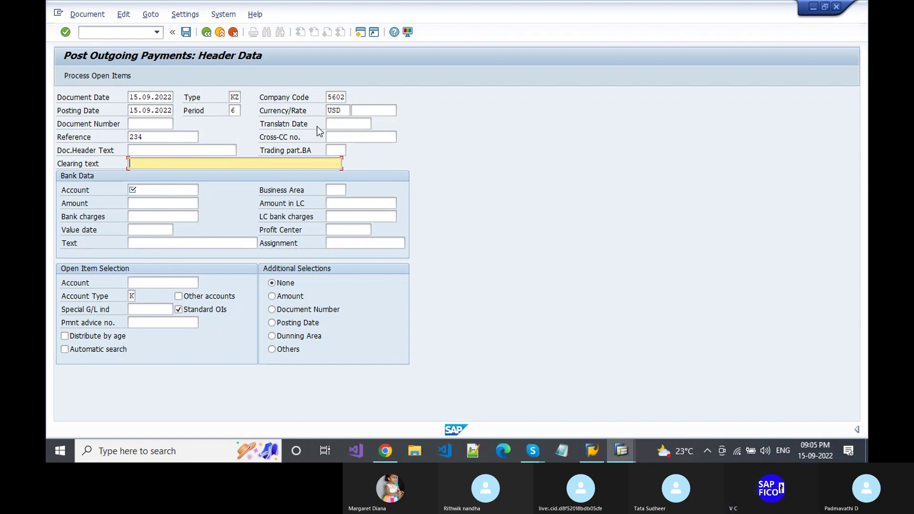
{"action": "left_click", "coordinate": [363, 111]}
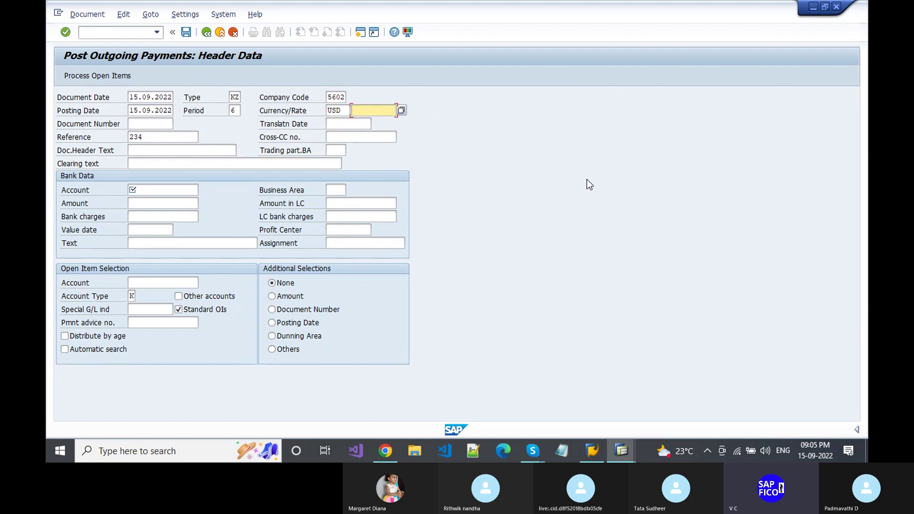
- Enter exchange rate 79.81 and clearing text 'Payment clearing to vendor'
{"action": "type", "text": "79.81"}
{"action": "key", "text": "Tab"}
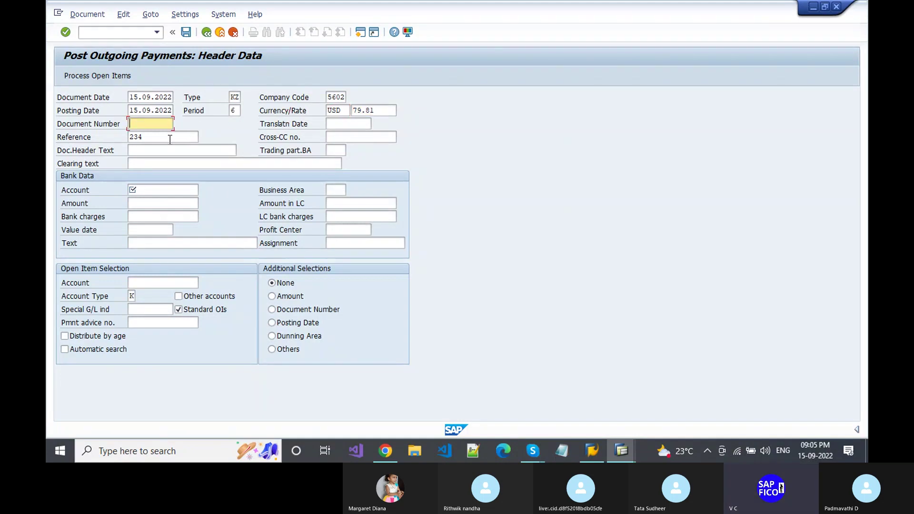
{"action": "key", "text": "Tab"}
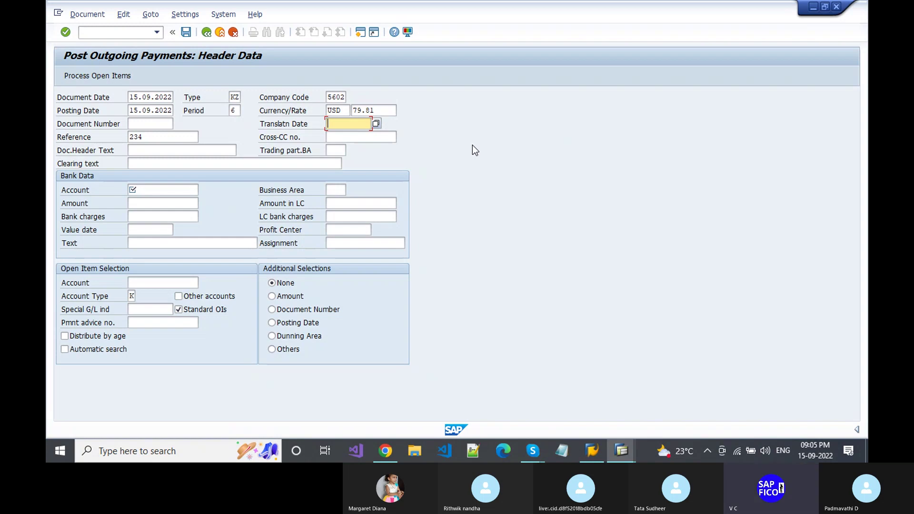
{"action": "key", "text": "Tab"}
{"action": "key", "text": "Tab"}
{"action": "key", "text": "Tab"}
{"action": "key", "text": "Tab"}
{"action": "key", "text": "Tab"}
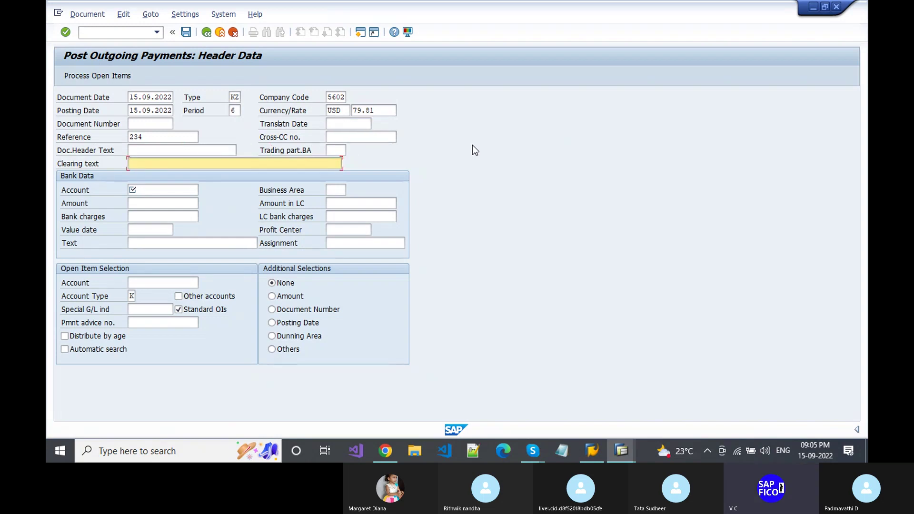
{"action": "key", "text": "Down"}
{"action": "key", "text": "Down"}
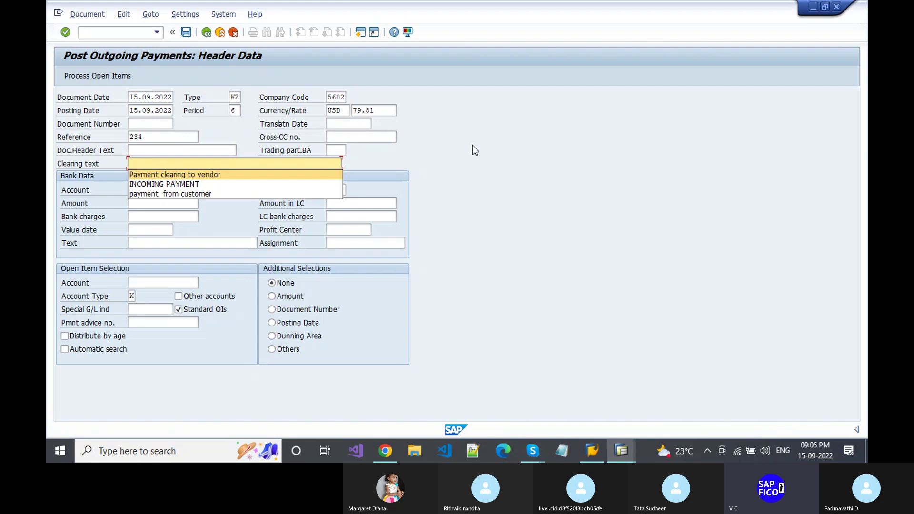
{"action": "key", "text": "Return"}
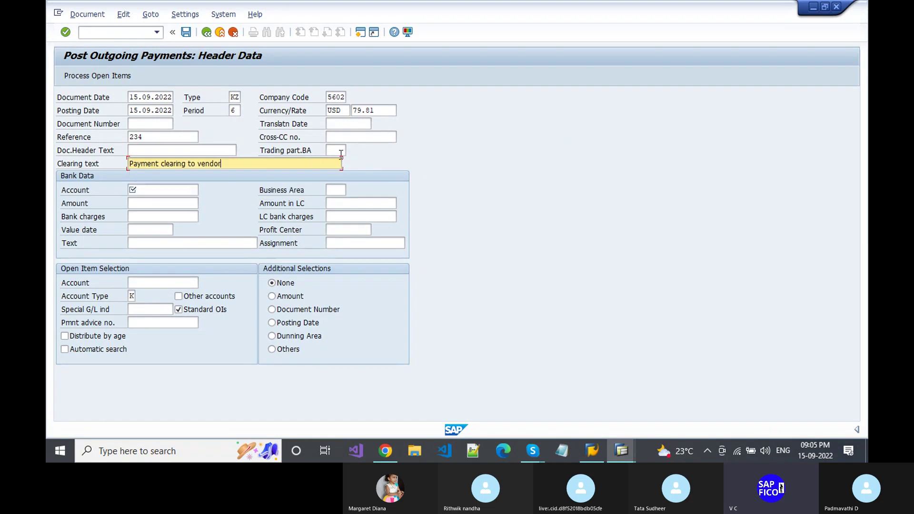
- Set the bank account to HBFC Bank Account through the G/L account search
{"action": "left_click", "coordinate": [153, 190]}
{"action": "left_click", "coordinate": [150, 190]}
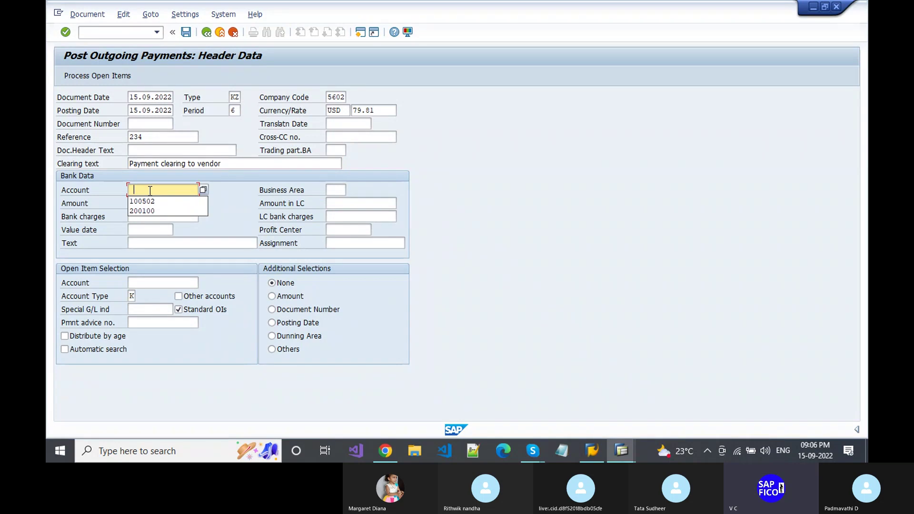
{"action": "key", "text": "Down"}
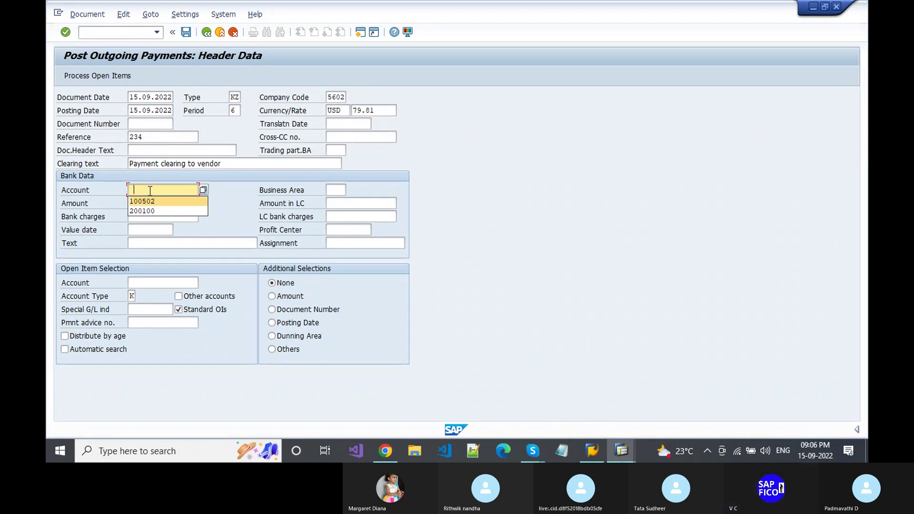
{"action": "left_click", "coordinate": [202, 188]}
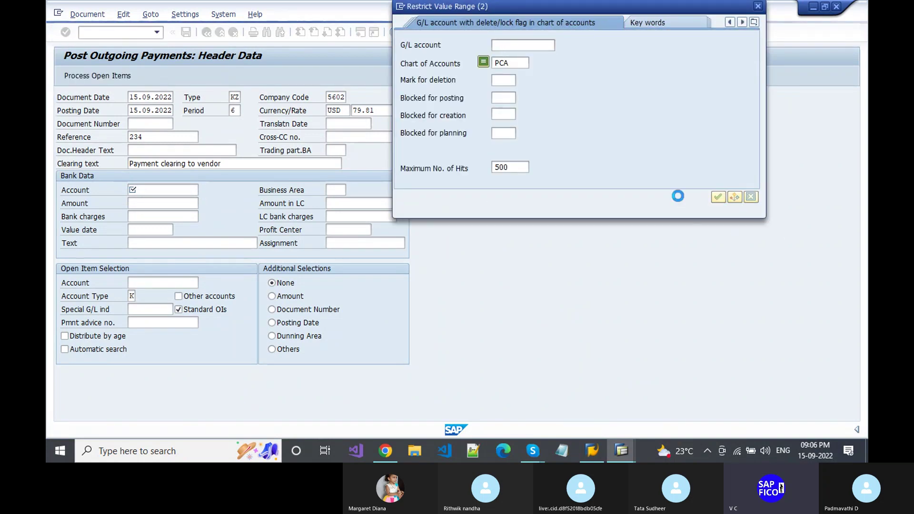
{"action": "key", "text": "Return"}
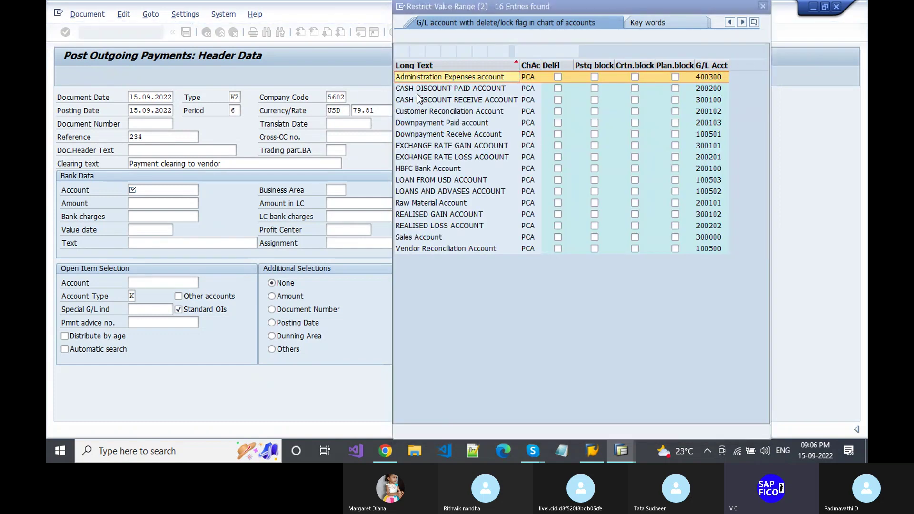
{"action": "double_click", "coordinate": [421, 169]}
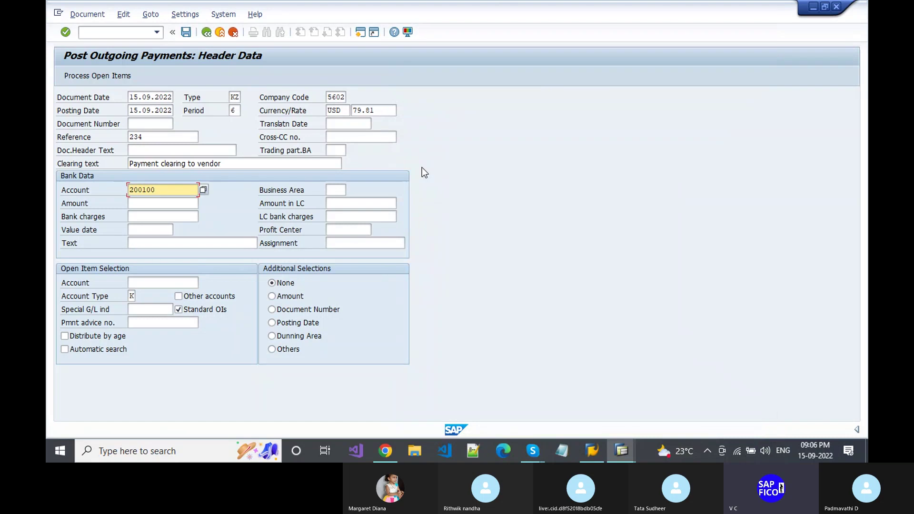
- Enter a payment amount of 1000
{"action": "left_click", "coordinate": [161, 208]}
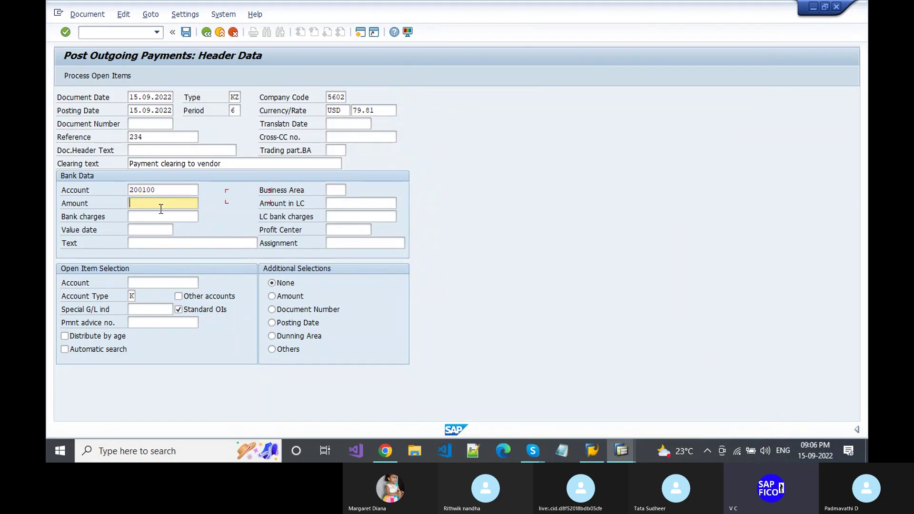
{"action": "type", "text": "100"}
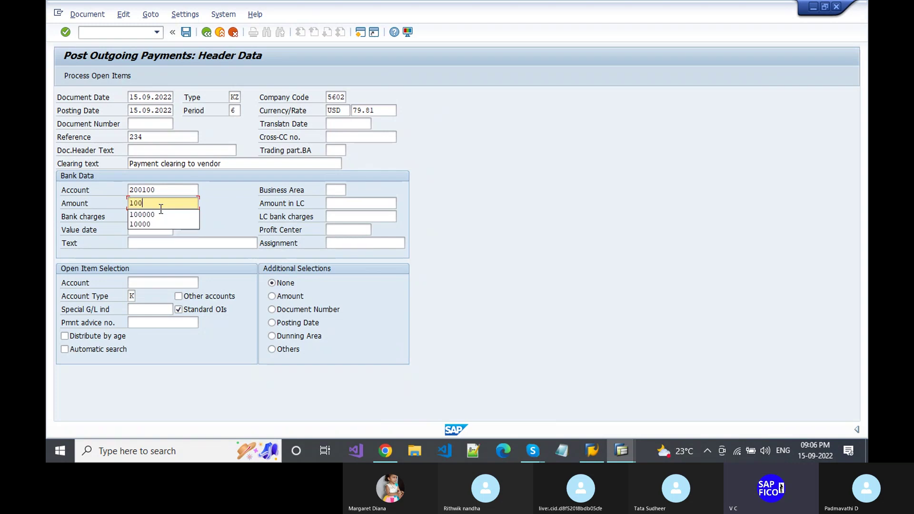
{"action": "type", "text": "0"}
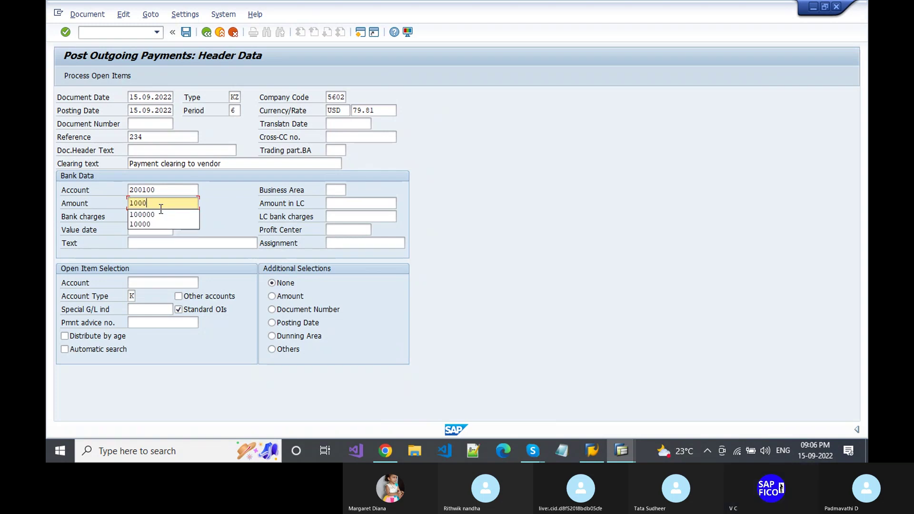
{"action": "left_click", "coordinate": [161, 208]}
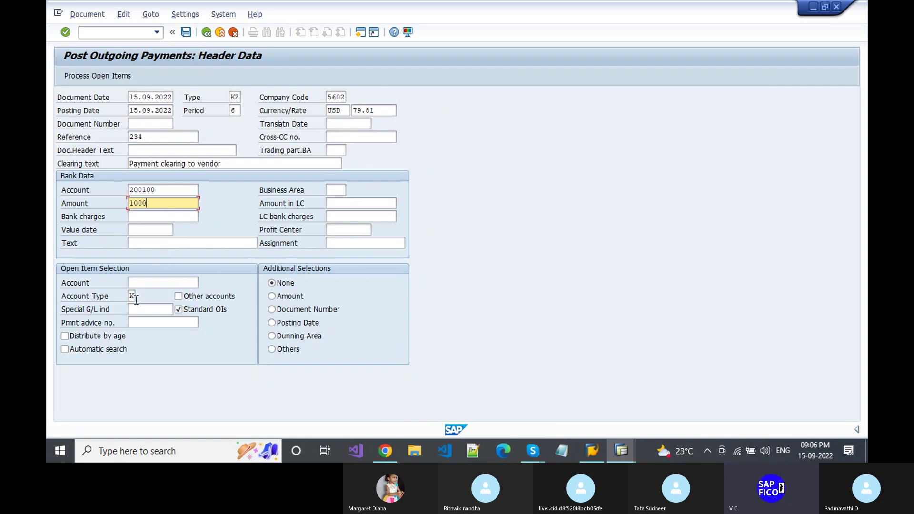
- Select the previously used vendor account for open items
{"action": "left_click", "coordinate": [147, 286]}
{"action": "key", "text": "space"}
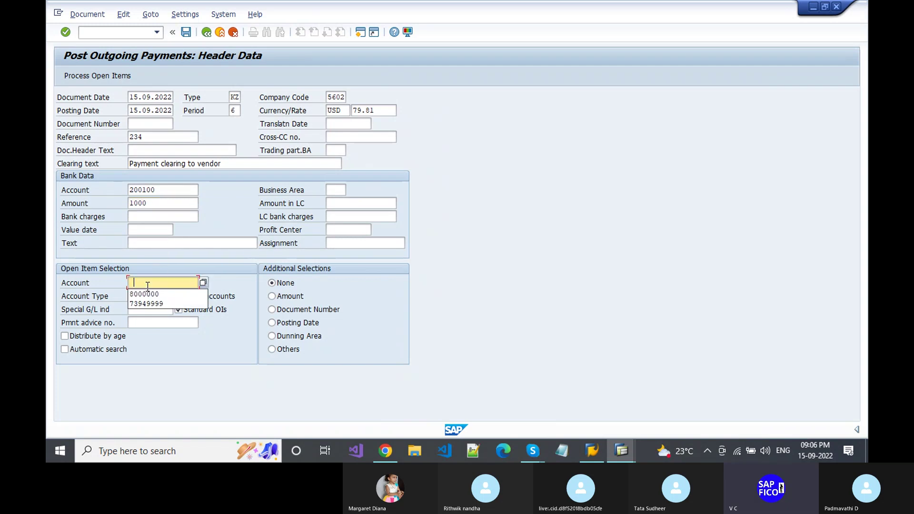
{"action": "key", "text": "Down"}
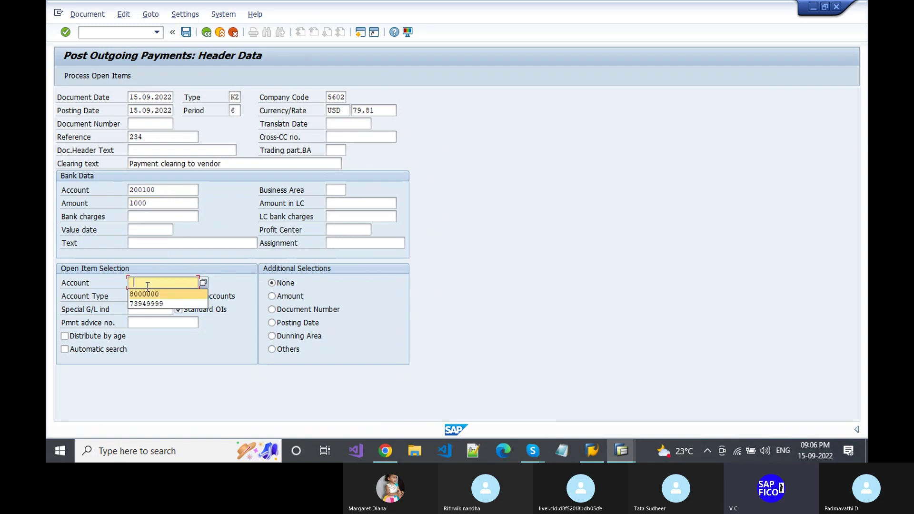
{"action": "key", "text": "Down"}
{"action": "key", "text": "Return"}
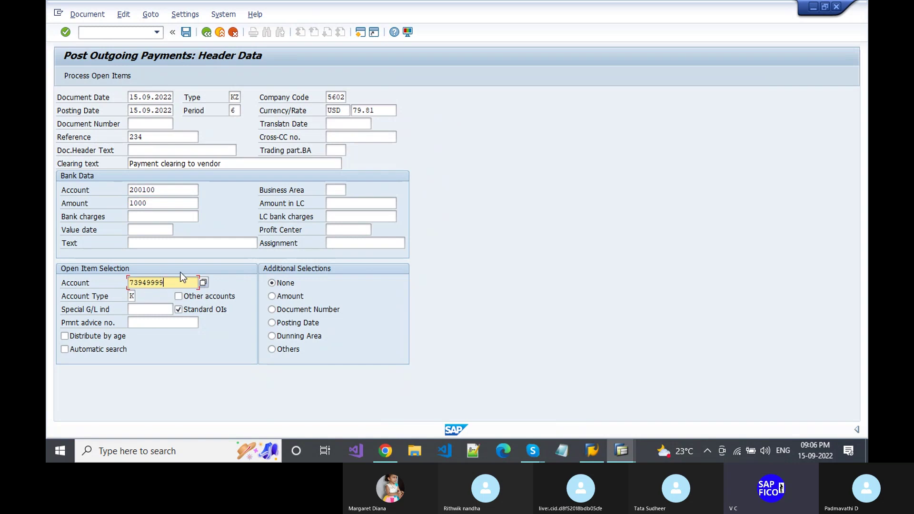
- Set the bank line text to 'Payment clearing to vendor'
{"action": "left_click", "coordinate": [171, 244]}
{"action": "left_click", "coordinate": [170, 245]}
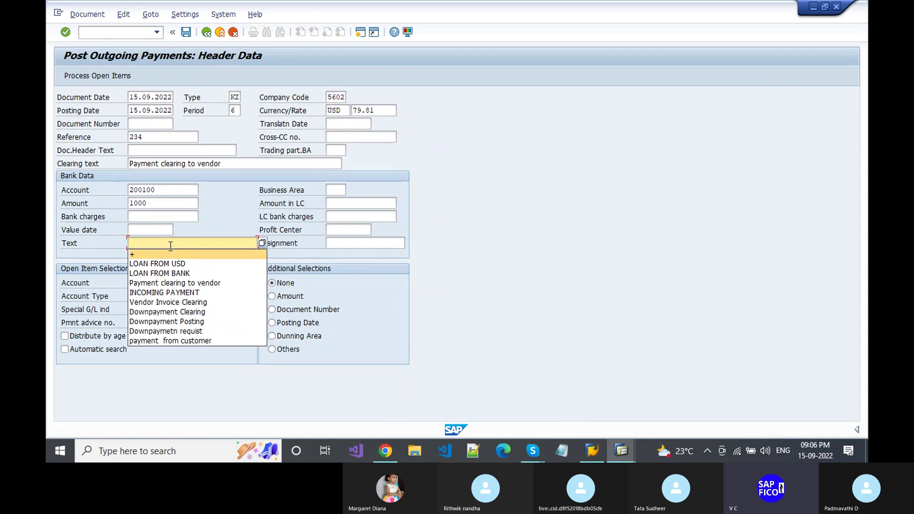
{"action": "key", "text": "Down"}
{"action": "key", "text": "Down"}
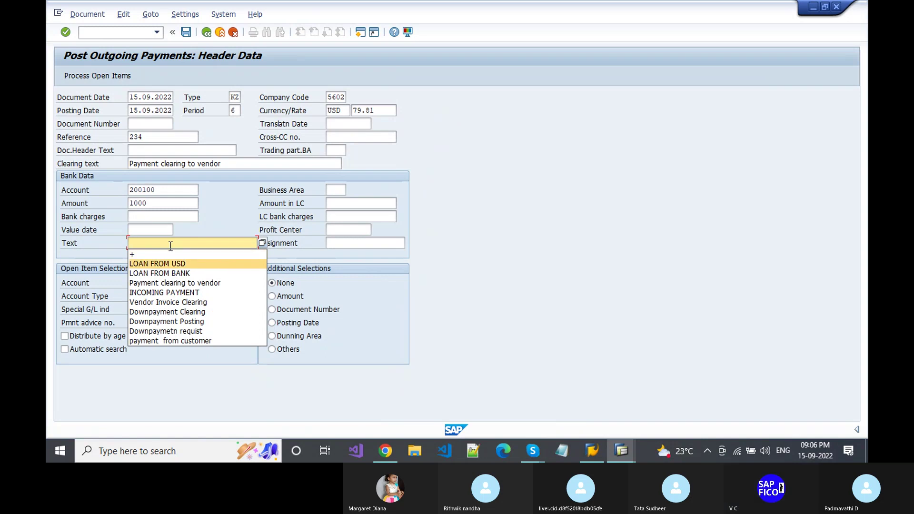
{"action": "key", "text": "Down"}
{"action": "key", "text": "Return"}
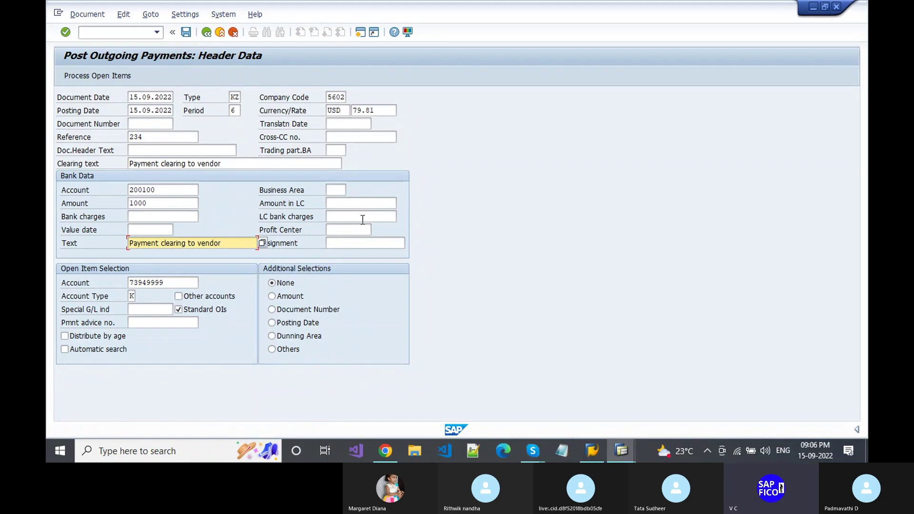
{"action": "left_click", "coordinate": [189, 281]}
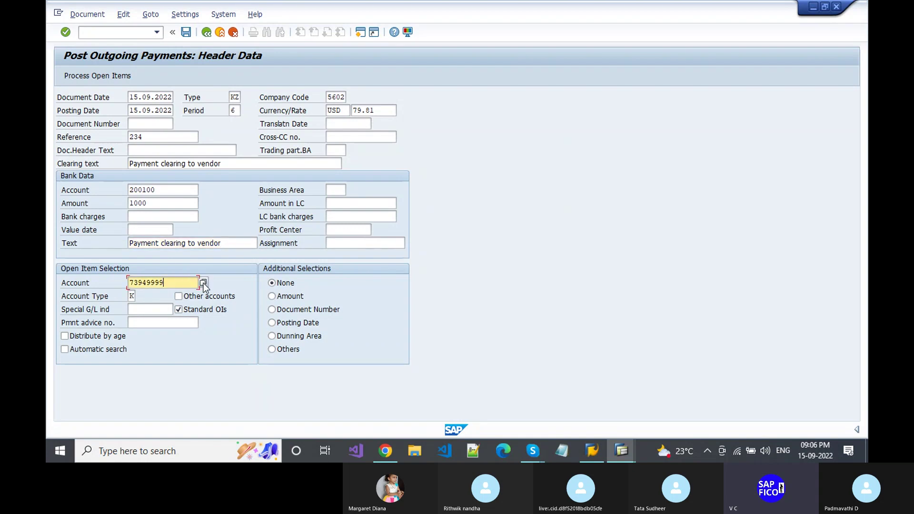
- Search vendors in company code 5602 without a vendor filter and take 8000000 as the open-item account
{"action": "key", "text": "Return"}
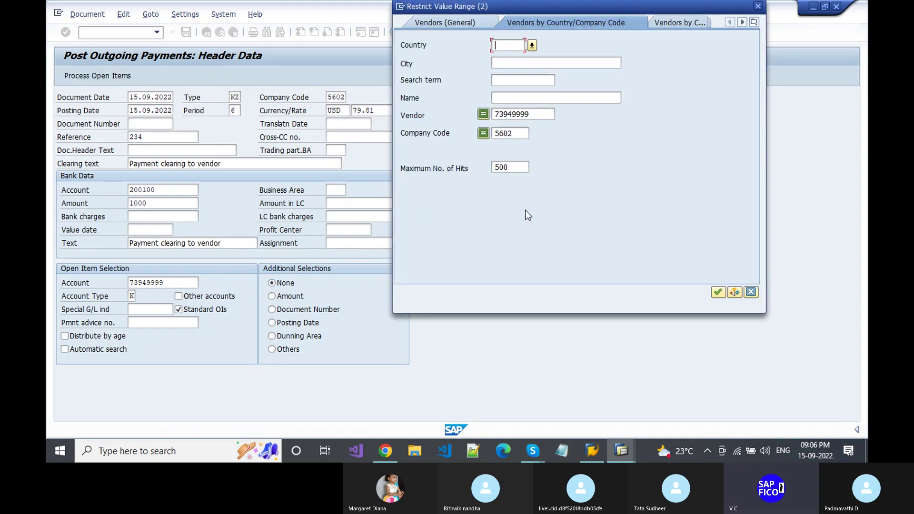
{"action": "key", "text": "Return"}
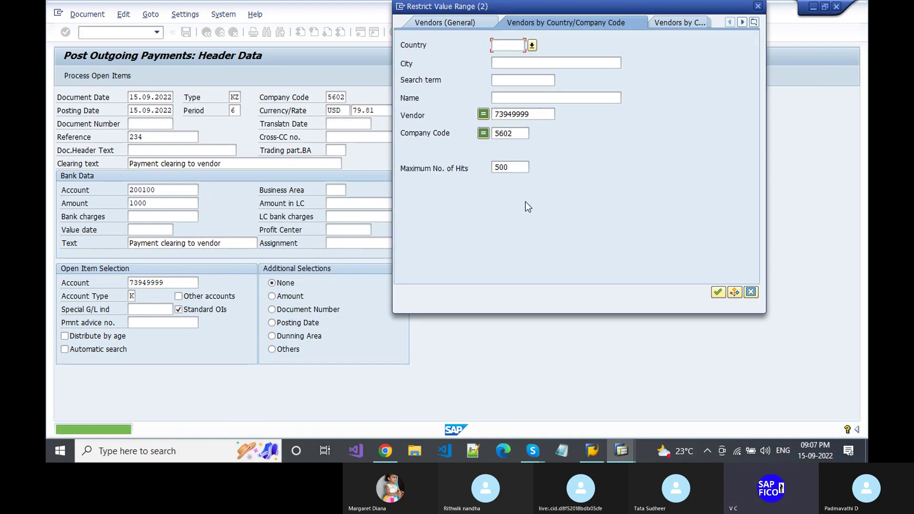
{"action": "left_click", "coordinate": [544, 112]}
{"action": "key", "text": "BackSpace"}
{"action": "key", "text": "BackSpace"}
{"action": "key", "text": "BackSpace"}
{"action": "key", "text": "BackSpace"}
{"action": "key", "text": "BackSpace"}
{"action": "key", "text": "BackSpace"}
{"action": "key", "text": "BackSpace"}
{"action": "key", "text": "BackSpace"}
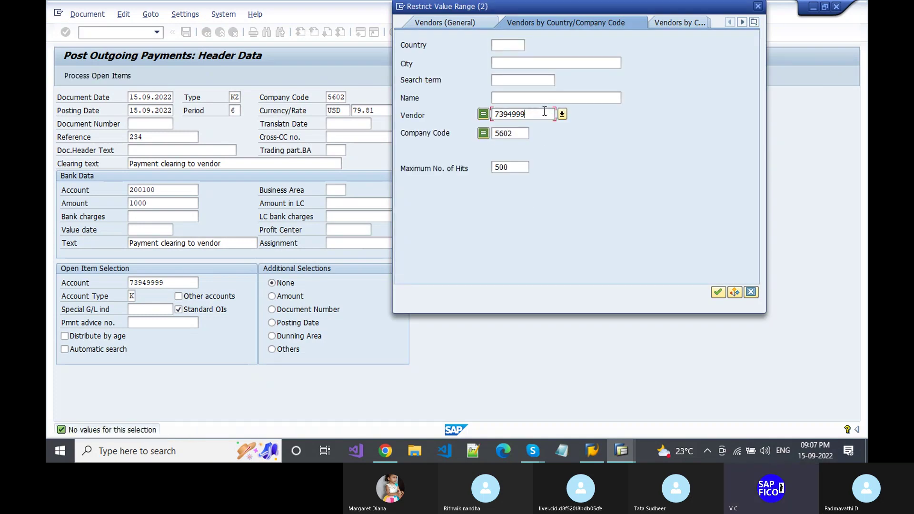
{"action": "key", "text": "Return"}
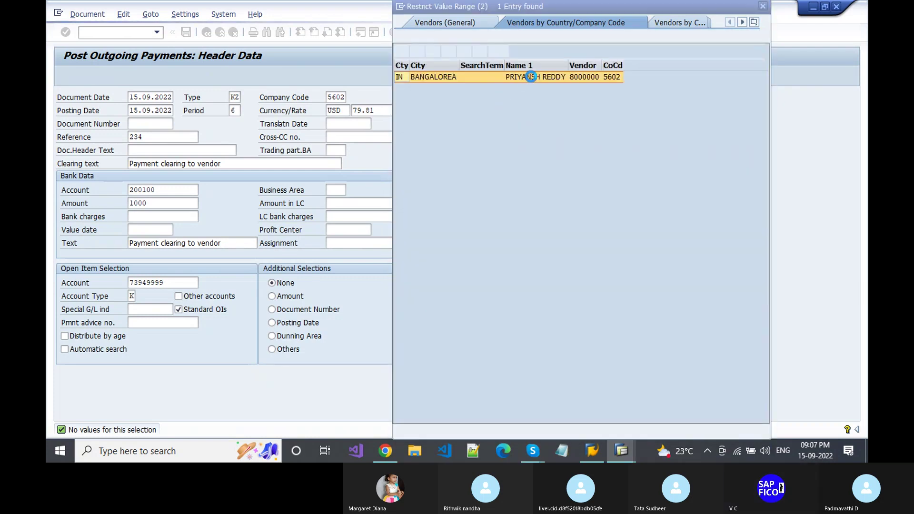
{"action": "double_click", "coordinate": [535, 77]}
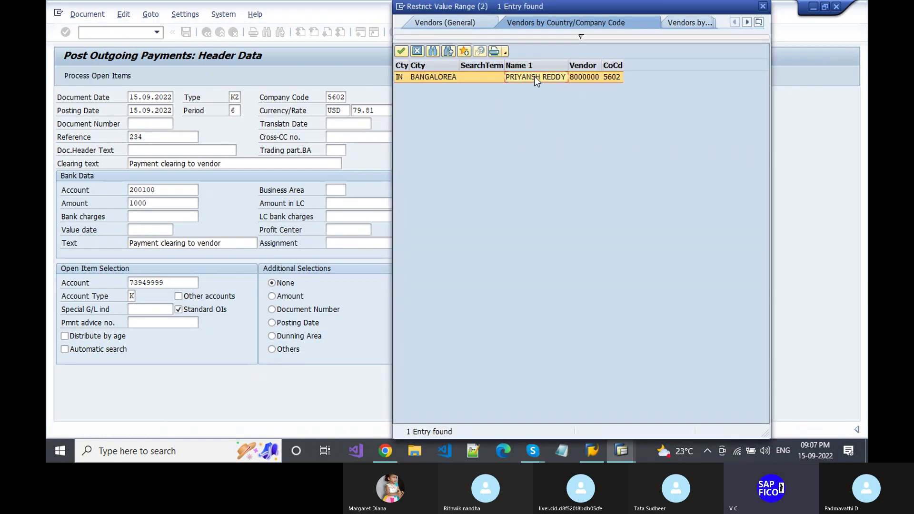
{"action": "double_click", "coordinate": [534, 77]}
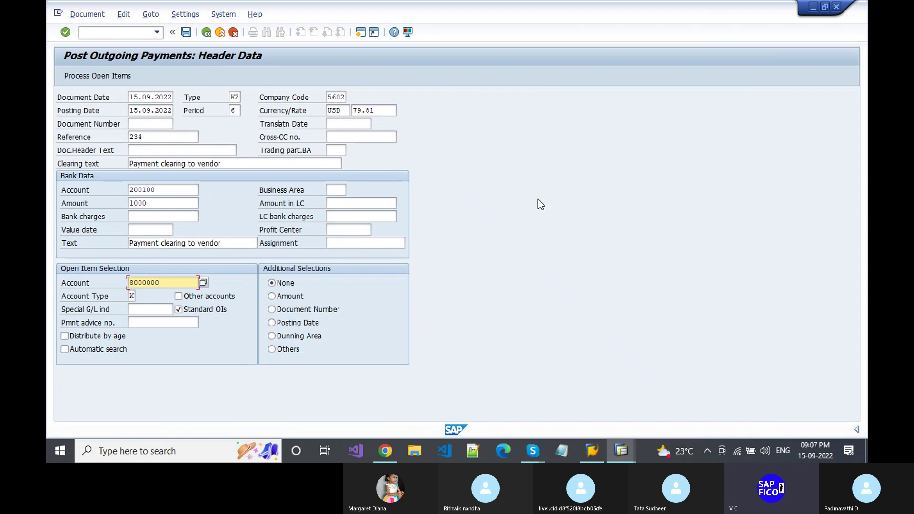
- Correct the exchange rate from 79.81 to 79,81 and load the vendor's two open items
{"action": "left_click", "coordinate": [91, 76]}
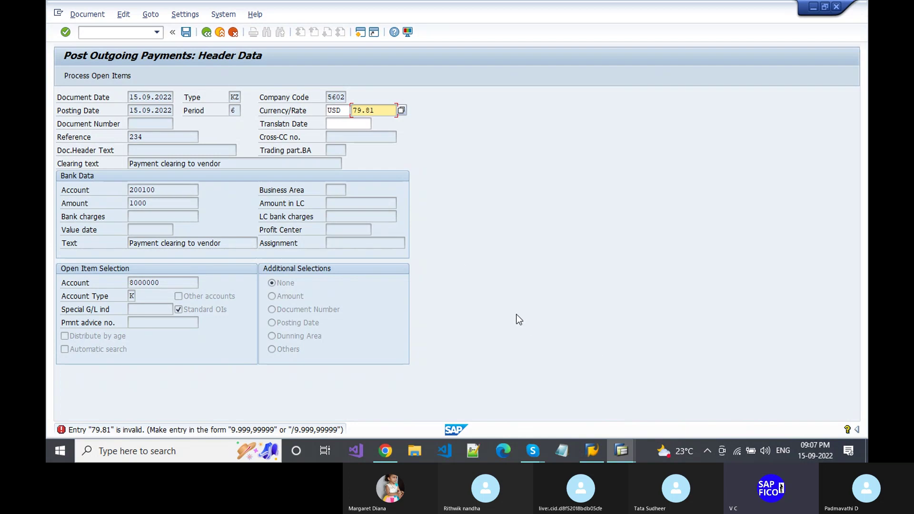
{"action": "left_click", "coordinate": [362, 111]}
{"action": "key", "text": "Delete"}
{"action": "type", "text": ","}
{"action": "key", "text": "Return"}
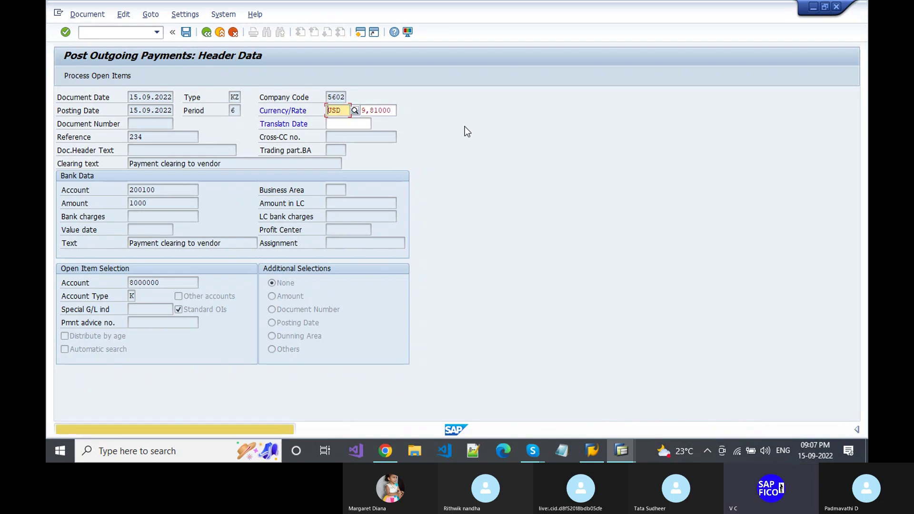
{"action": "key", "text": "Return"}
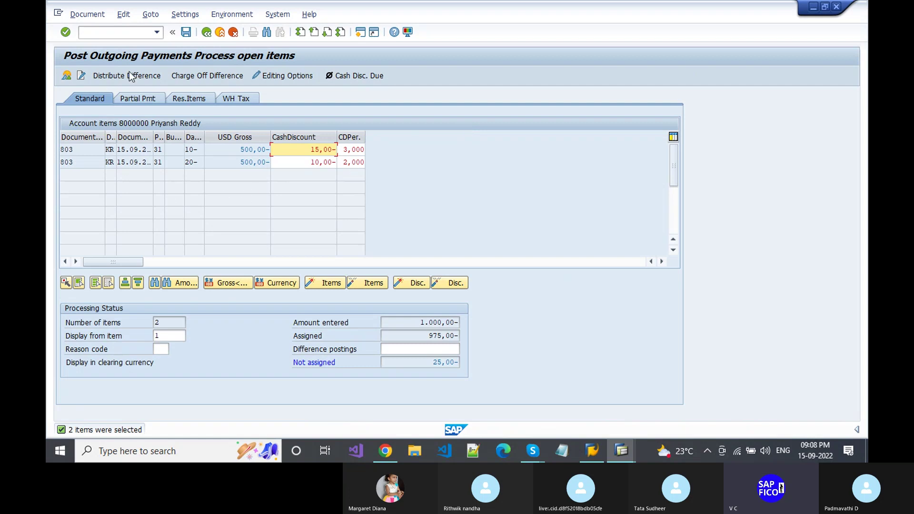
- Charge off the difference and set the HDFC Bank line amount to 975, accepting the rate warning
{"action": "left_click", "coordinate": [205, 81]}
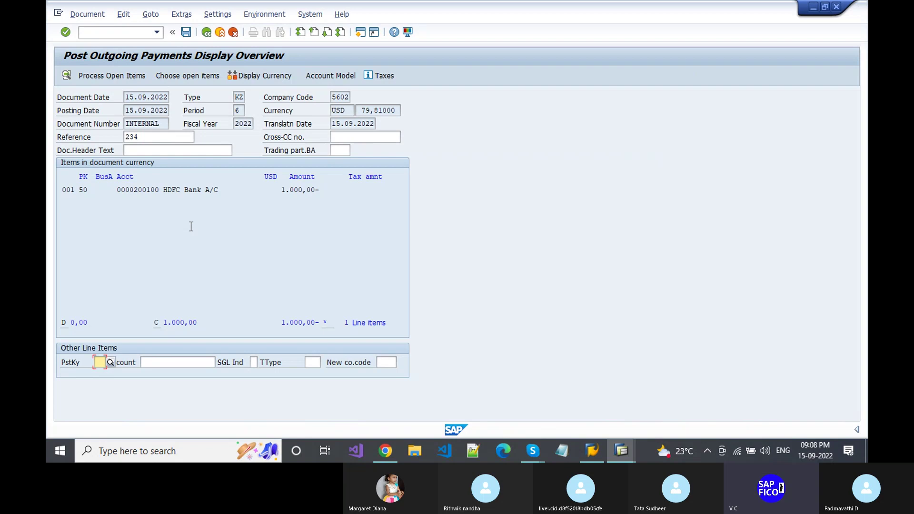
{"action": "double_click", "coordinate": [216, 190]}
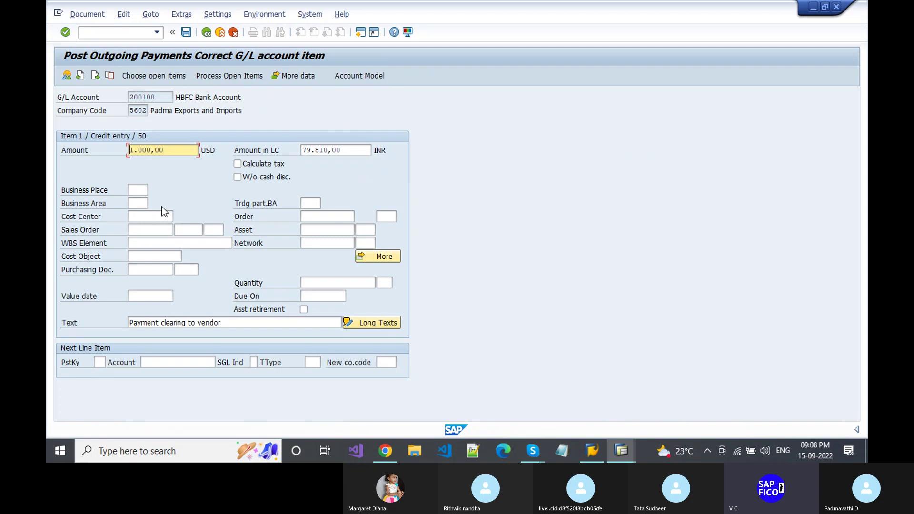
{"action": "key", "text": "BackSpace"}
{"action": "key", "text": "BackSpace"}
{"action": "key", "text": "BackSpace"}
{"action": "key", "text": "BackSpace"}
{"action": "key", "text": "BackSpace"}
{"action": "key", "text": "BackSpace"}
{"action": "key", "text": "BackSpace"}
{"action": "key", "text": "BackSpace"}
{"action": "type", "text": "975"}
{"action": "key", "text": "Return"}
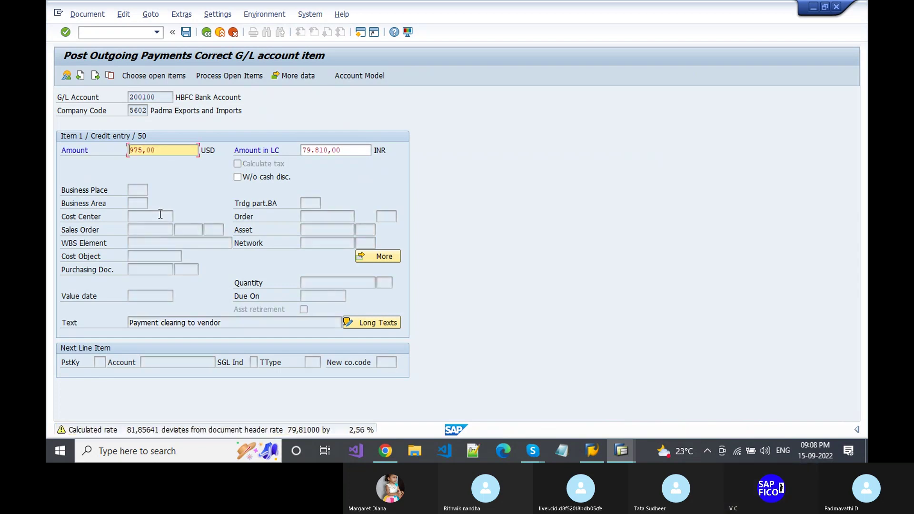
{"action": "key", "text": "Return"}
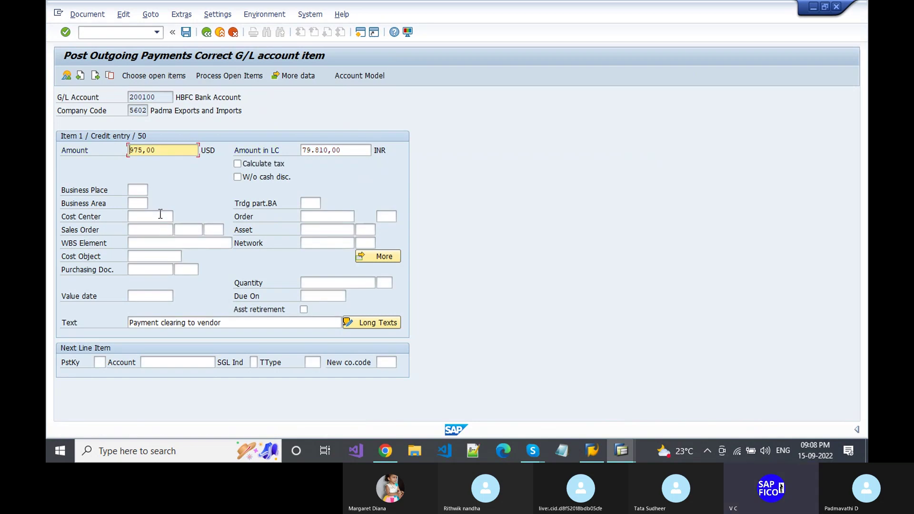
{"action": "left_click", "coordinate": [233, 76]}
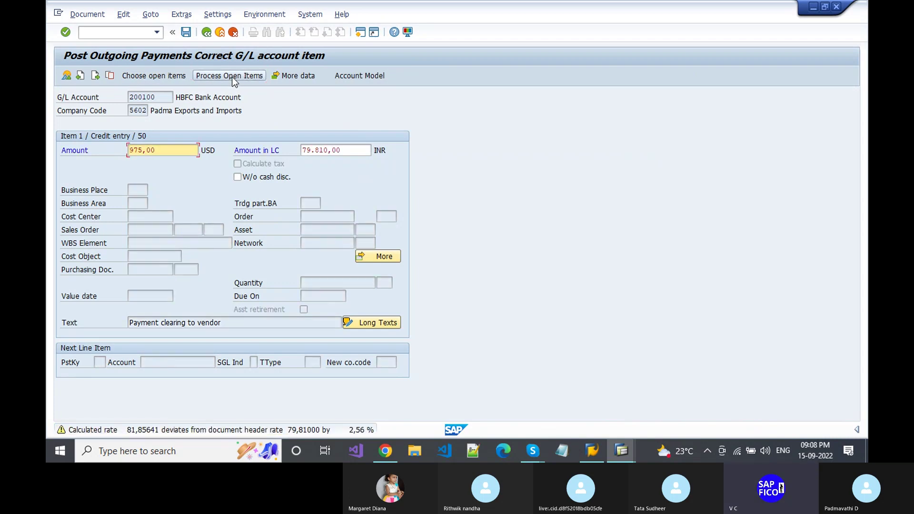
{"action": "left_click", "coordinate": [233, 76]}
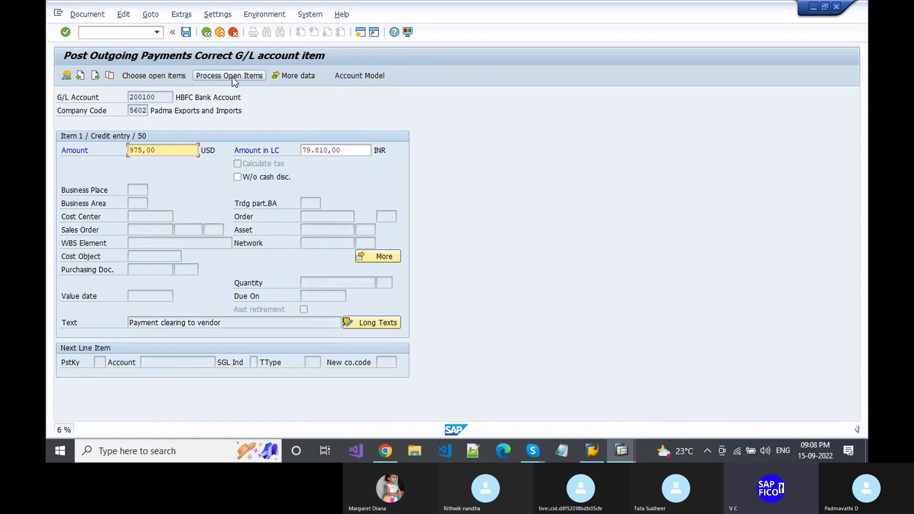
- Return to the open items and simulate the payment, revealing the USD exchange-rate accounts error
{"action": "left_click", "coordinate": [232, 76]}
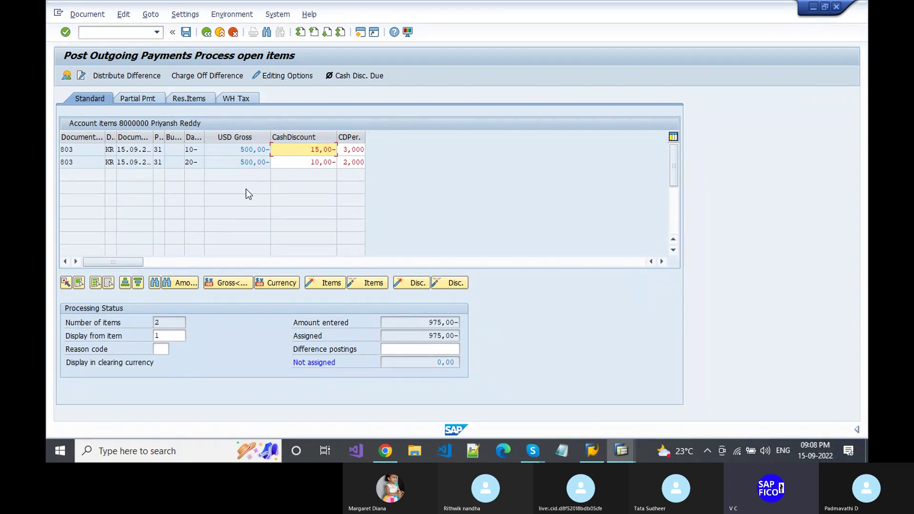
{"action": "left_click", "coordinate": [82, 16]}
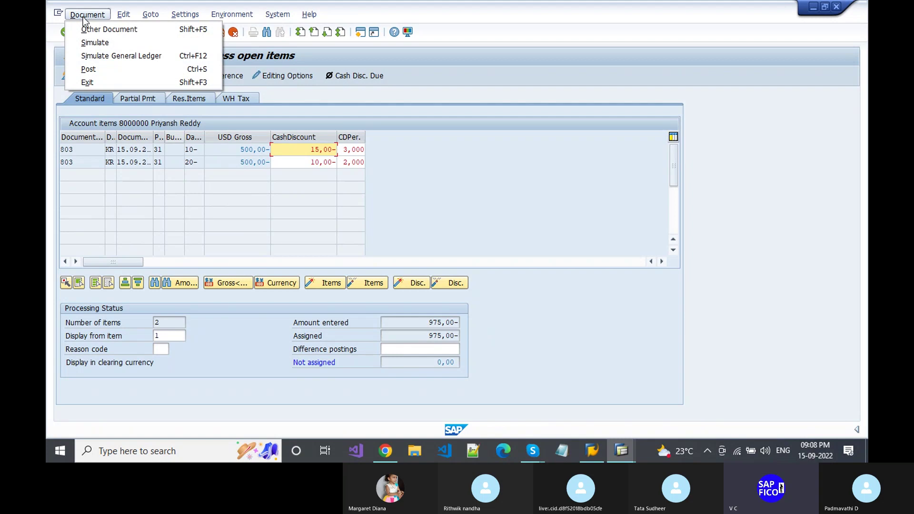
{"action": "left_click", "coordinate": [95, 44]}
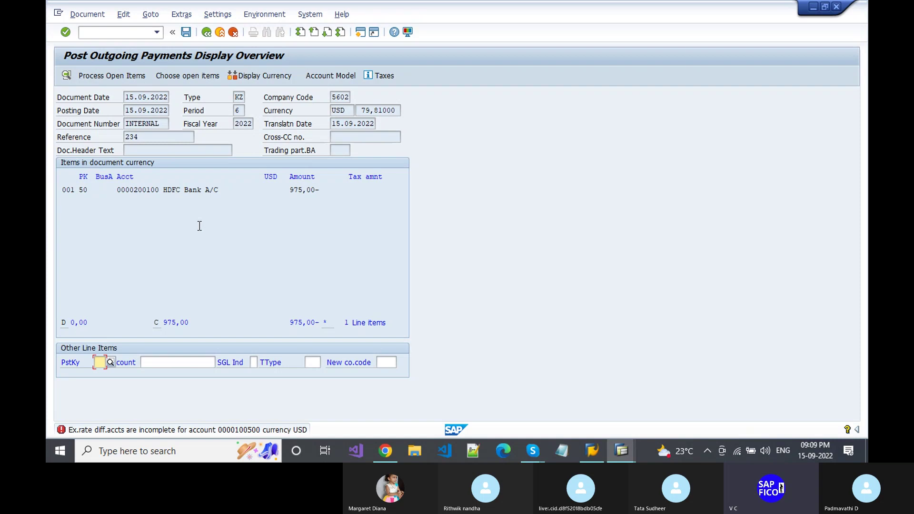
- List vendor 8000000's open line items in FBL1N, showing two 39.000,00 INR items
{"action": "key", "text": "alt+Tab"}
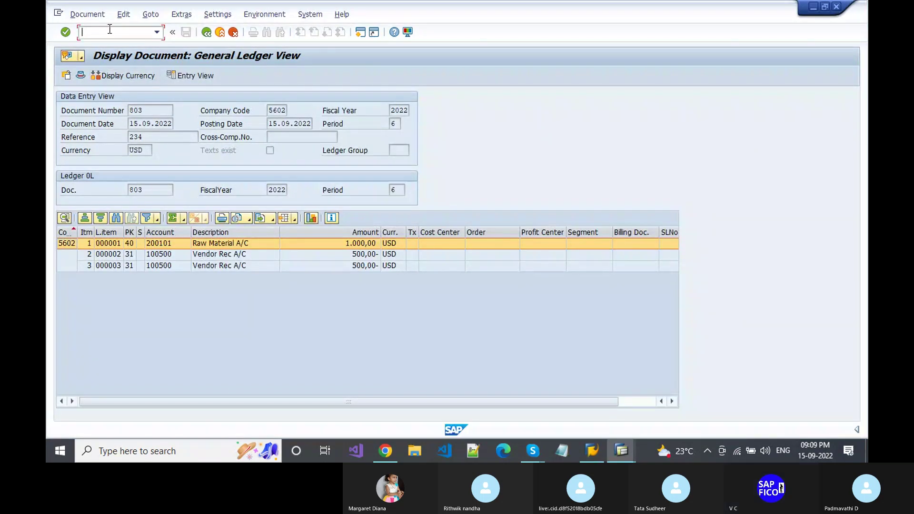
{"action": "type", "text": "/nfbl1n"}
{"action": "key", "text": "Return"}
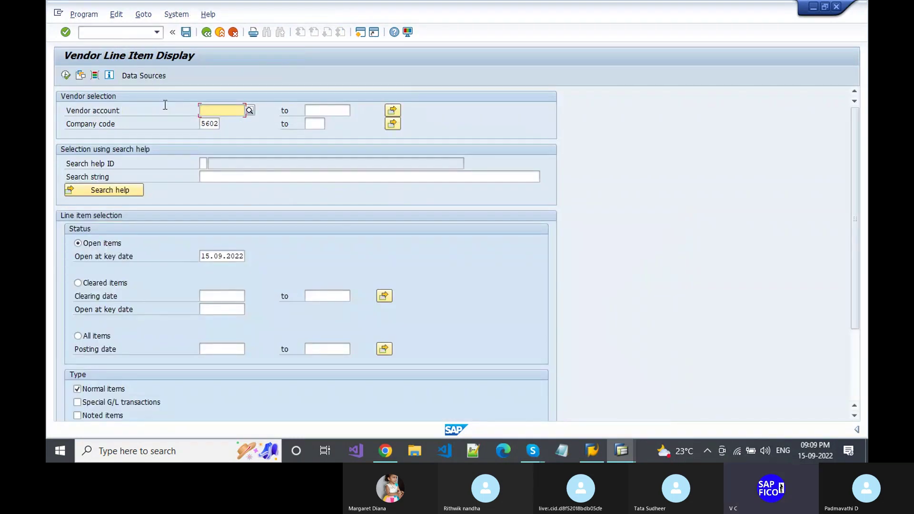
{"action": "left_click", "coordinate": [250, 109]}
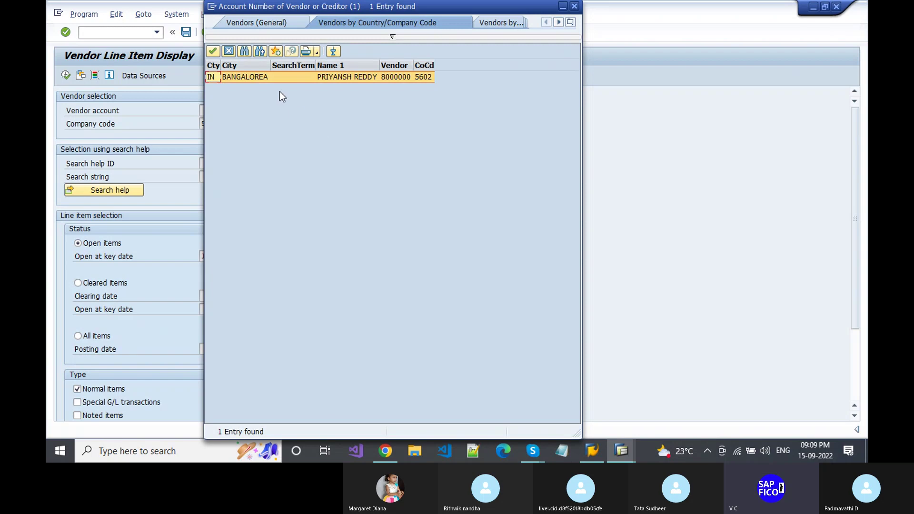
{"action": "double_click", "coordinate": [289, 78]}
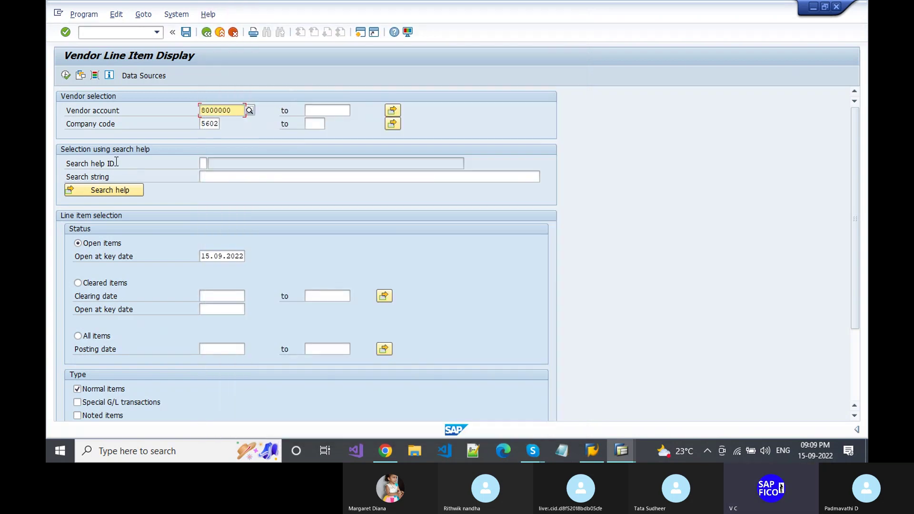
{"action": "left_click", "coordinate": [65, 76]}
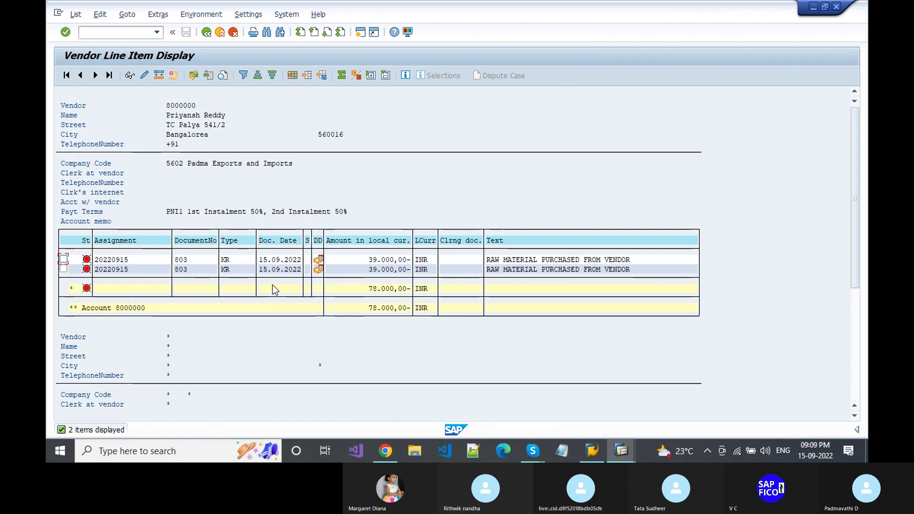
{"action": "left_click", "coordinate": [736, 359]}
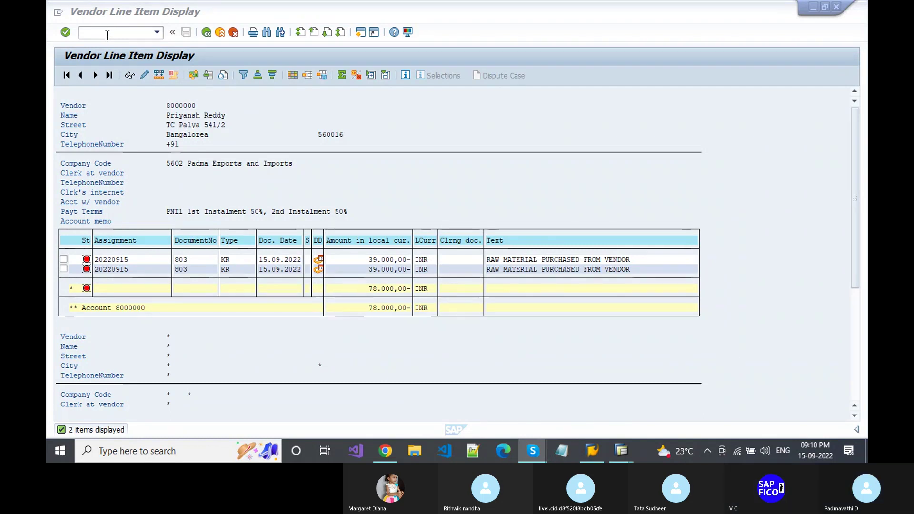
- Leave the report for SAP Easy Access with /n
{"action": "key", "text": "alt+Tab"}
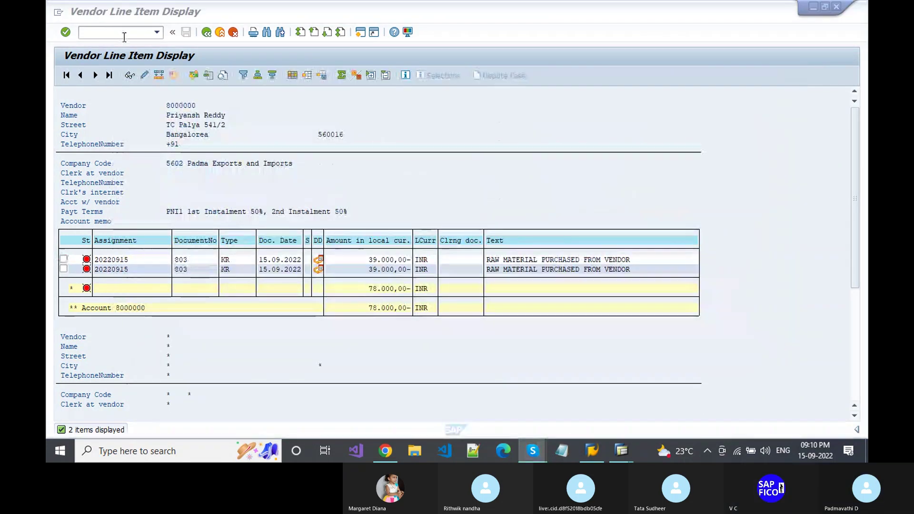
{"action": "left_click", "coordinate": [122, 30]}
{"action": "type", "text": "/"}
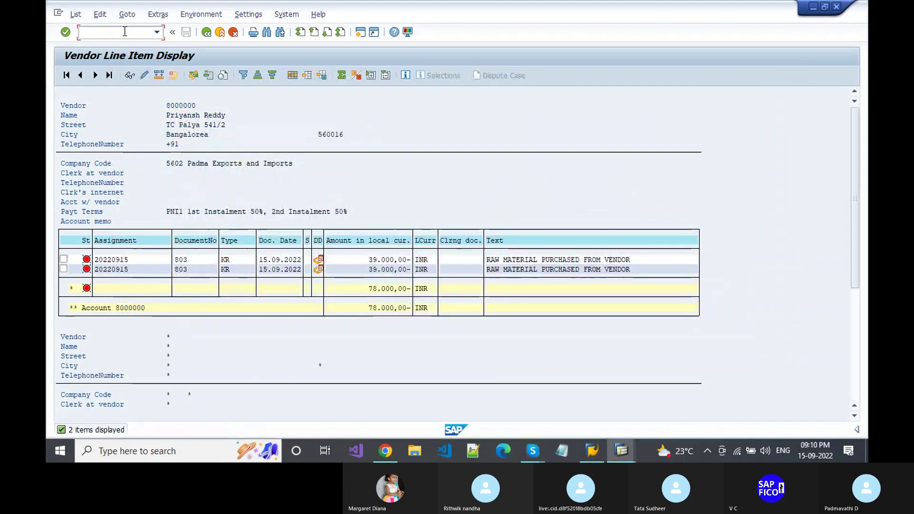
{"action": "type", "text": "n"}
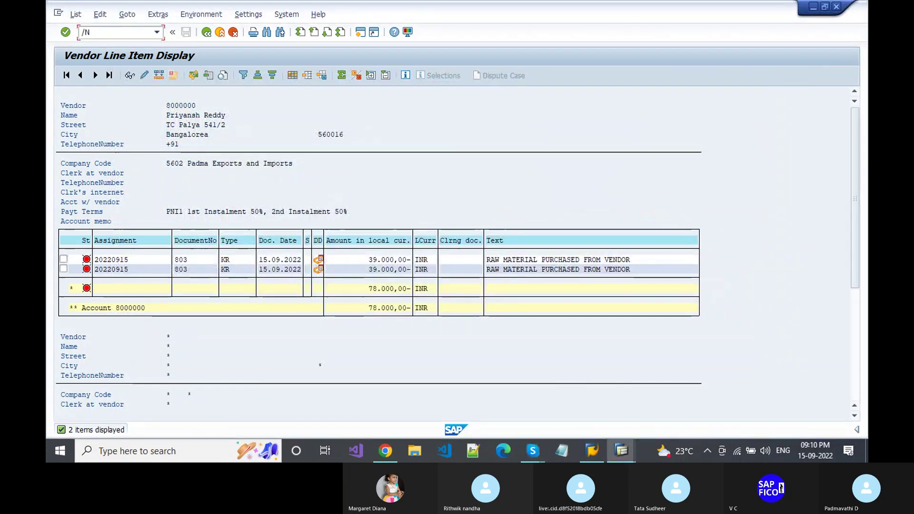
{"action": "key", "text": "Return"}
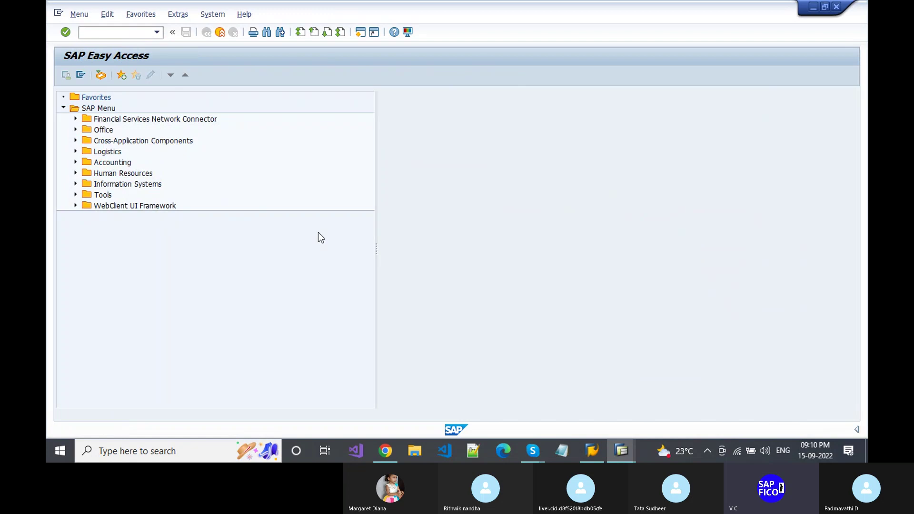
- Switch back to the payment overview and view the exchange-rate difference accounts error details
{"action": "key", "text": "alt+Tab"}
{"action": "key", "text": "Tab"}
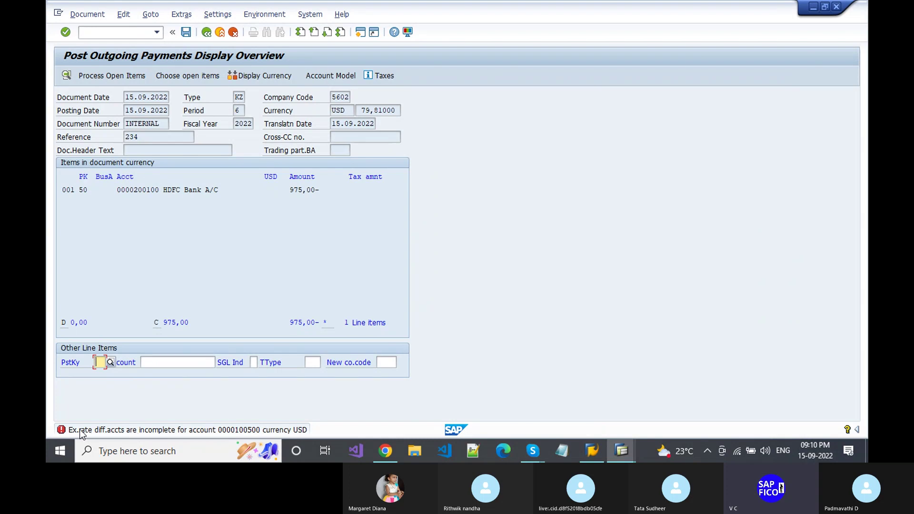
{"action": "left_click", "coordinate": [63, 428]}
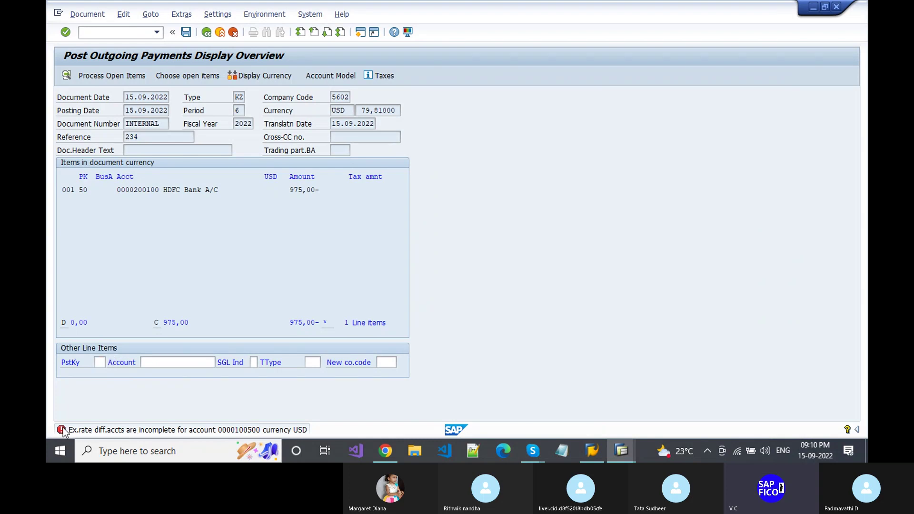
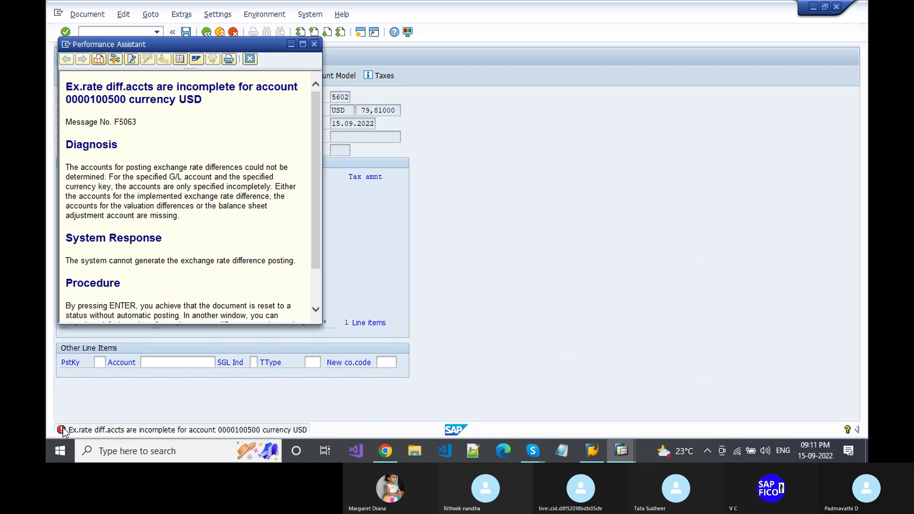
- From the F5063 help, proceed to the exchange rate difference (FWA) automatic posting procedures
{"action": "left_click", "coordinate": [315, 310]}
{"action": "left_click", "coordinate": [315, 311]}
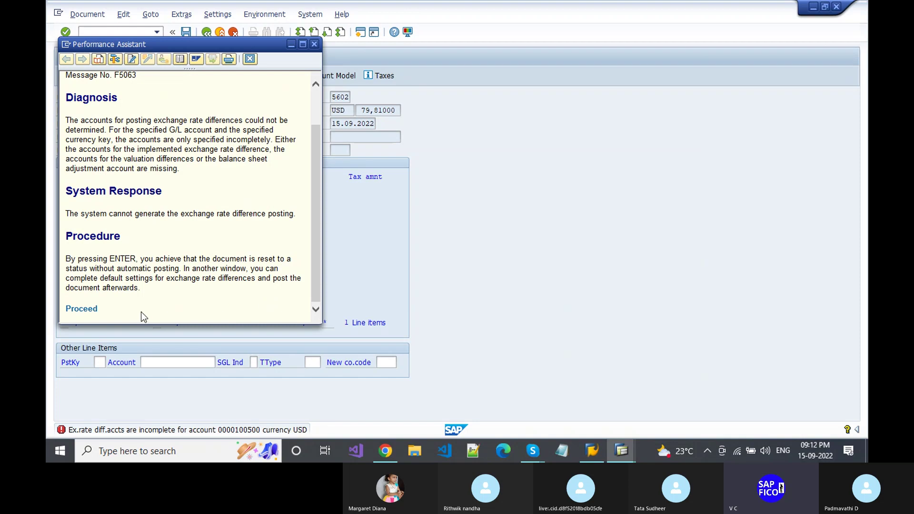
{"action": "left_click", "coordinate": [79, 310]}
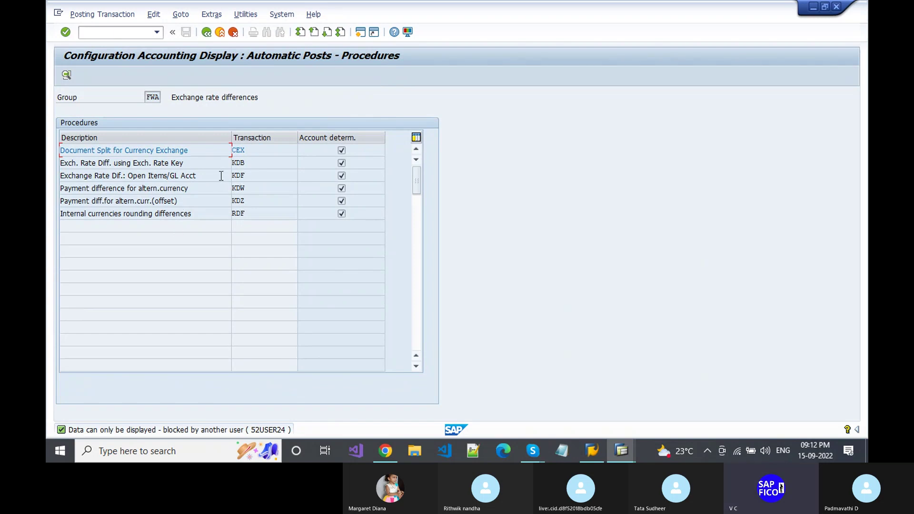
- Open procedure KDF for chart PCA and show G/L 100500's details (Loss 200202, Gain 300102)
{"action": "double_click", "coordinate": [244, 175]}
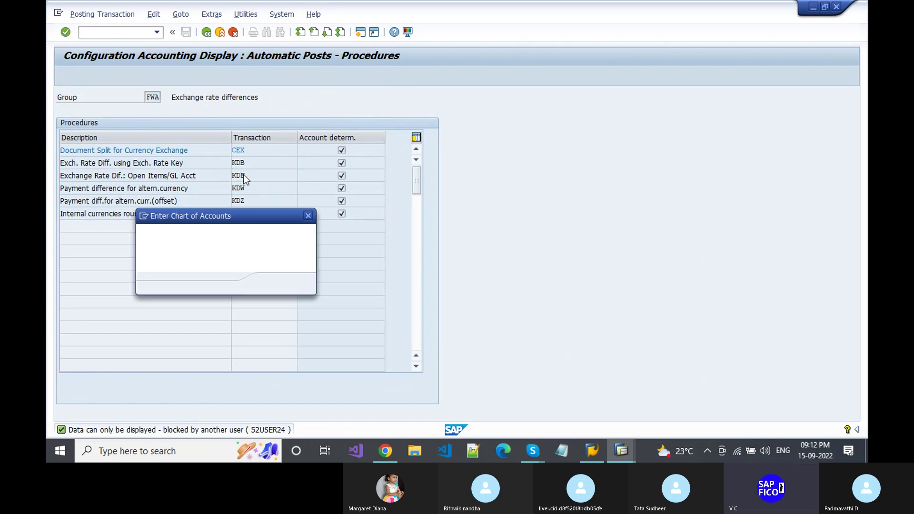
{"action": "key", "text": "Return"}
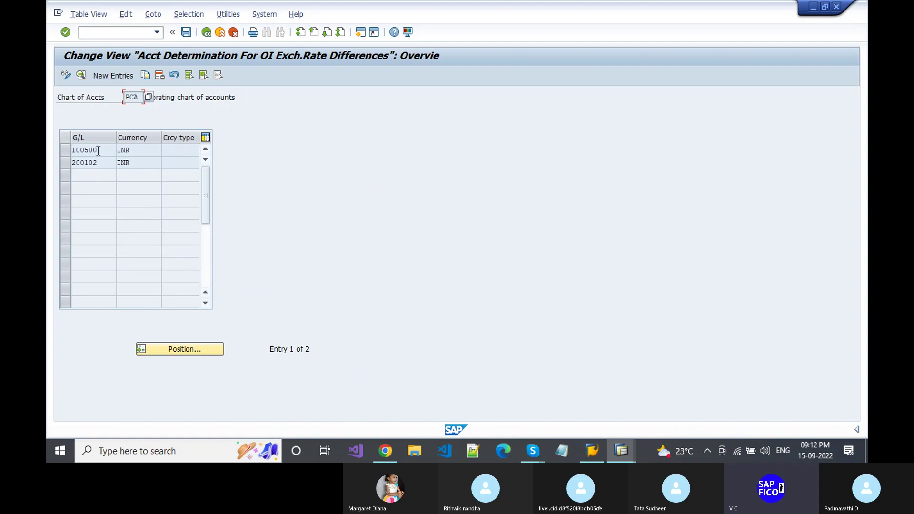
{"action": "double_click", "coordinate": [98, 149]}
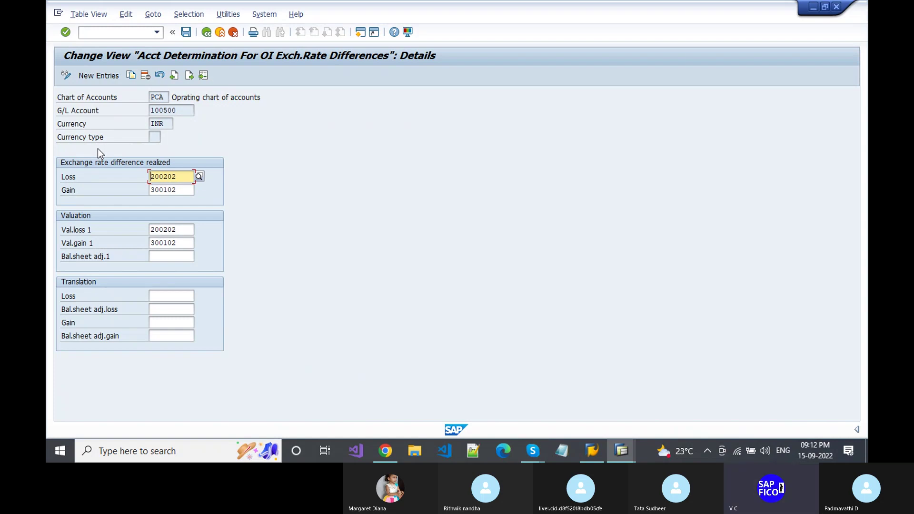
{"action": "left_click", "coordinate": [192, 112]}
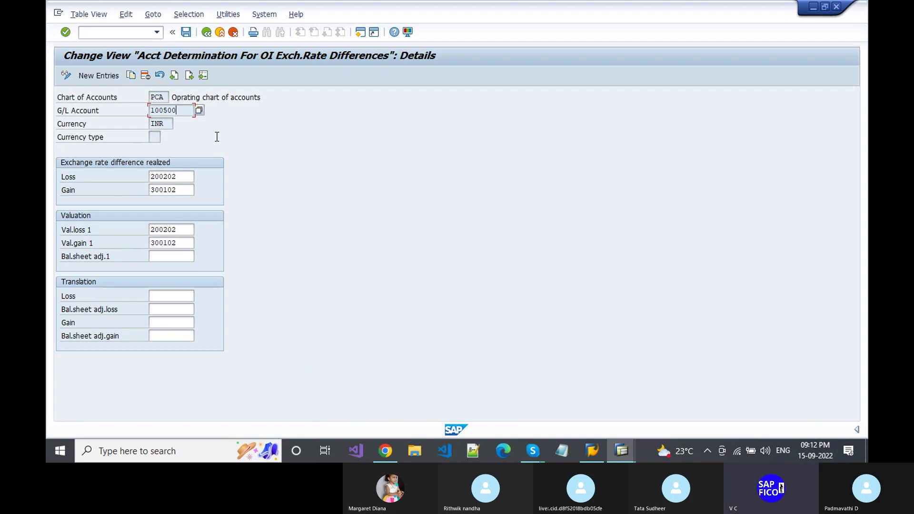
- Delete the INR exchange rate difference entries for G/L 100500 and G/L 200102
{"action": "left_click", "coordinate": [146, 76]}
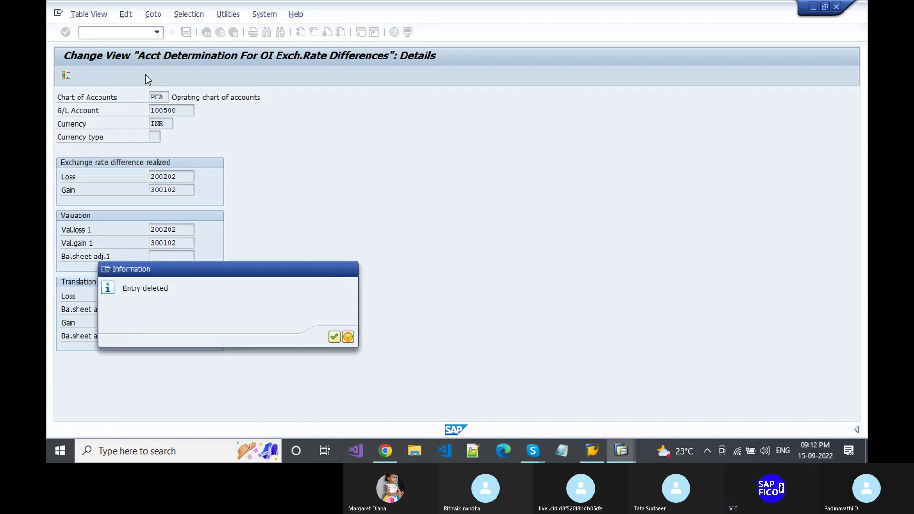
{"action": "key", "text": "Return"}
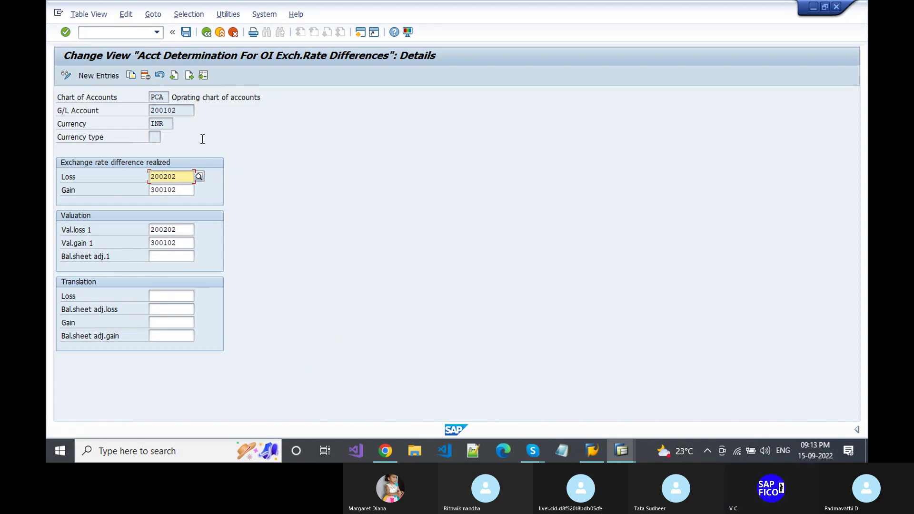
{"action": "left_click", "coordinate": [145, 75]}
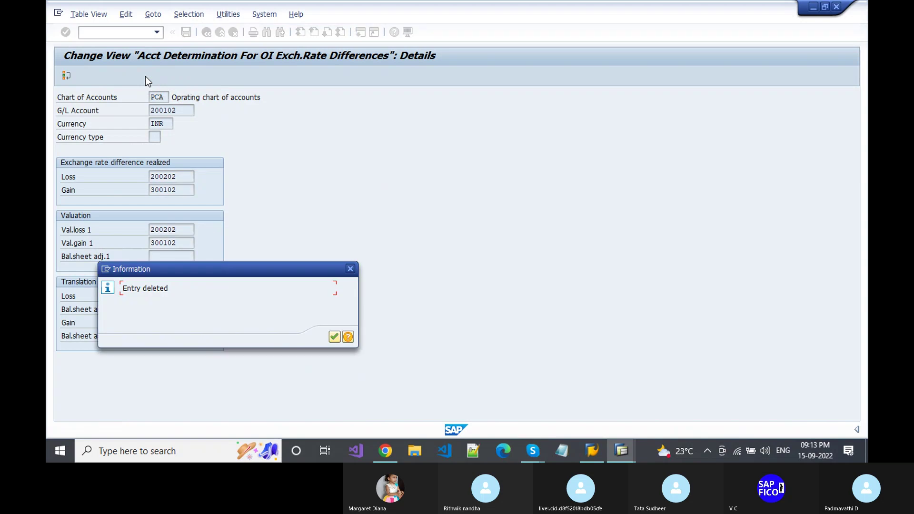
{"action": "key", "text": "Return"}
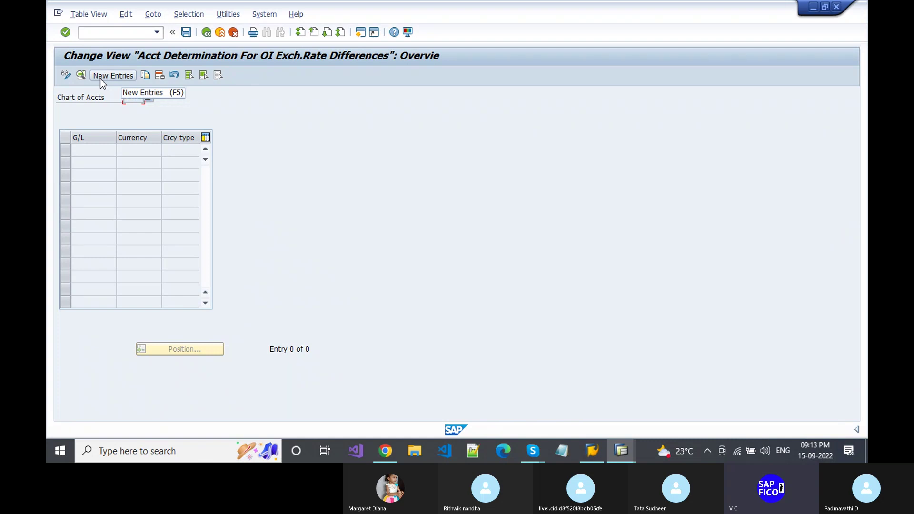
- Add a new entry for Vendor Reconciliation Account 100500 picked from the G/L account search
{"action": "left_click", "coordinate": [100, 76]}
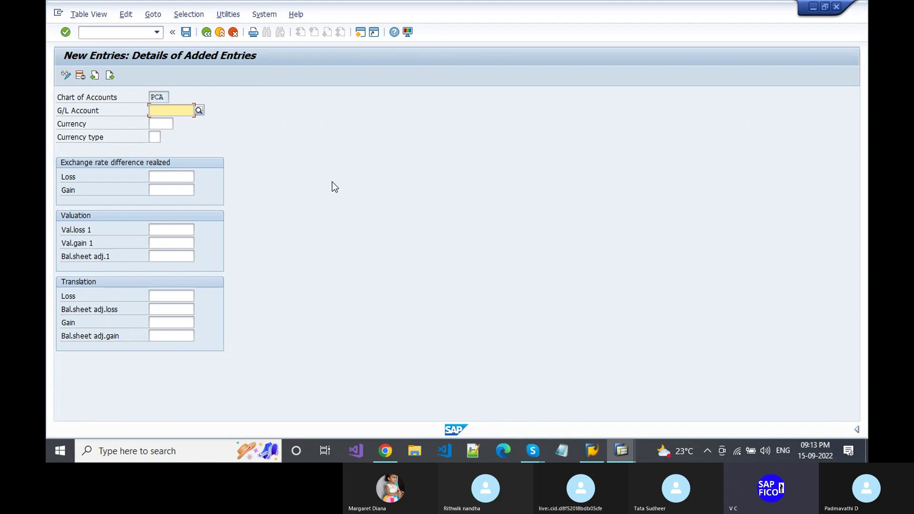
{"action": "left_click", "coordinate": [199, 114]}
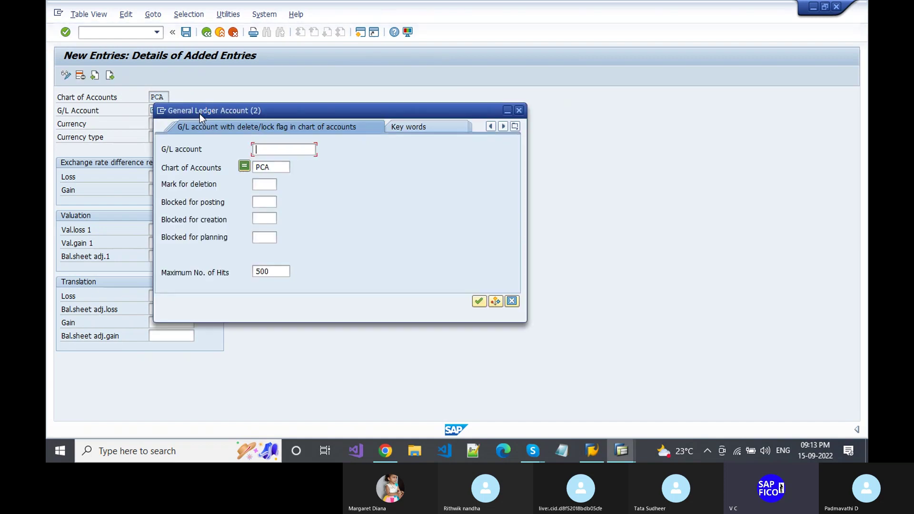
{"action": "key", "text": "Return"}
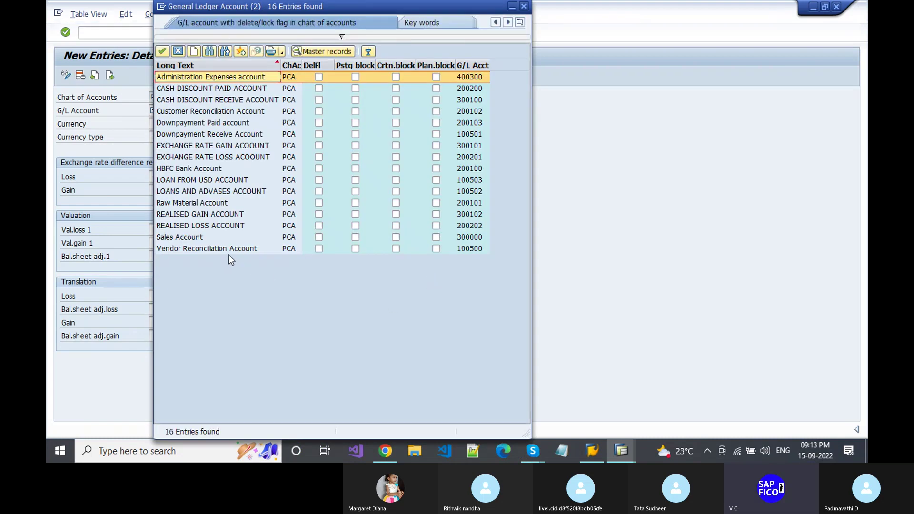
{"action": "double_click", "coordinate": [228, 248]}
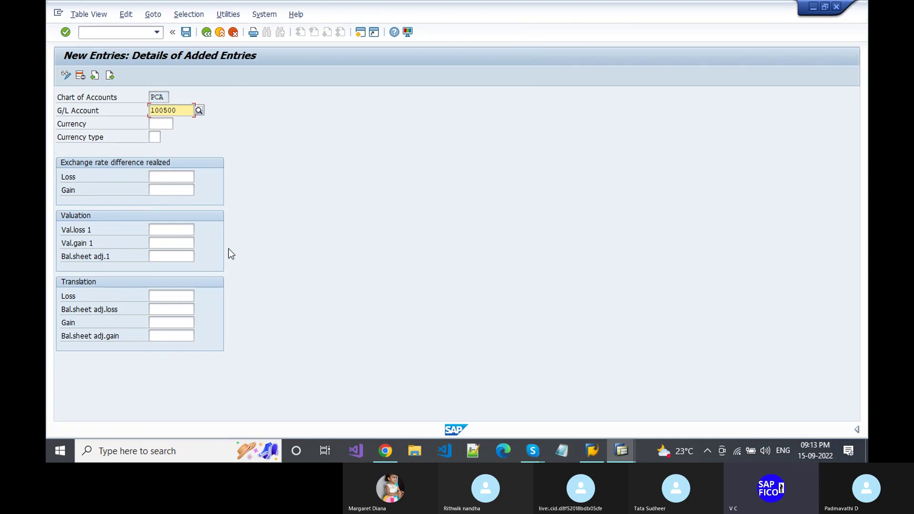
- Set the realised loss account to 200202 and the realised gain account to 300102
{"action": "left_click", "coordinate": [170, 175]}
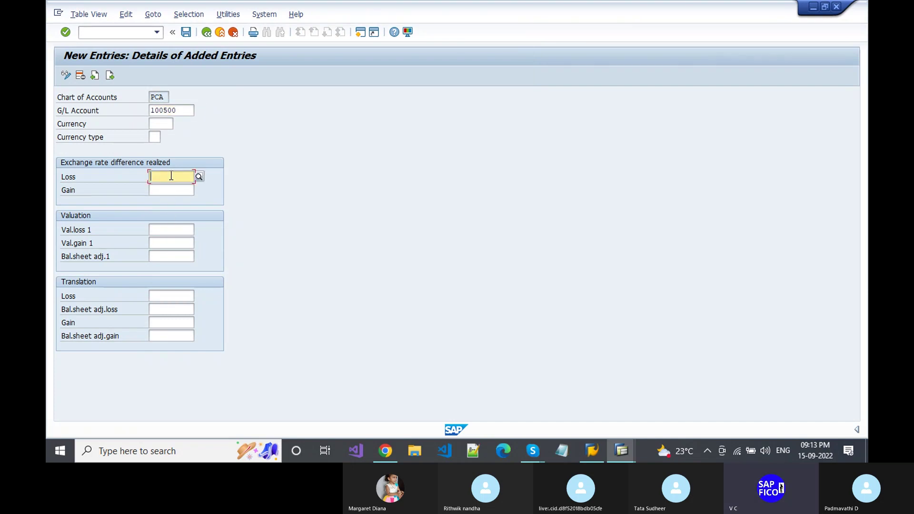
{"action": "type", "text": "2"}
{"action": "key", "text": "Down"}
{"action": "key", "text": "Return"}
{"action": "key", "text": "Tab"}
{"action": "type", "text": "3"}
{"action": "key", "text": "Down"}
{"action": "key", "text": "Return"}
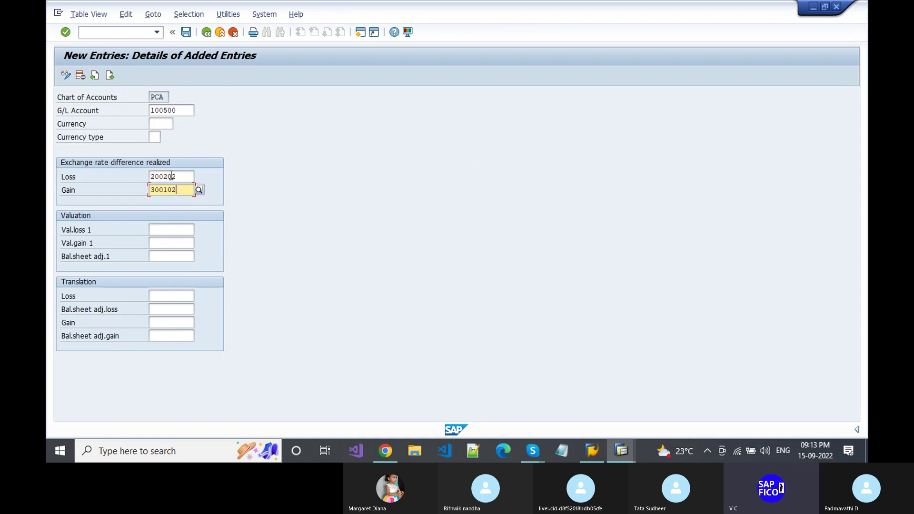
- Set valuation loss 200202 and valuation gain 300102, then validate the entry
{"action": "left_click", "coordinate": [179, 229]}
{"action": "type", "text": "2"}
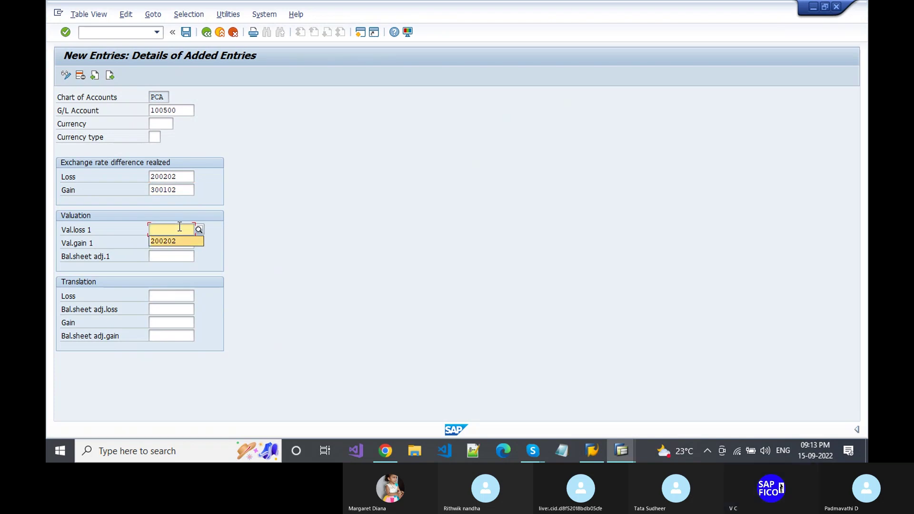
{"action": "key", "text": "Down"}
{"action": "key", "text": "Return"}
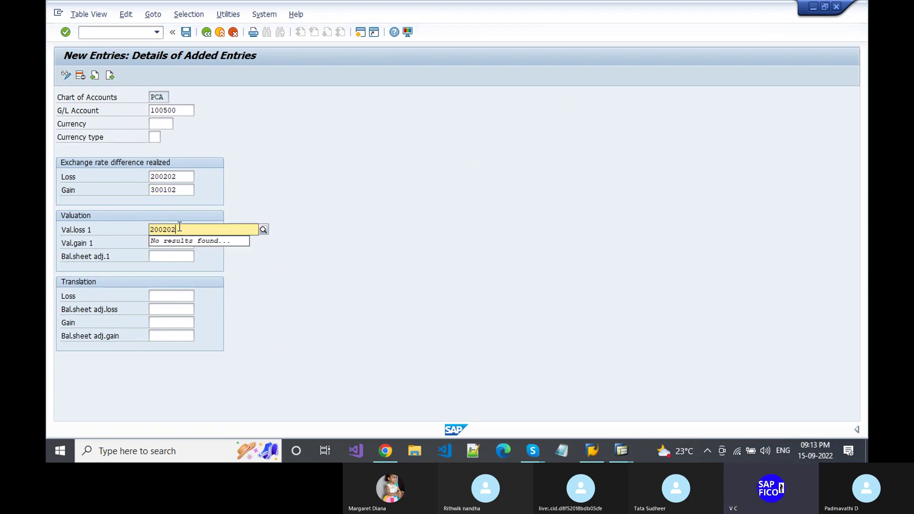
{"action": "key", "text": "Tab"}
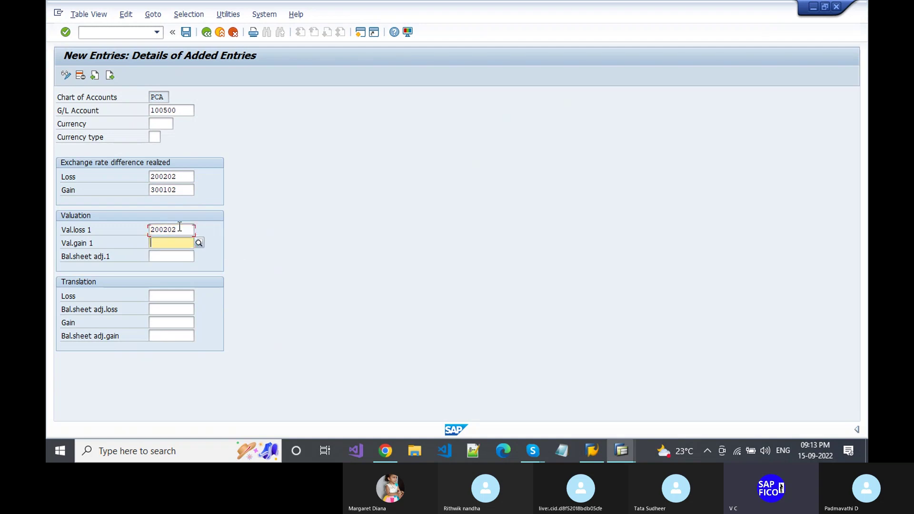
{"action": "key", "text": "Down"}
{"action": "key", "text": "Return"}
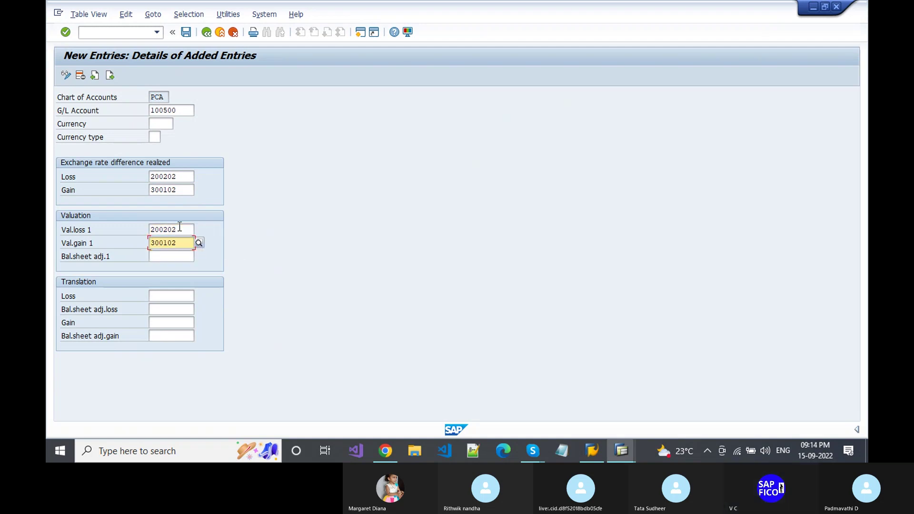
{"action": "key", "text": "Return"}
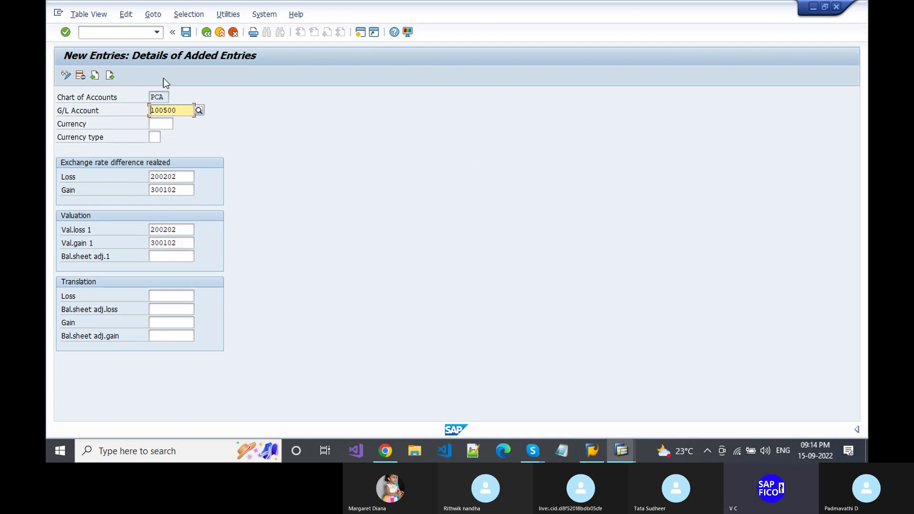
- Save the 100500 entry under the customizing request and go back
{"action": "left_click", "coordinate": [186, 32]}
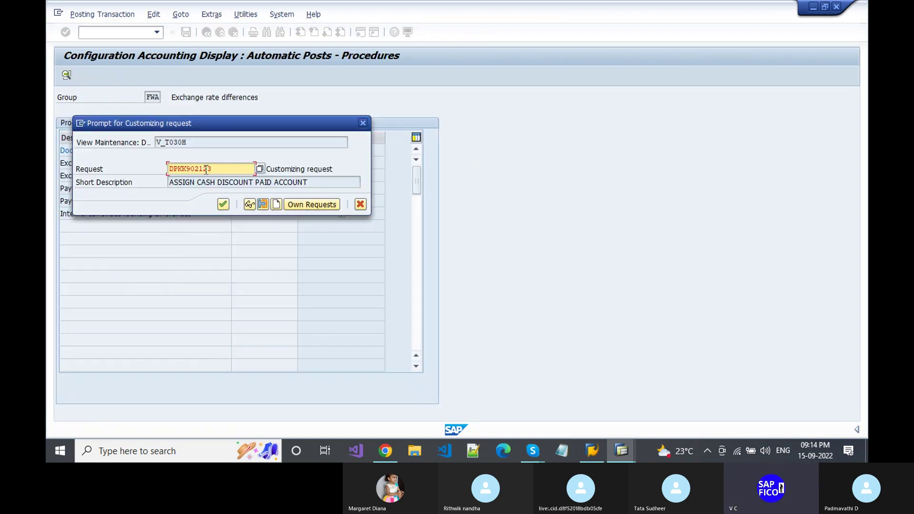
{"action": "key", "text": "Return"}
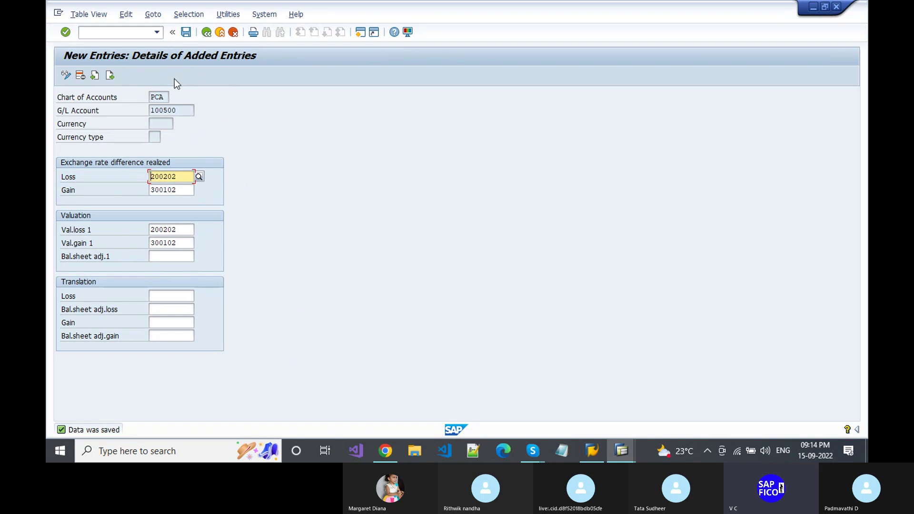
{"action": "left_click", "coordinate": [206, 33]}
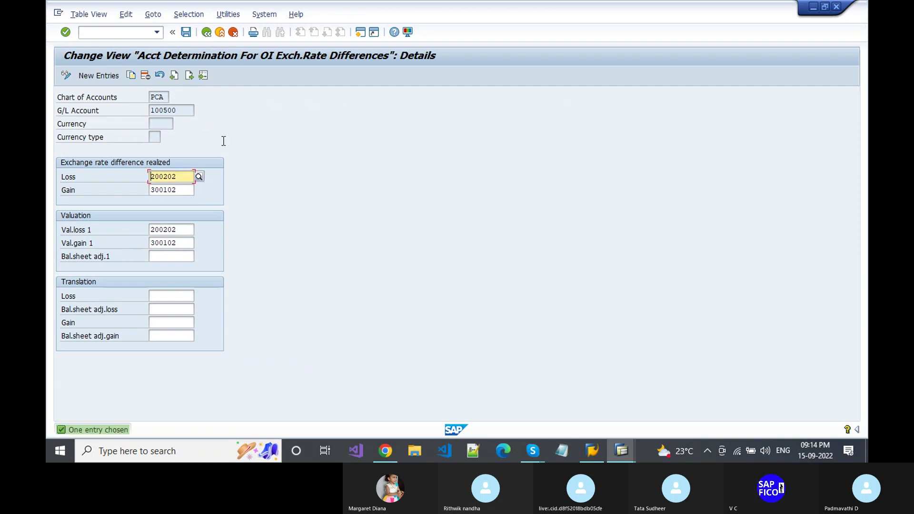
- Start a new entry for Customer Reconciliation Account 200102 from the G/L account search
{"action": "left_click", "coordinate": [138, 34]}
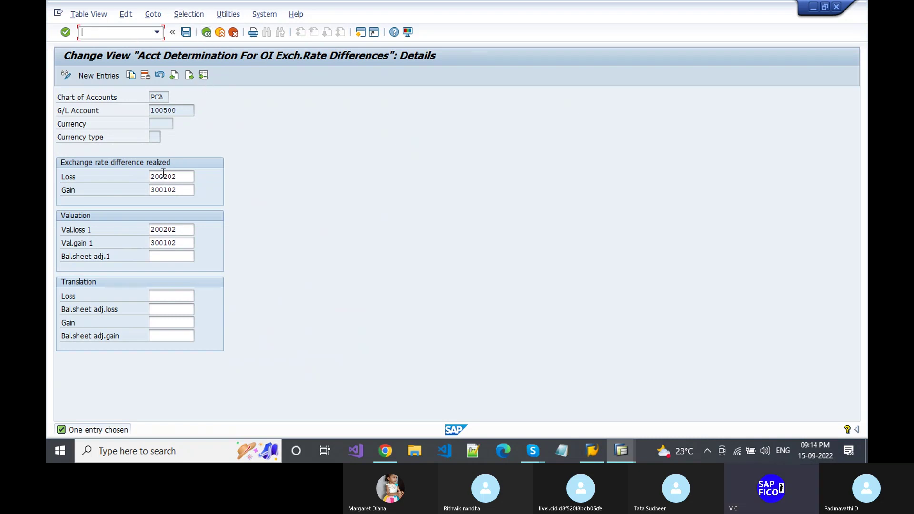
{"action": "left_click", "coordinate": [103, 75]}
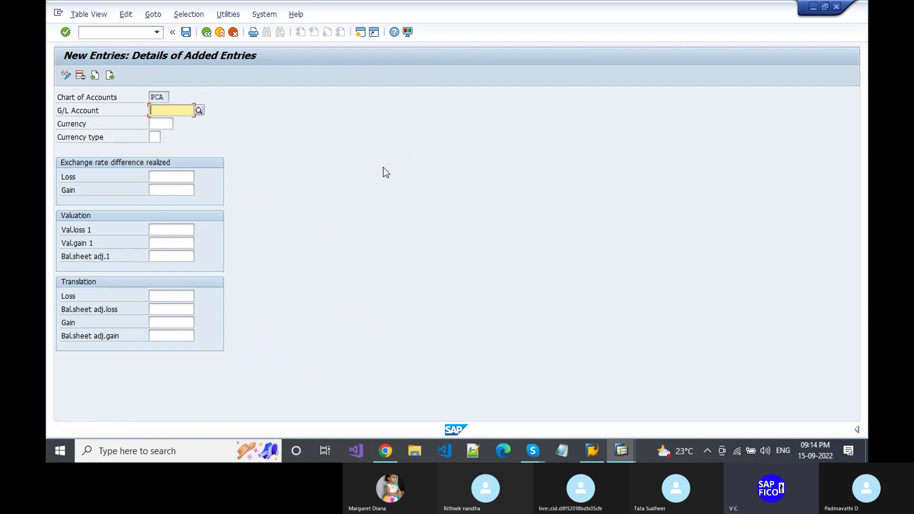
{"action": "left_click", "coordinate": [198, 111]}
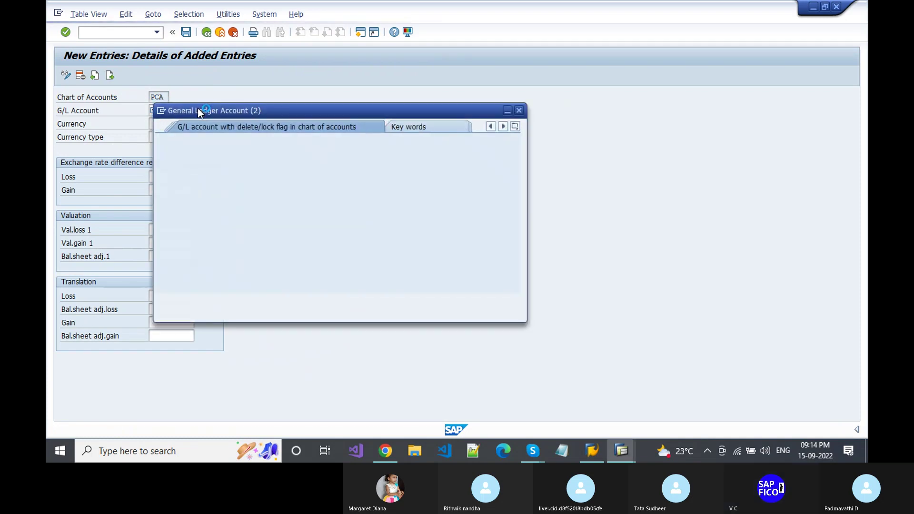
{"action": "key", "text": "Return"}
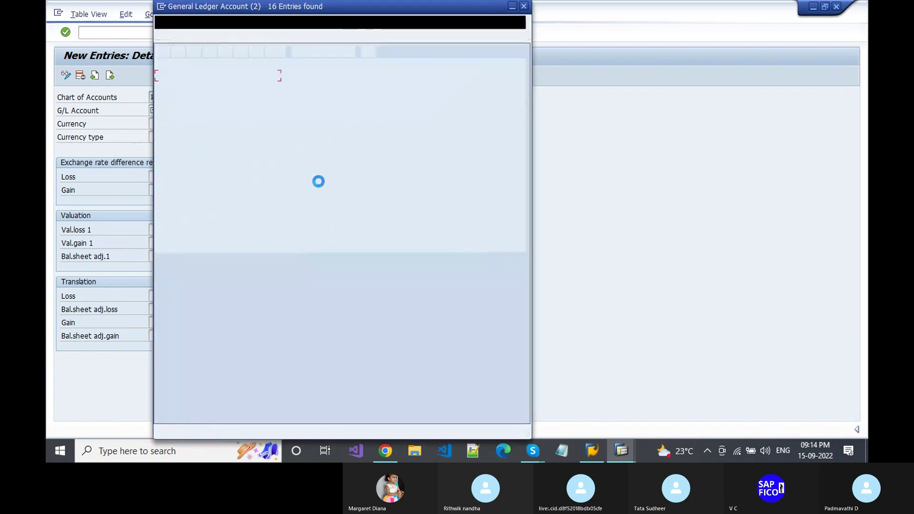
{"action": "left_click", "coordinate": [190, 109]}
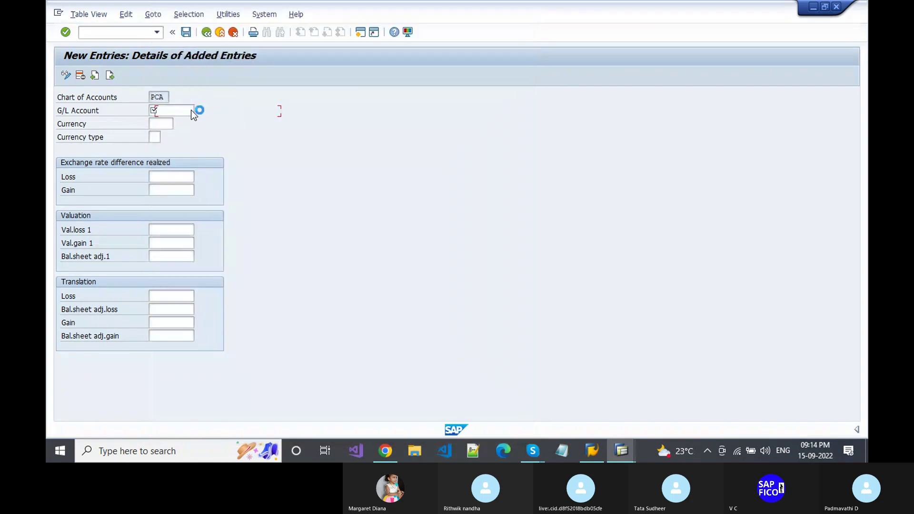
- Set the realised loss account to 200202 and the realised gain account to 300102
{"action": "left_click", "coordinate": [176, 177]}
{"action": "type", "text": "2"}
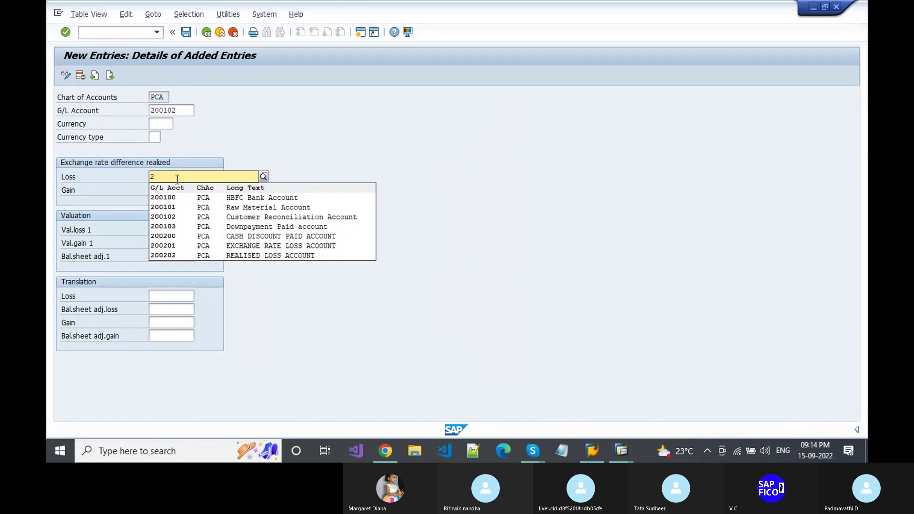
{"action": "key", "text": "BackSpace"}
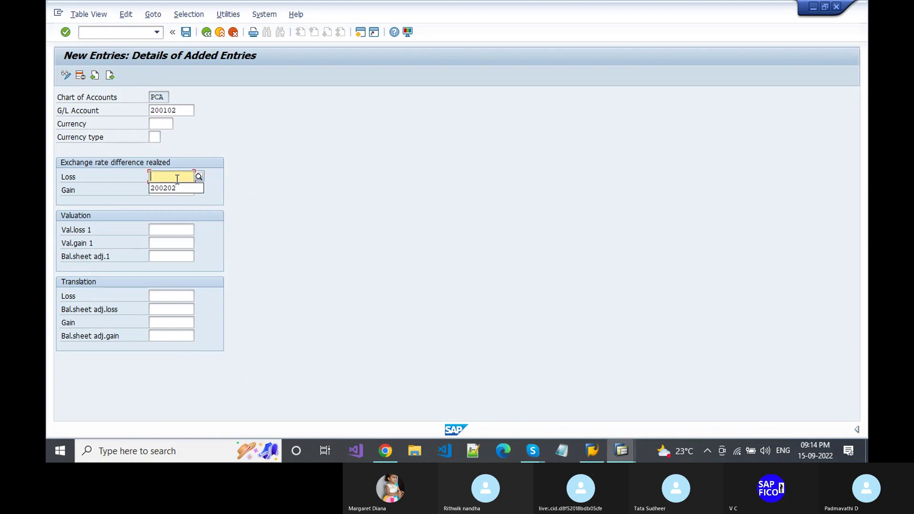
{"action": "key", "text": "Return"}
{"action": "key", "text": "Tab"}
{"action": "key", "text": "space"}
{"action": "key", "text": "Down"}
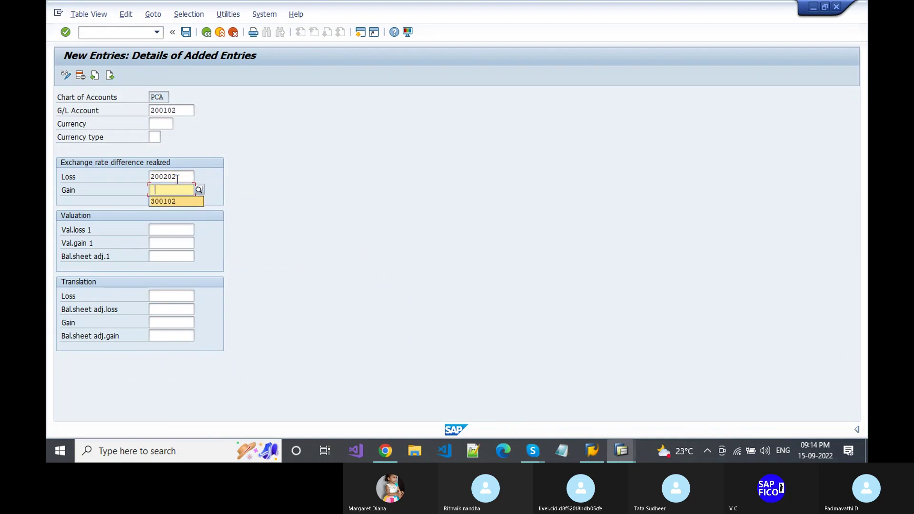
{"action": "key", "text": "Return"}
- Set valuation loss 200202 and valuation gain 300102, then save the 200102 entry
{"action": "key", "text": "Tab"}
{"action": "key", "text": "Down"}
{"action": "key", "text": "Return"}
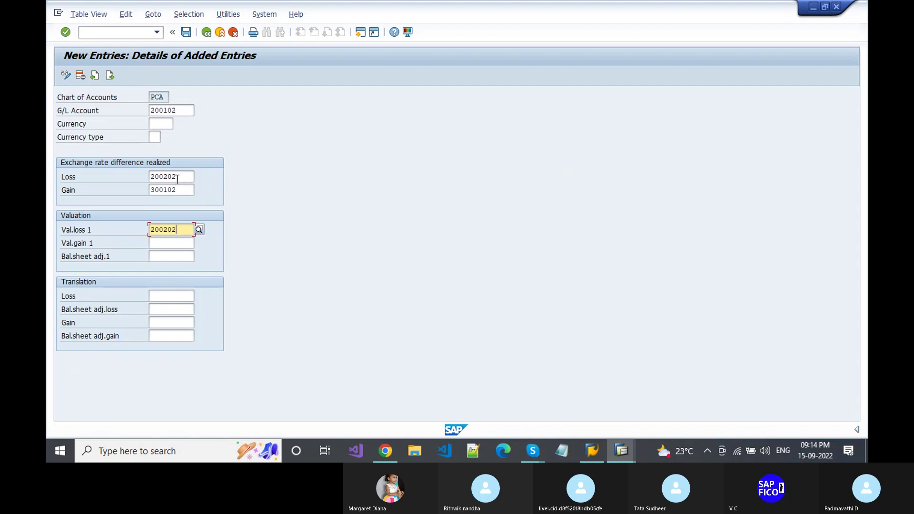
{"action": "key", "text": "Tab"}
{"action": "key", "text": "Down"}
{"action": "key", "text": "Return"}
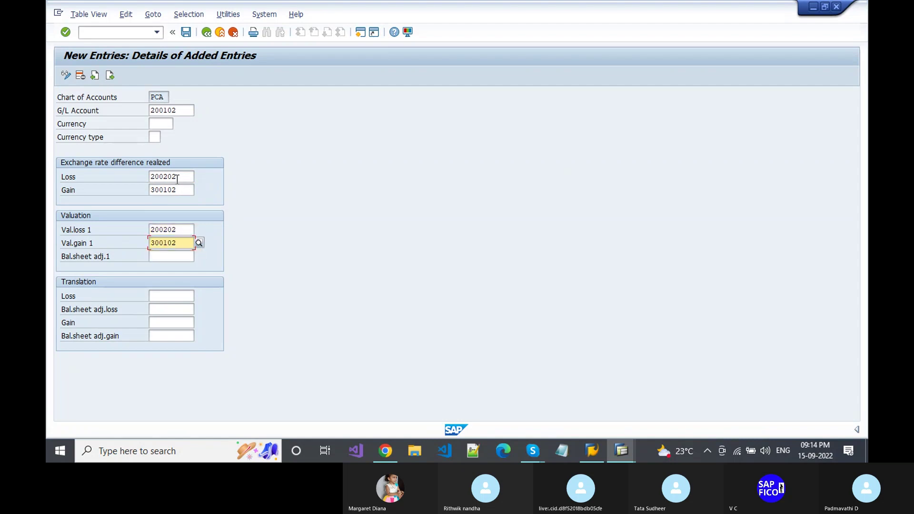
{"action": "key", "text": "Return"}
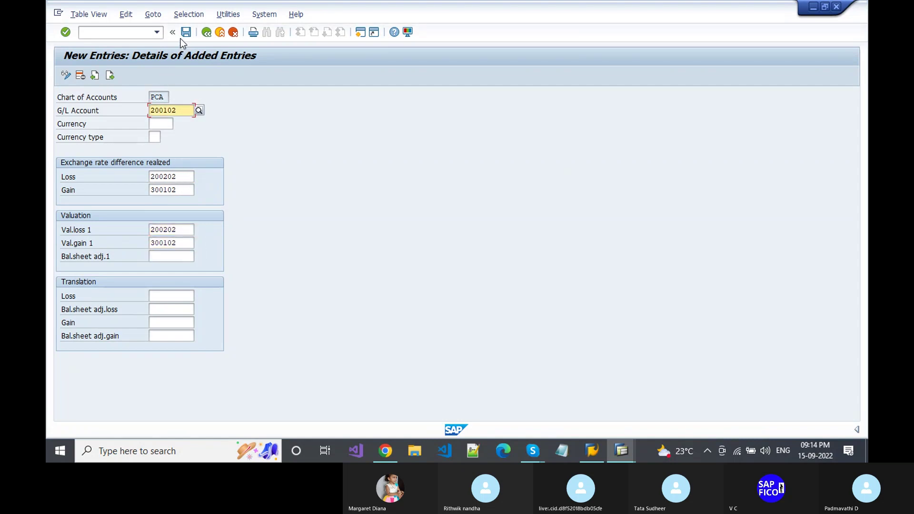
{"action": "left_click", "coordinate": [185, 33]}
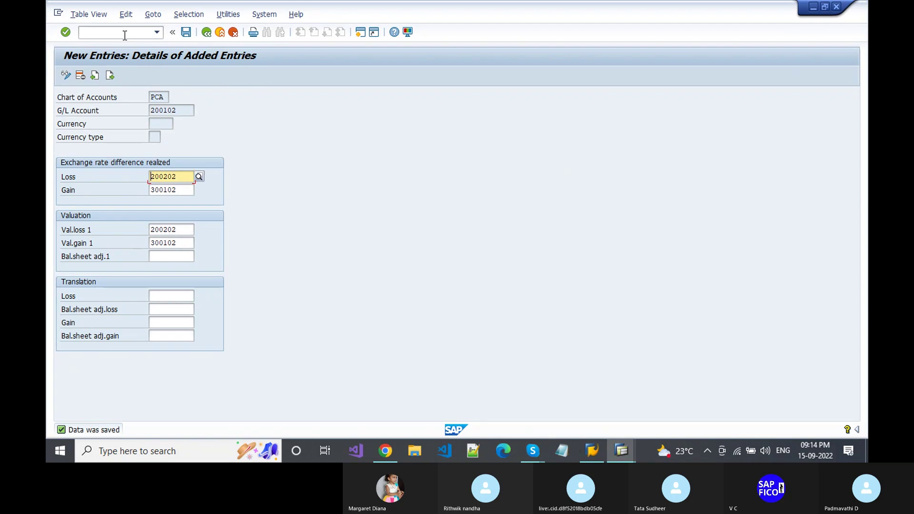
{"action": "key", "text": "alt+Tab"}
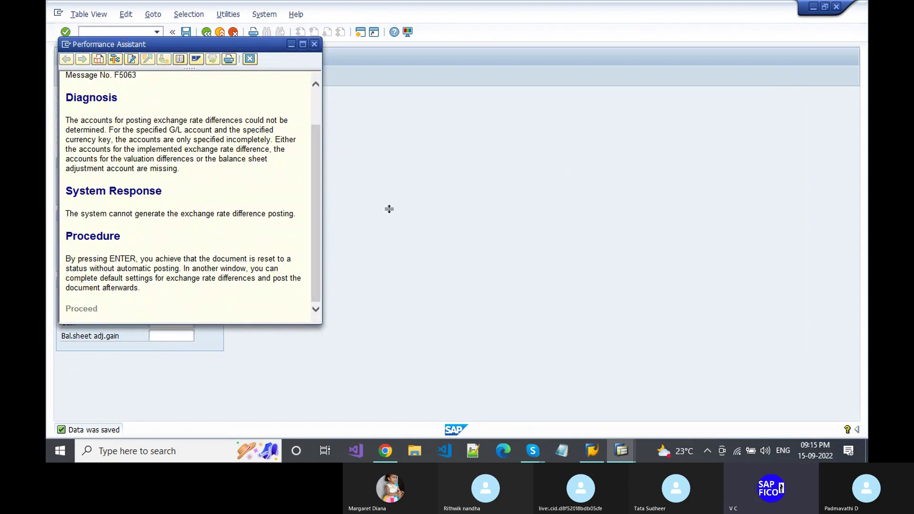
- Close the F5063 error explanation window
{"action": "left_click", "coordinate": [314, 44]}
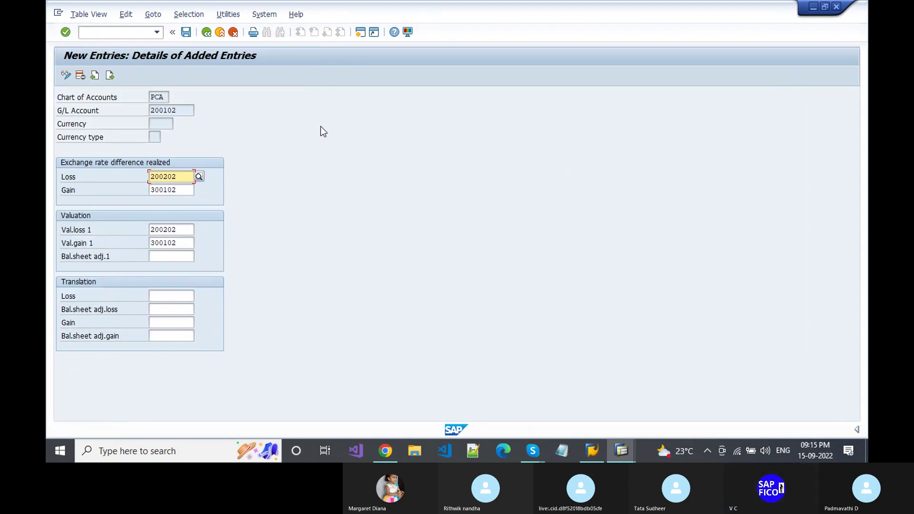
{"action": "key", "text": "alt+Tab"}
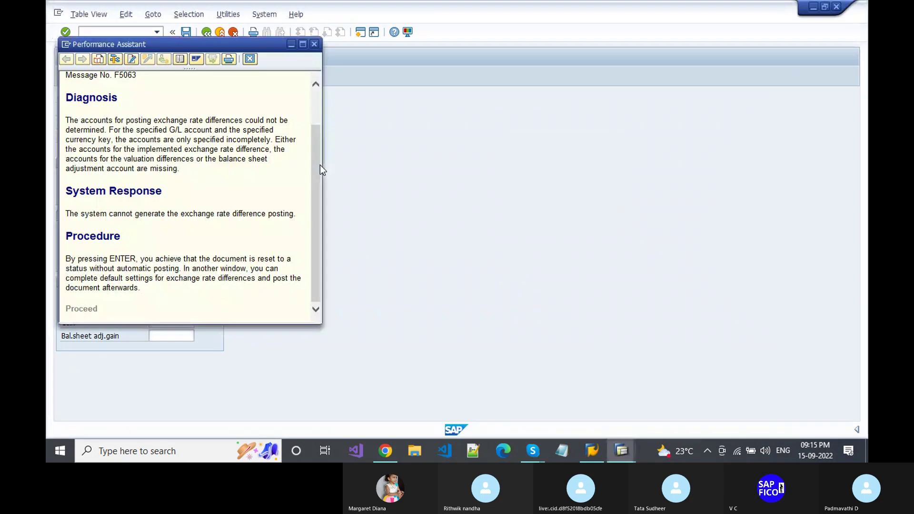
{"action": "left_click", "coordinate": [315, 43]}
{"action": "key", "text": "alt+Tab"}
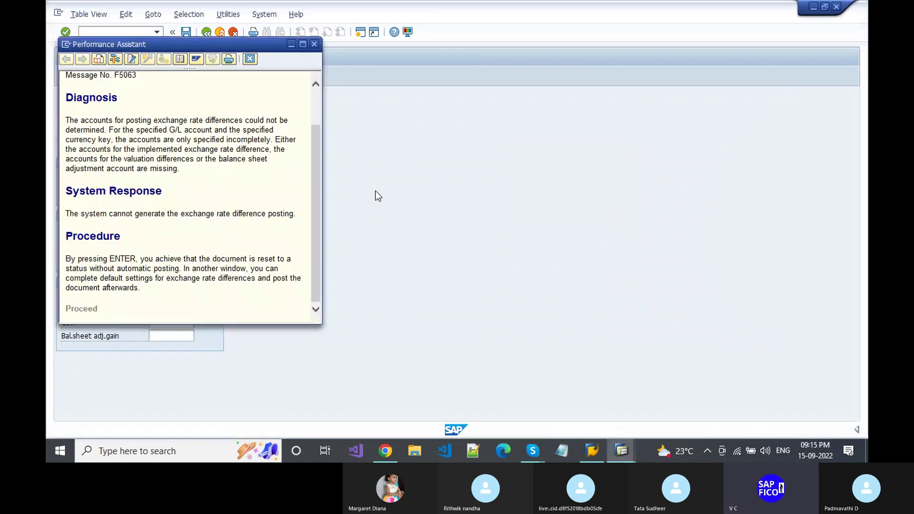
{"action": "left_click", "coordinate": [376, 191]}
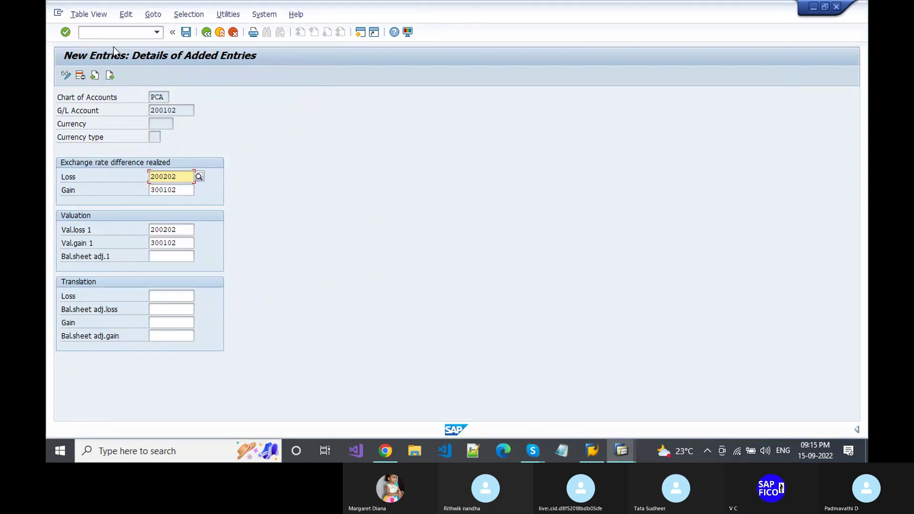
- Return to the SAP Easy Access menu with /n
{"action": "left_click", "coordinate": [113, 34]}
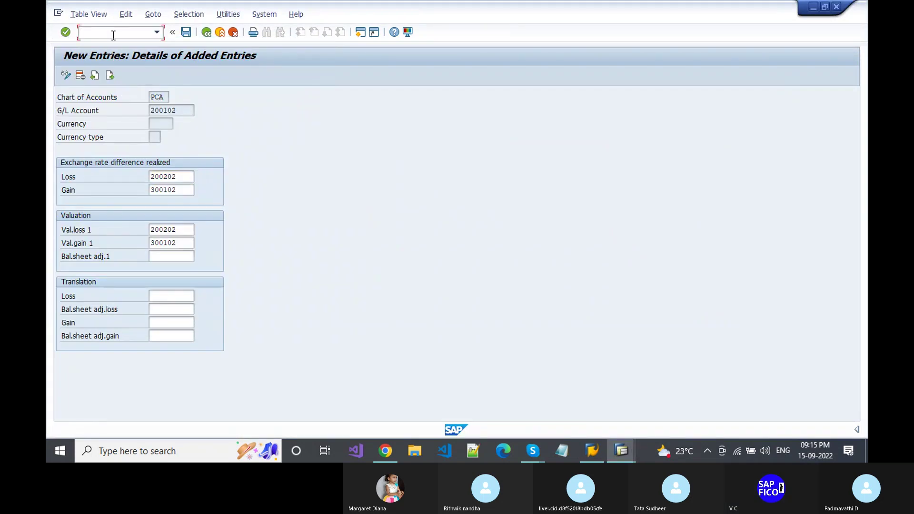
{"action": "type", "text": "/n"}
{"action": "key", "text": "Return"}
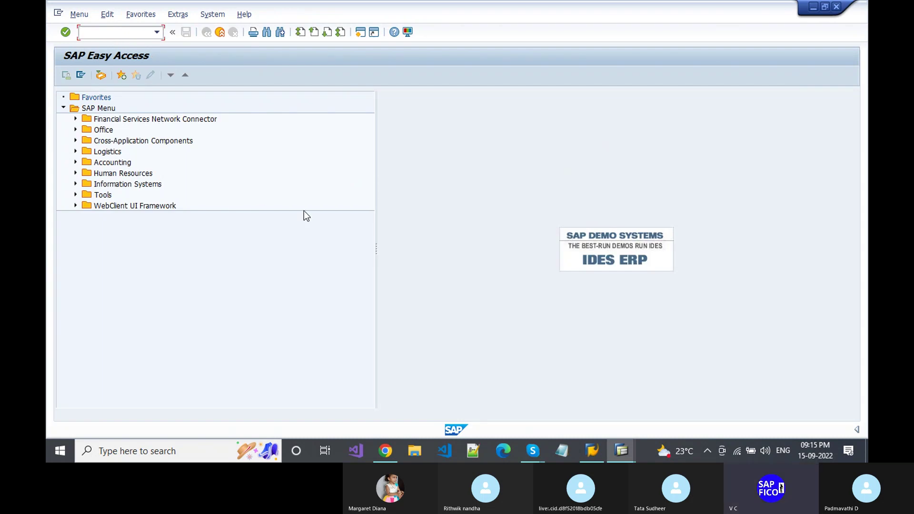
- Start F-53 with document date 15.09.2022 in USD at exchange rate 79,91
{"action": "type", "text": "F-53"}
{"action": "key", "text": "Return"}
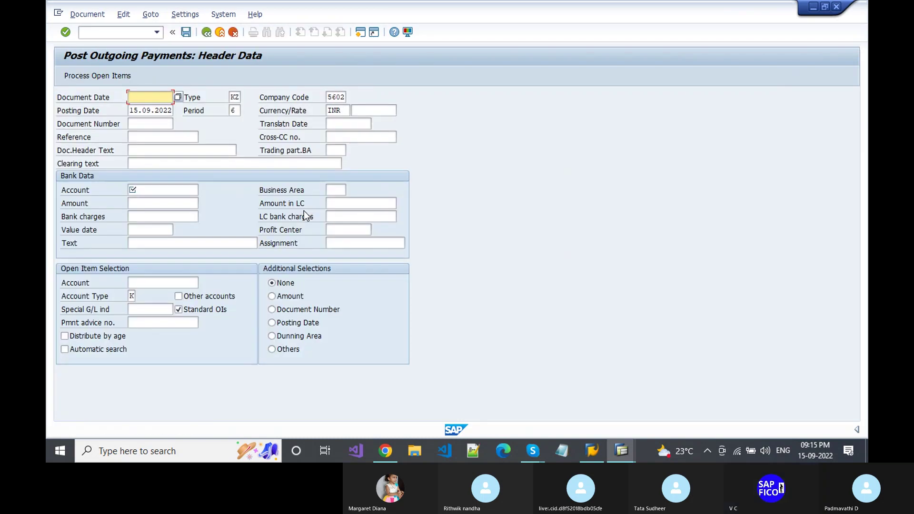
{"action": "key", "text": "space"}
{"action": "key", "text": "Down"}
{"action": "key", "text": "Tab"}
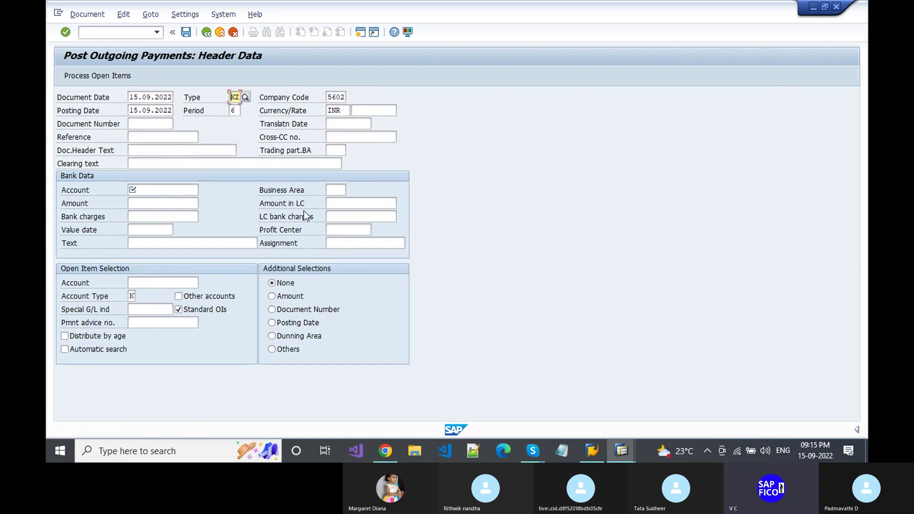
{"action": "key", "text": "Tab"}
{"action": "key", "text": "Tab"}
{"action": "key", "text": "Tab"}
{"action": "key", "text": "Tab"}
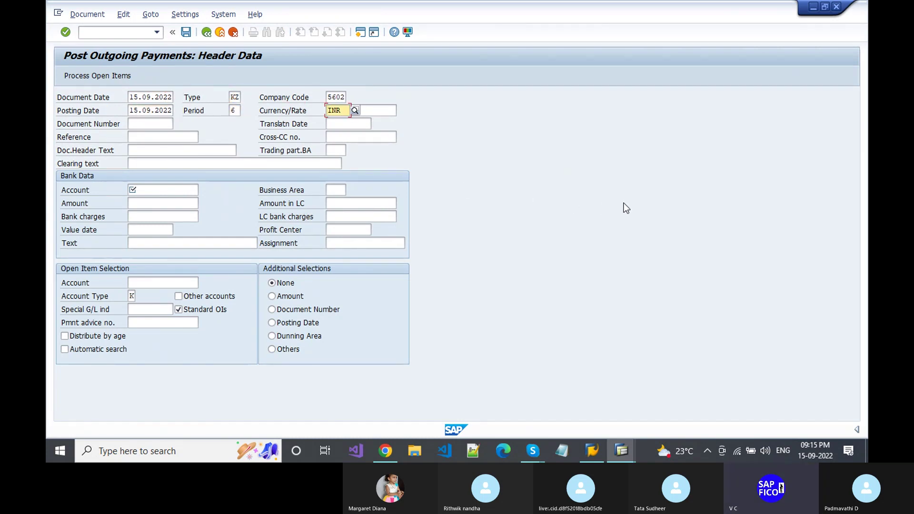
{"action": "key", "text": "Delete"}
{"action": "key", "text": "Delete"}
{"action": "key", "text": "Delete"}
{"action": "type", "text": "USD"}
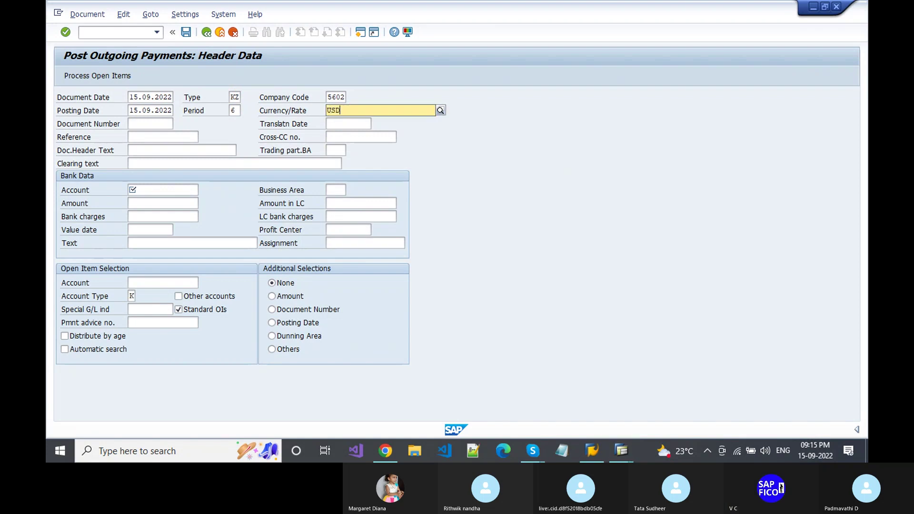
{"action": "key", "text": "Tab"}
{"action": "type", "text": "7"}
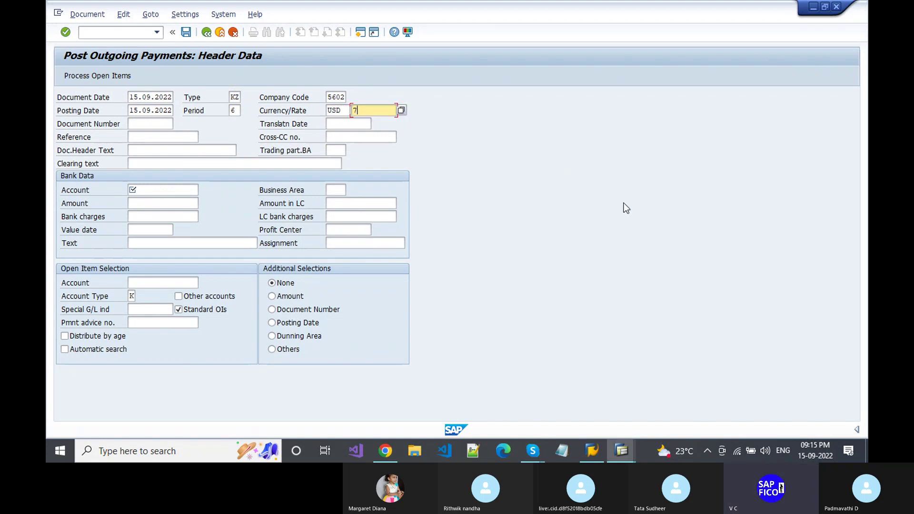
{"action": "type", "text": "9"}
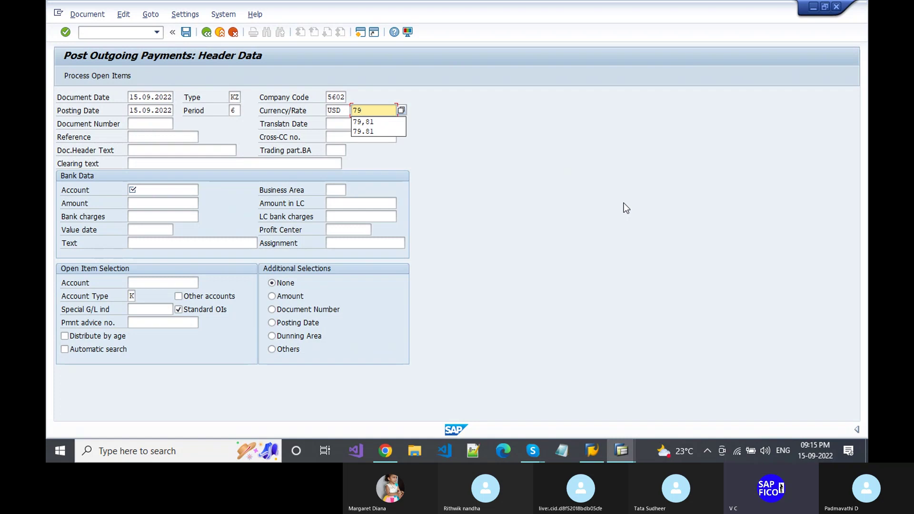
{"action": "type", "text": ",91"}
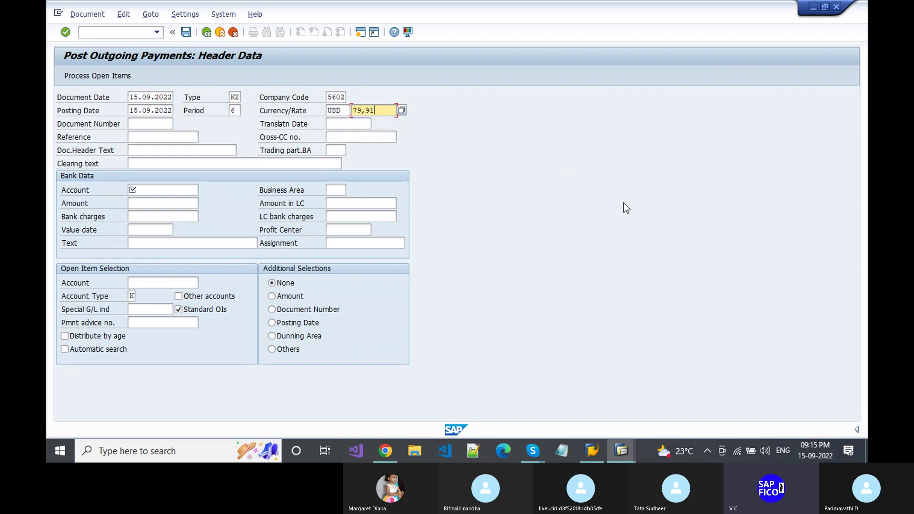
{"action": "key", "text": "Tab"}
{"action": "key", "text": "Tab"}
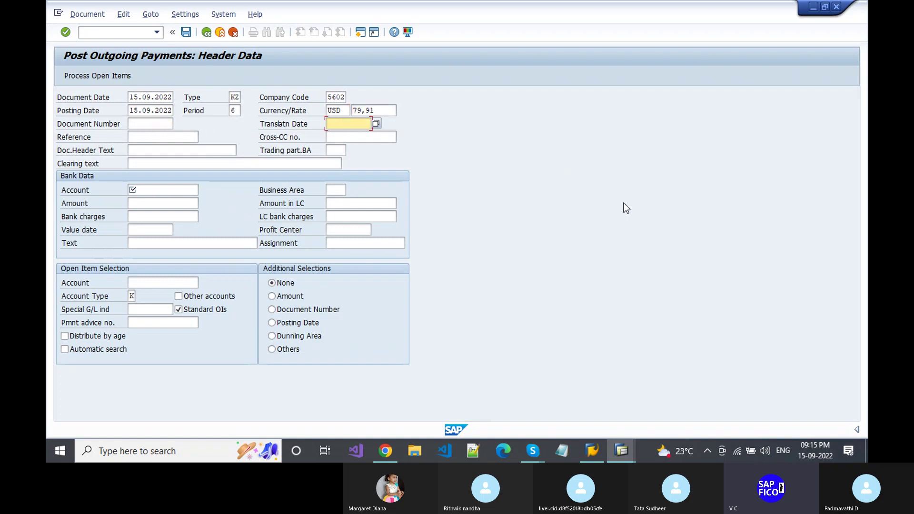
{"action": "key", "text": "Tab"}
{"action": "key", "text": "Tab"}
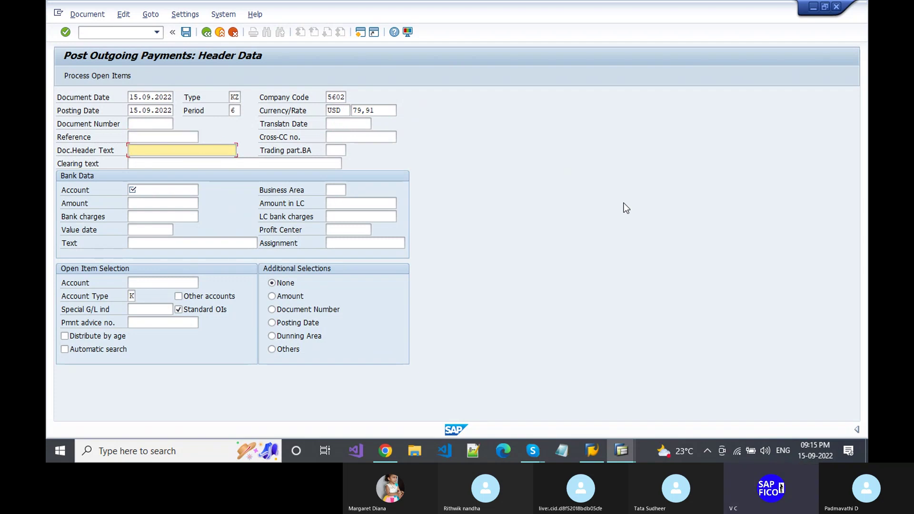
- Enter header text 'Payment clearing to vendor' and bank account 200100
{"action": "key", "text": "Tab"}
{"action": "key", "text": "Tab"}
{"action": "key", "text": "space"}
{"action": "key", "text": "Down"}
{"action": "key", "text": "Return"}
{"action": "key", "text": "Tab"}
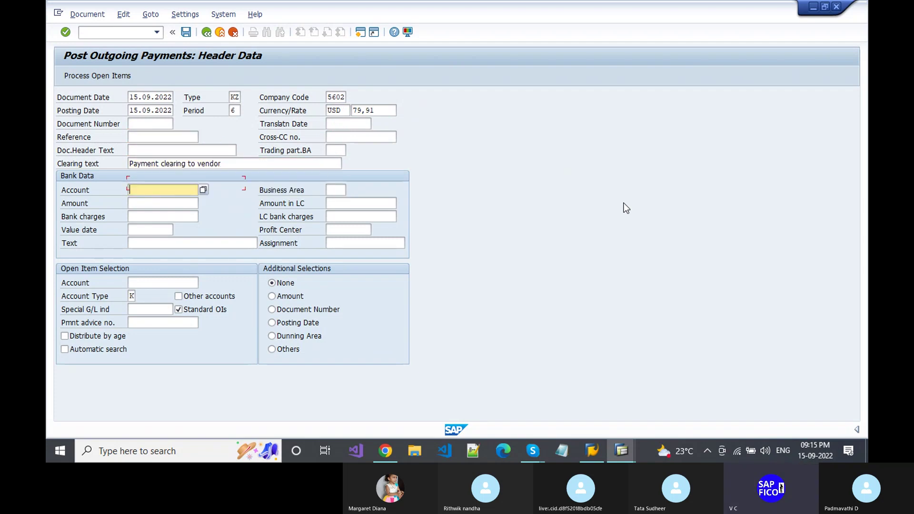
{"action": "key", "text": "space"}
{"action": "key", "text": "Down"}
{"action": "key", "text": "Return"}
{"action": "key", "text": "Tab"}
{"action": "key", "text": "Tab"}
{"action": "key", "text": "Tab"}
{"action": "key", "text": "Tab"}
- Use 'Payment clearing to vendor' as the item text and select the vendor account
{"action": "key", "text": "space"}
{"action": "key", "text": "Down"}
{"action": "key", "text": "Down"}
{"action": "key", "text": "Down"}
{"action": "key", "text": "Down"}
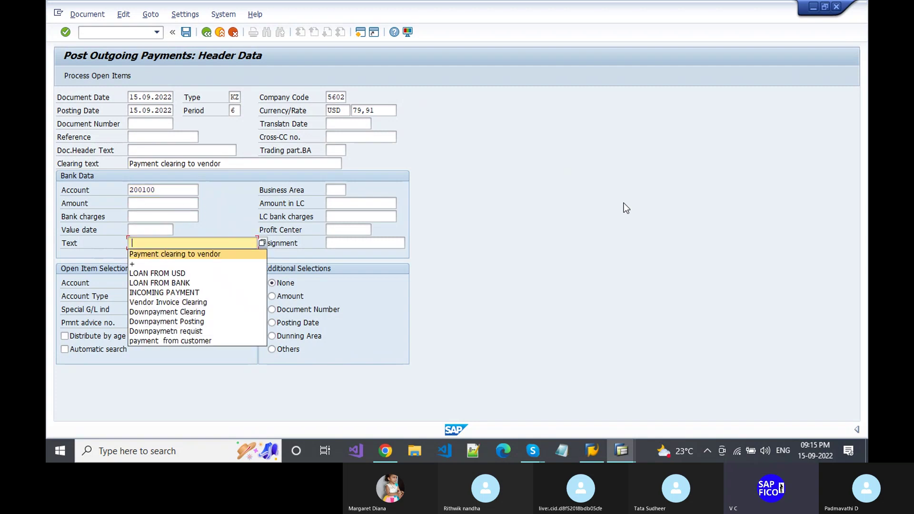
{"action": "key", "text": "Up"}
{"action": "key", "text": "Up"}
{"action": "key", "text": "Up"}
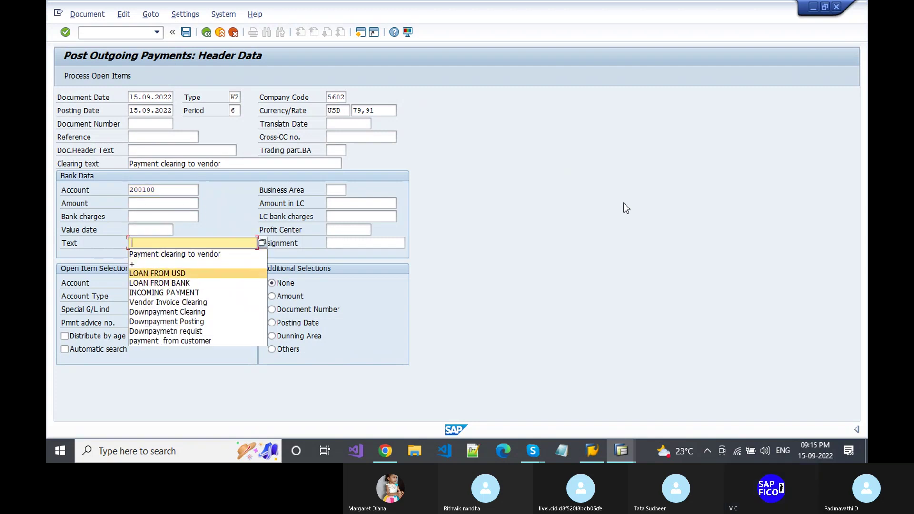
{"action": "key", "text": "Return"}
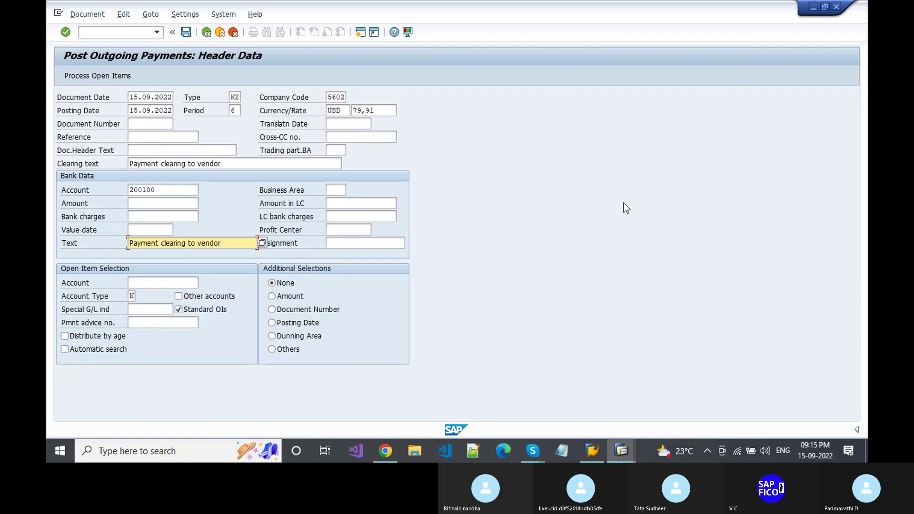
{"action": "key", "text": "Down"}
{"action": "key", "text": "space"}
{"action": "key", "text": "Down"}
{"action": "key", "text": "Return"}
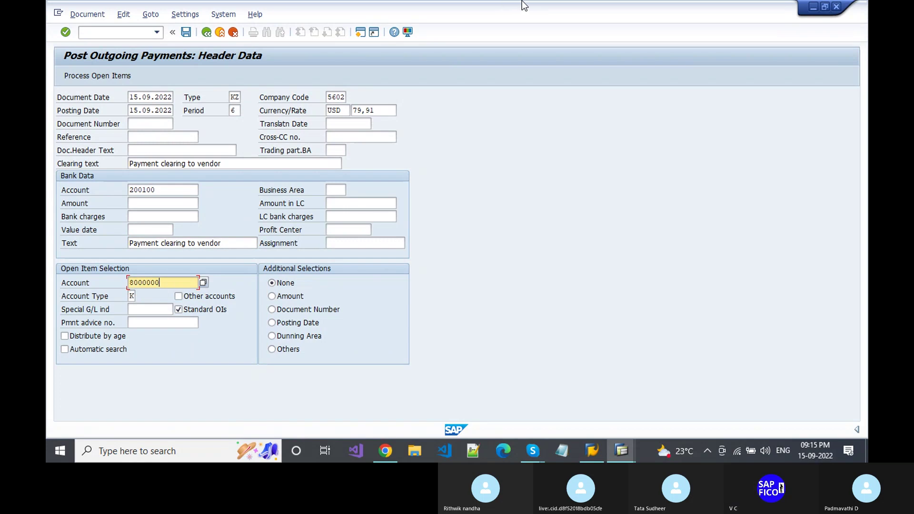
- Accept the exchange rate warning and enter a payment amount of 1000 USD
{"action": "left_click", "coordinate": [80, 76]}
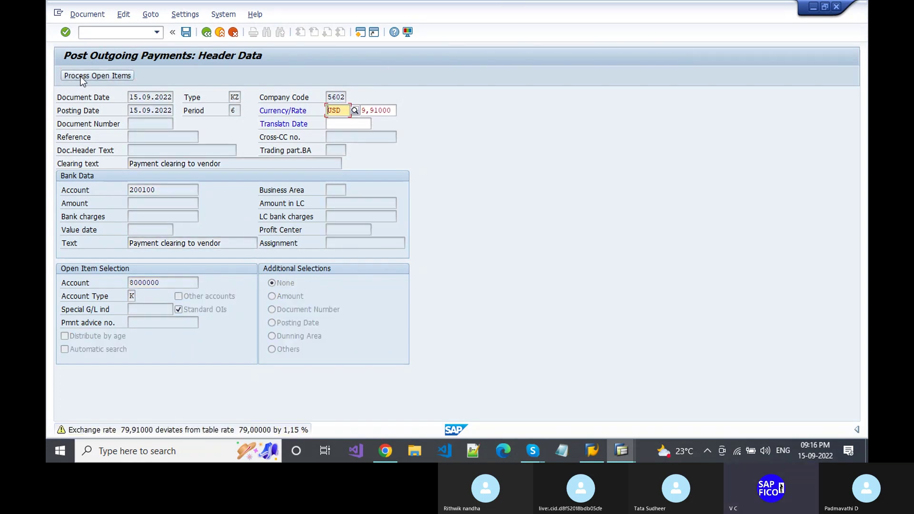
{"action": "key", "text": "Return"}
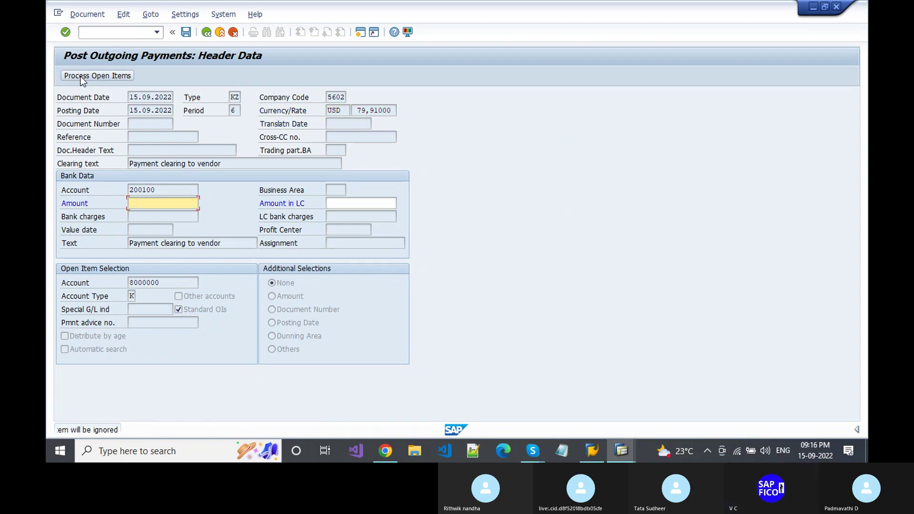
{"action": "type", "text": "1000"}
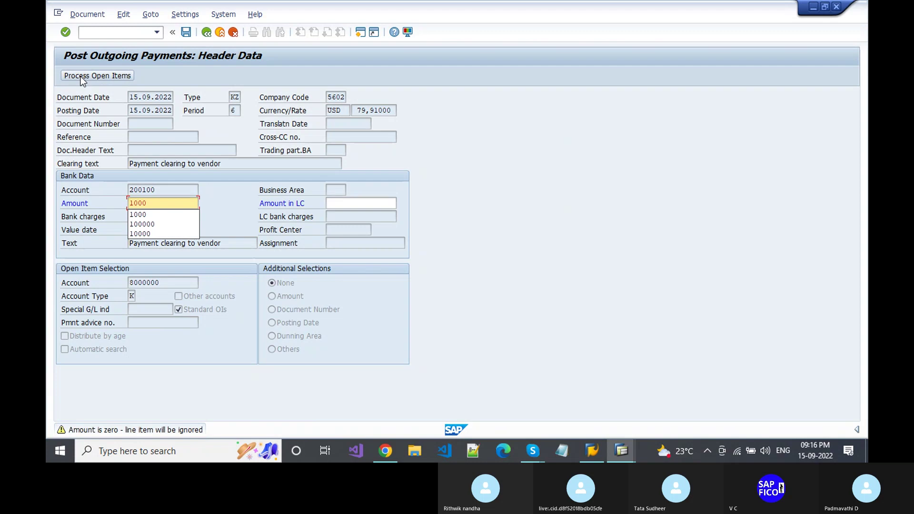
- Select both vendor open items, charge off the difference, and open the HDFC Bank line
{"action": "left_click", "coordinate": [80, 77]}
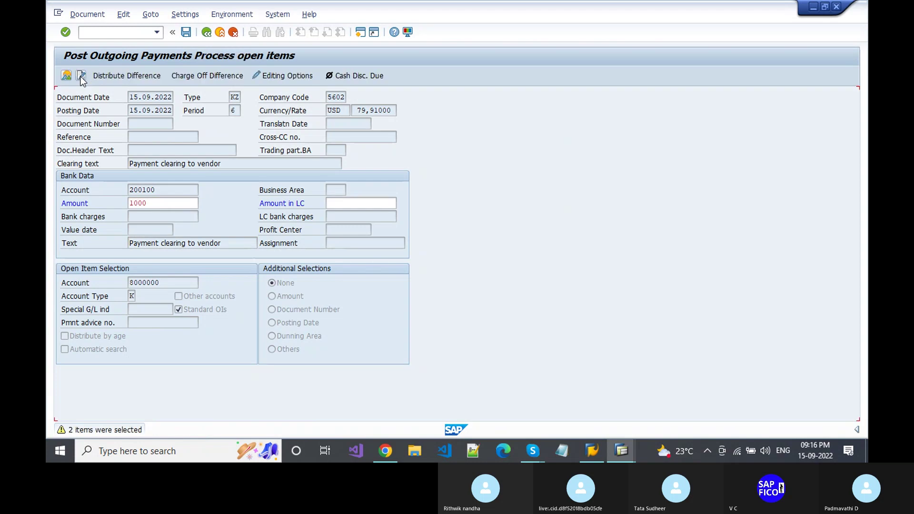
{"action": "left_click", "coordinate": [81, 76]}
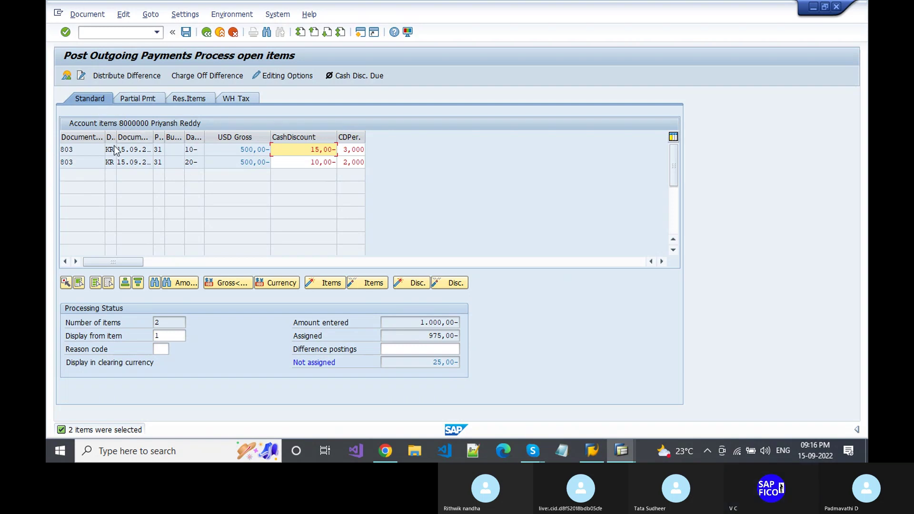
{"action": "left_click", "coordinate": [201, 75]}
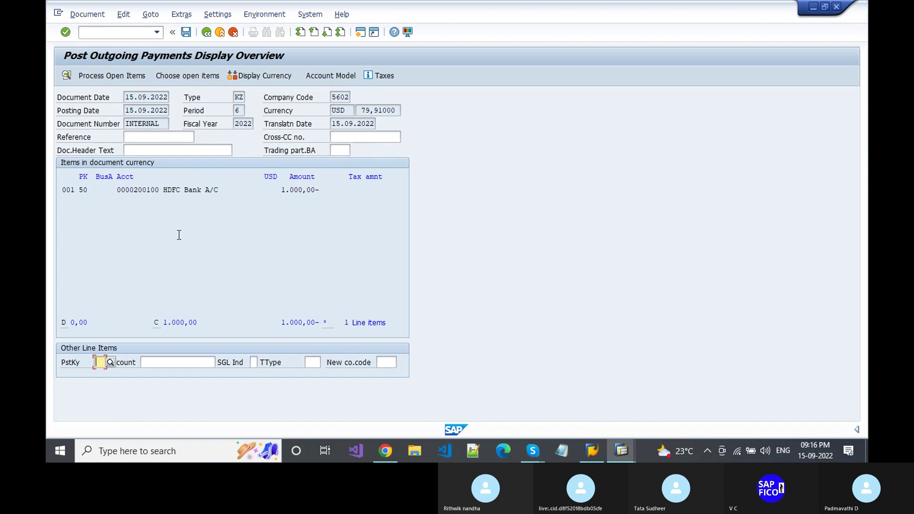
{"action": "double_click", "coordinate": [182, 191]}
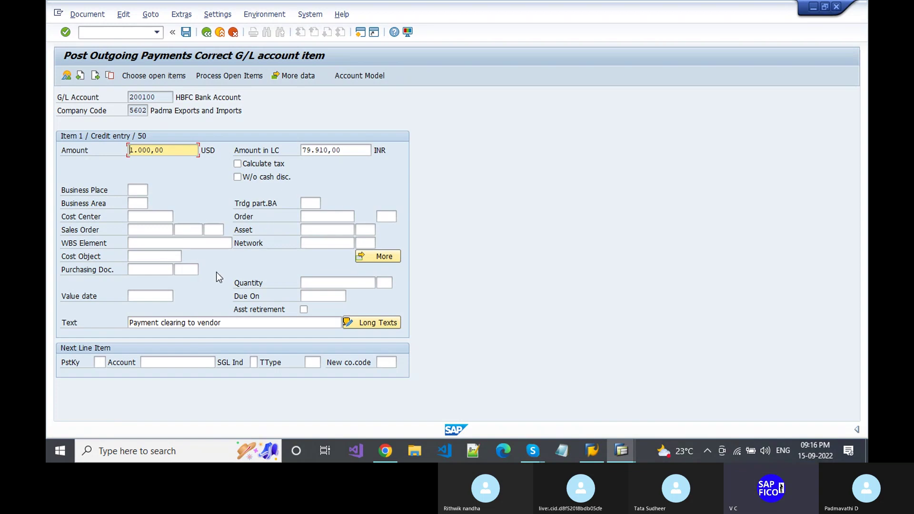
- Change the bank line amount to 975 USD and return to the fully assigned open items
{"action": "key", "text": "Delete"}
{"action": "key", "text": "Delete"}
{"action": "key", "text": "Delete"}
{"action": "key", "text": "Delete"}
{"action": "key", "text": "Delete"}
{"action": "key", "text": "Delete"}
{"action": "key", "text": "Delete"}
{"action": "key", "text": "Delete"}
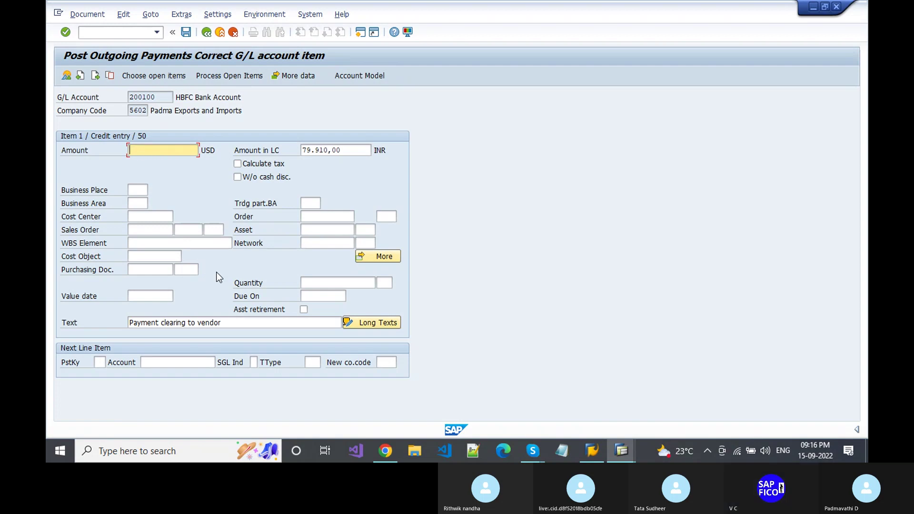
{"action": "type", "text": "975"}
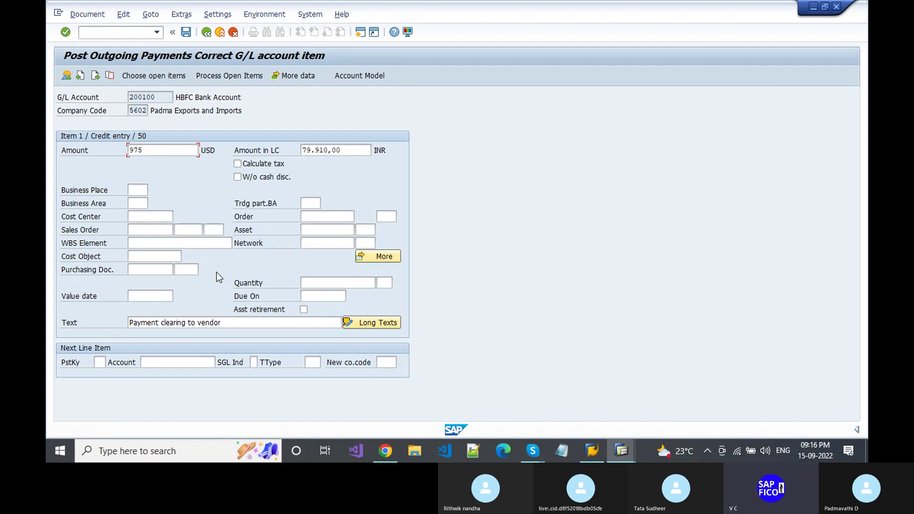
{"action": "key", "text": "Return"}
{"action": "key", "text": "Return"}
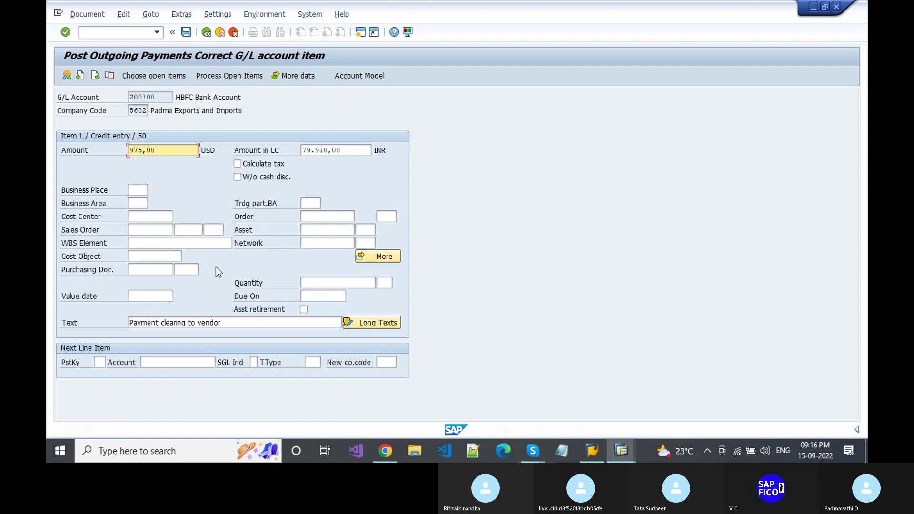
{"action": "left_click", "coordinate": [219, 76]}
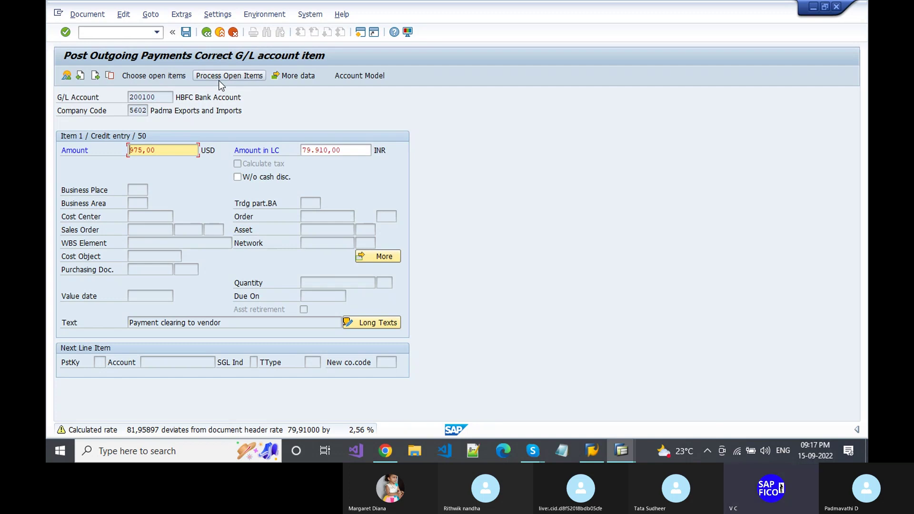
{"action": "left_click", "coordinate": [219, 80]}
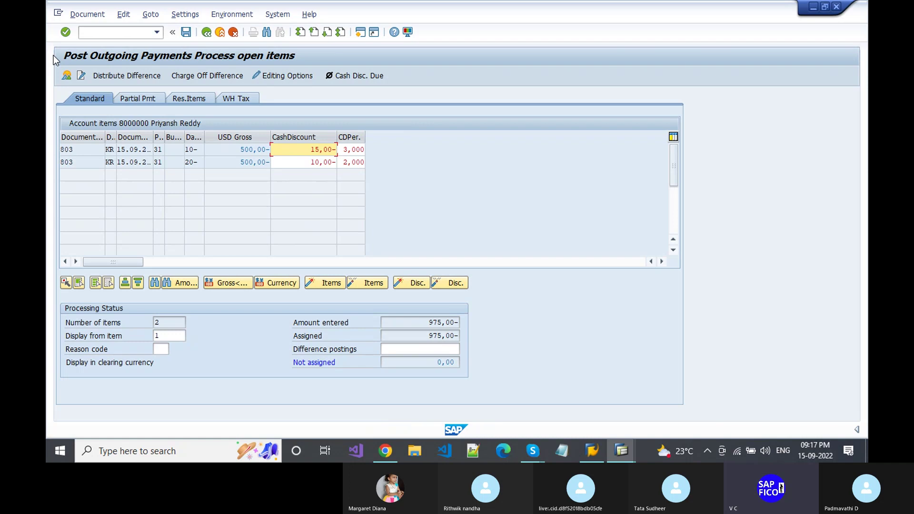
- Simulate the payment and show its four INR line items, including the 3.860,00 realised loss
{"action": "left_click", "coordinate": [73, 19]}
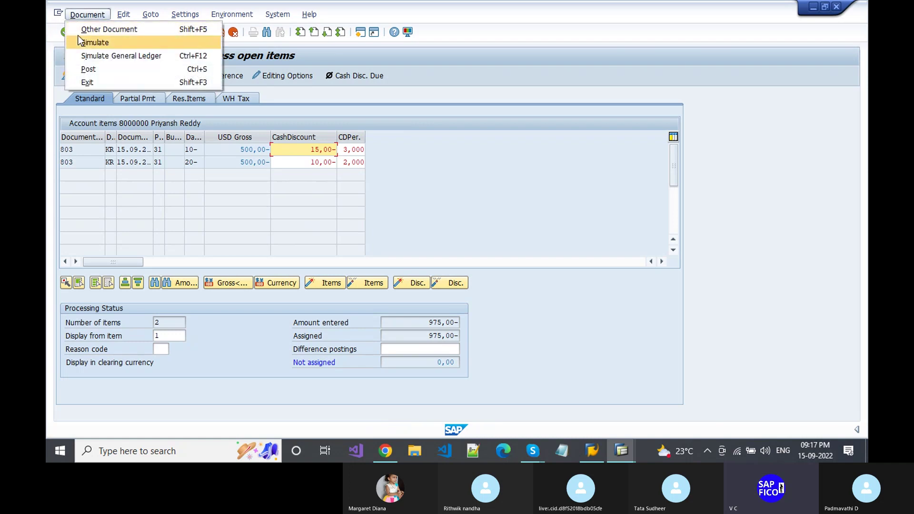
{"action": "left_click", "coordinate": [79, 41]}
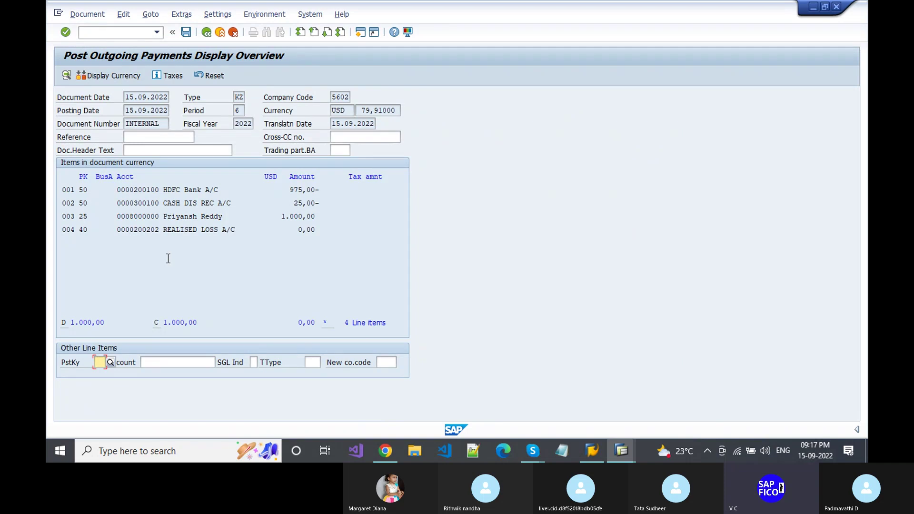
{"action": "left_click", "coordinate": [118, 78]}
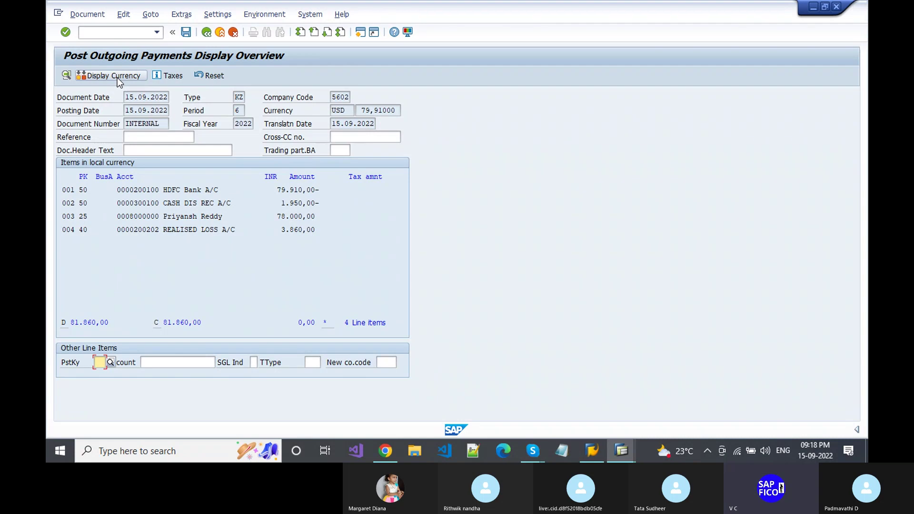
- Post the USD payment as document 207 in company code 5602, then open document types with /NOBA7
{"action": "left_click", "coordinate": [186, 33]}
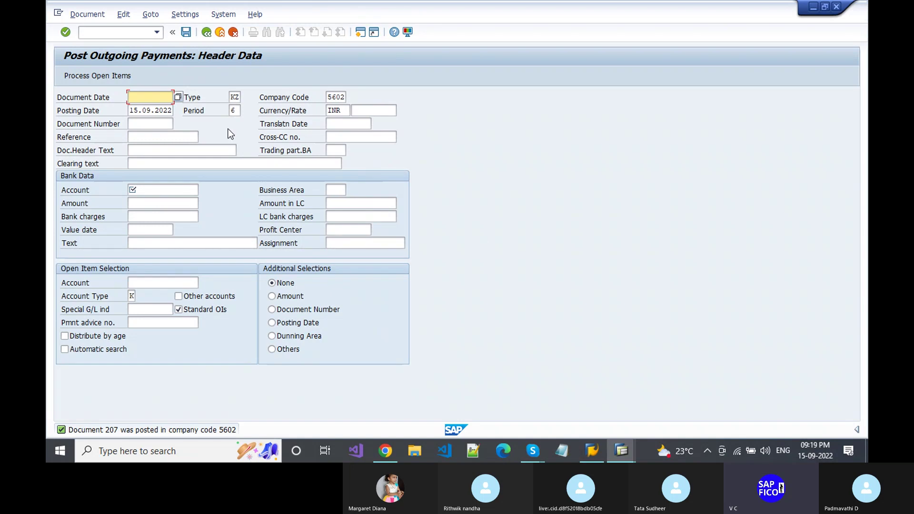
{"action": "key", "text": "ctrl+slash"}
{"action": "type", "text": "/N"}
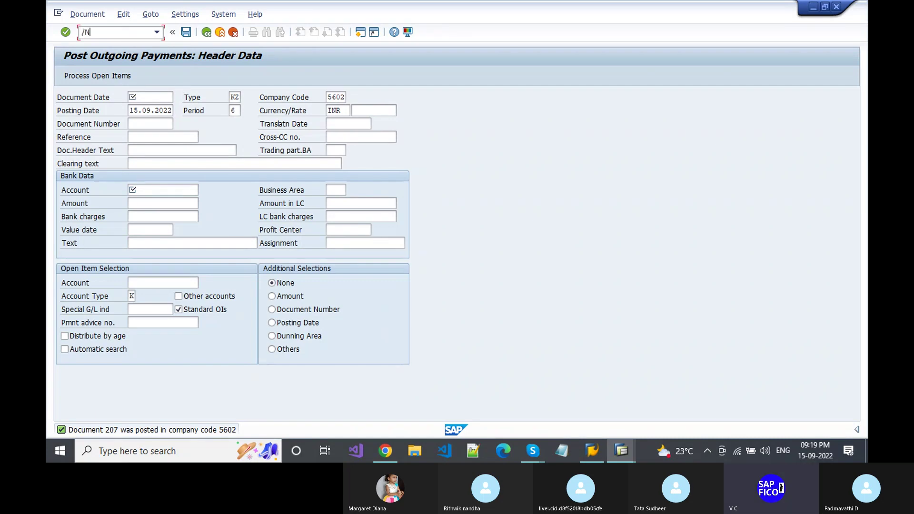
{"action": "type", "text": "OBA7"}
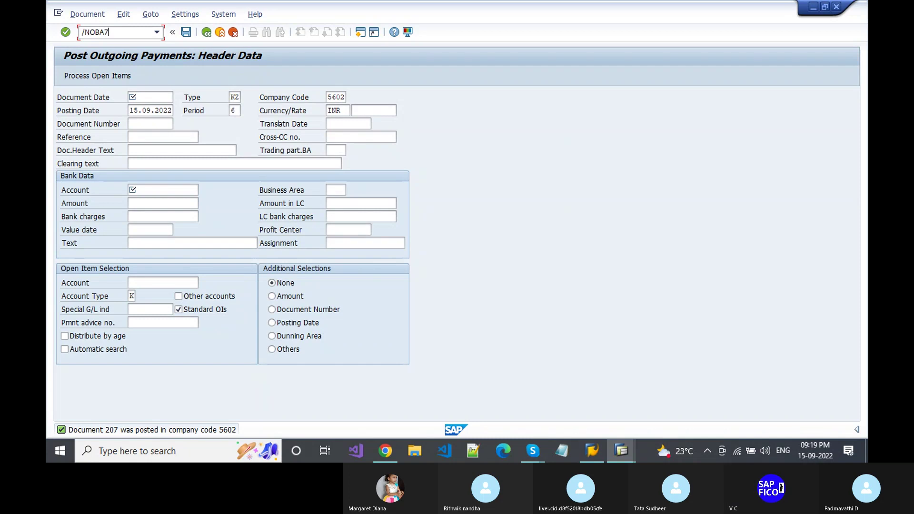
{"action": "key", "text": "Return"}
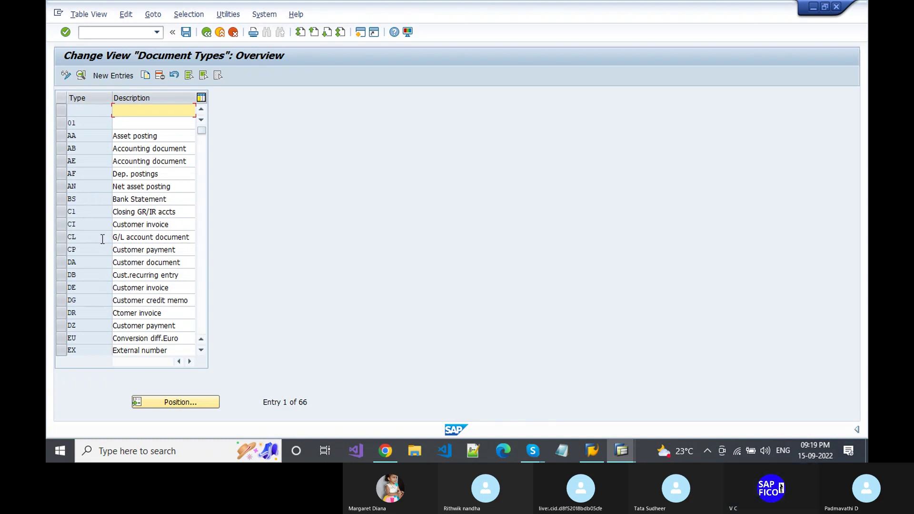
- Open the details of document type KZ Vendor payment and select its Ex.rate type field
{"action": "left_click", "coordinate": [200, 350]}
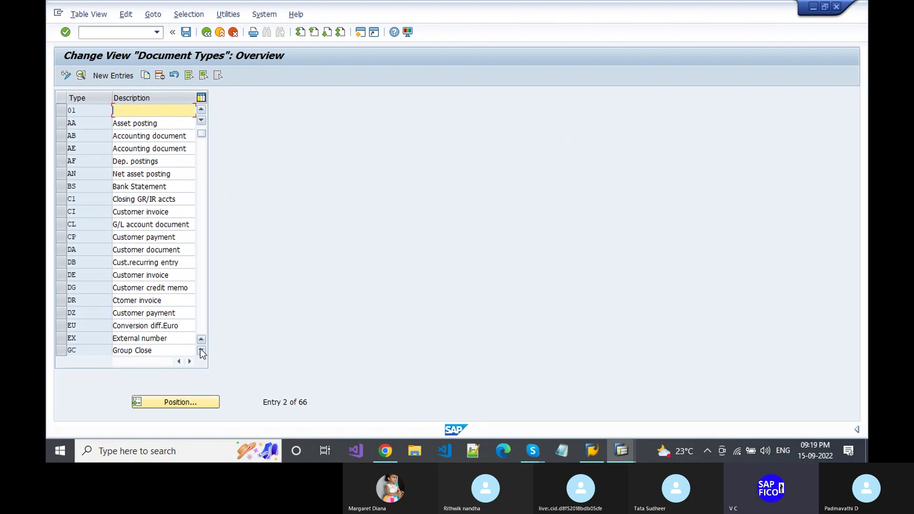
{"action": "left_click", "coordinate": [200, 350]}
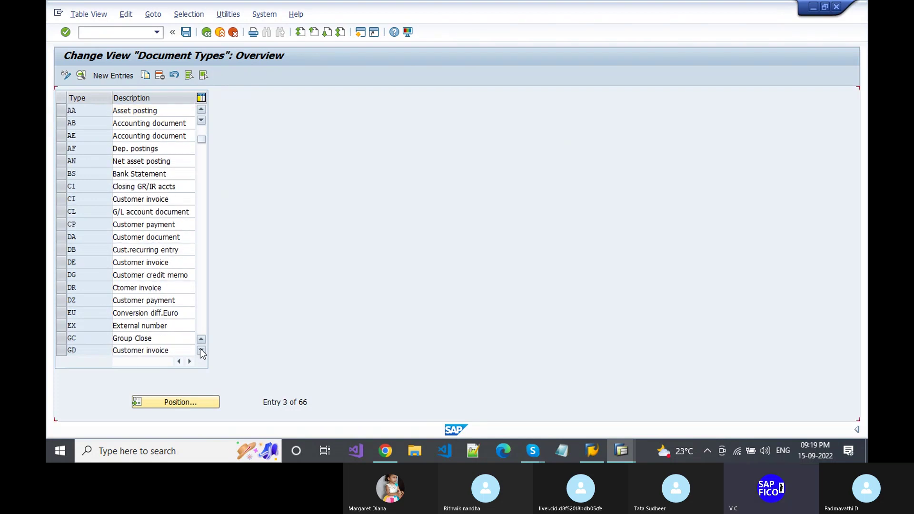
{"action": "left_click", "coordinate": [200, 351]}
{"action": "left_click", "coordinate": [201, 350]}
{"action": "left_click", "coordinate": [200, 350]}
{"action": "left_click", "coordinate": [200, 350]}
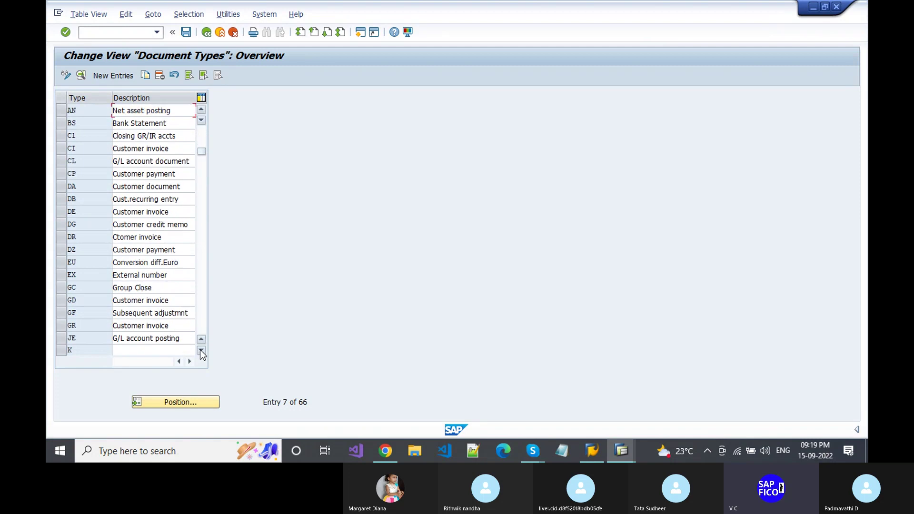
{"action": "left_click", "coordinate": [200, 350]}
{"action": "left_click", "coordinate": [201, 350]}
{"action": "left_click", "coordinate": [200, 350]}
{"action": "left_click", "coordinate": [200, 350]}
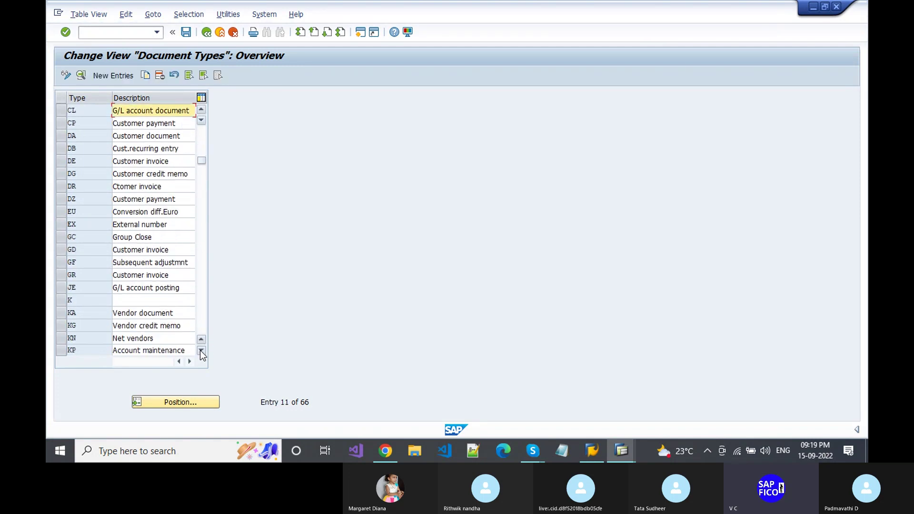
{"action": "left_click", "coordinate": [200, 350]}
{"action": "left_click", "coordinate": [200, 350]}
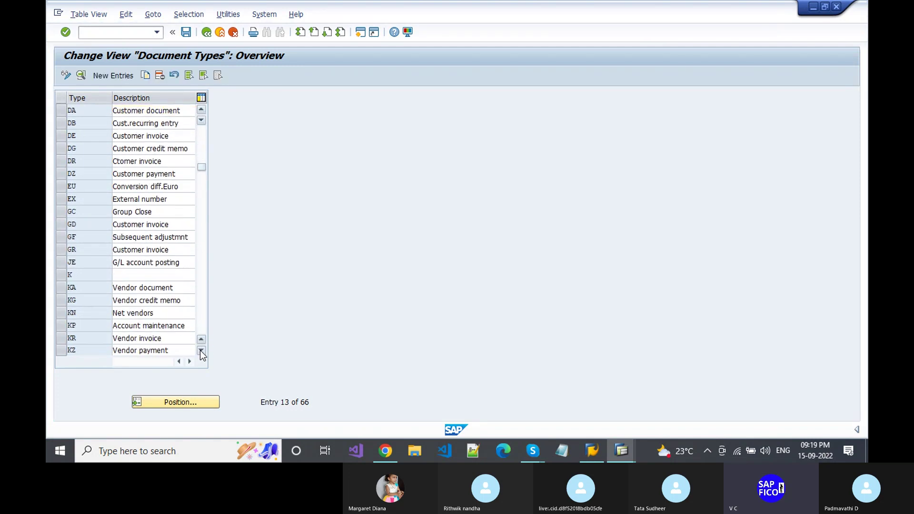
{"action": "left_click", "coordinate": [200, 350]}
{"action": "left_click", "coordinate": [122, 339]}
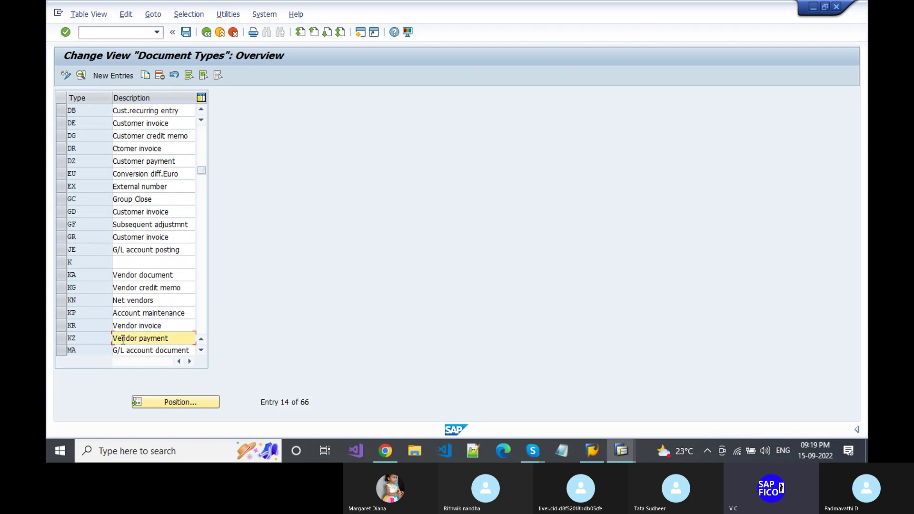
{"action": "double_click", "coordinate": [123, 339]}
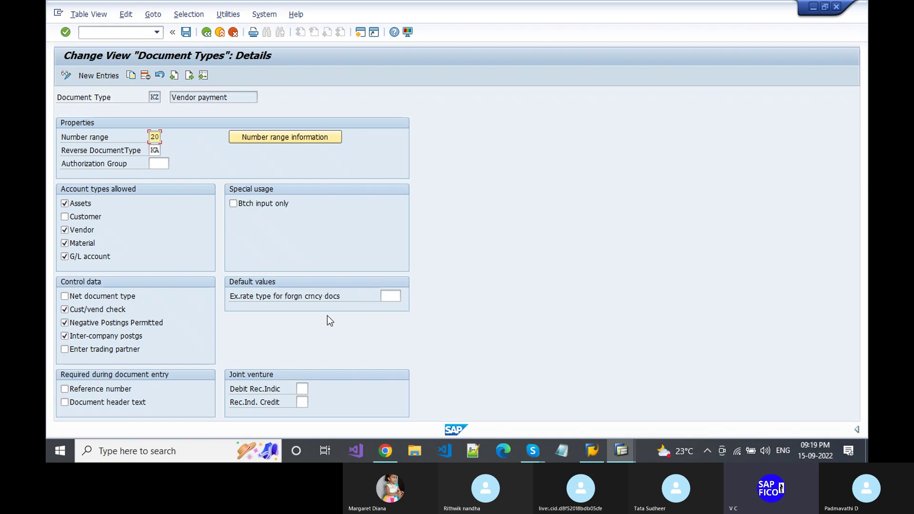
{"action": "left_click", "coordinate": [388, 295]}
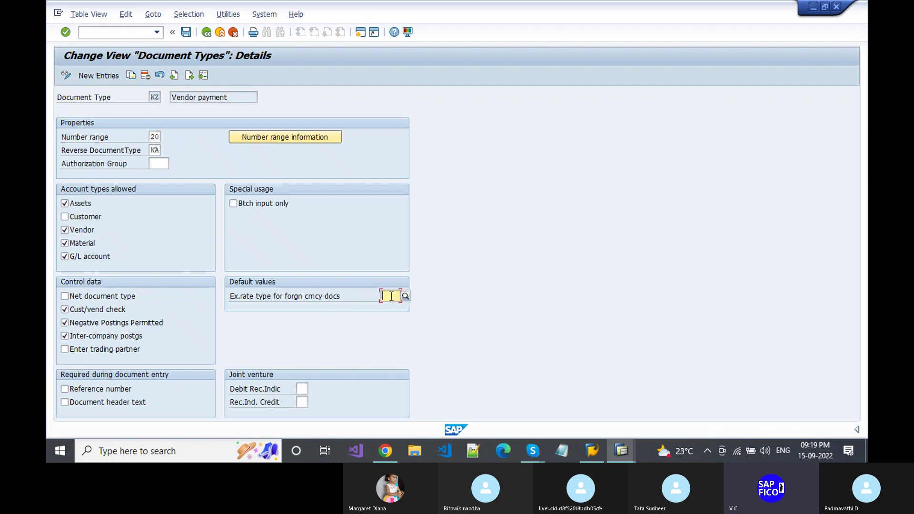